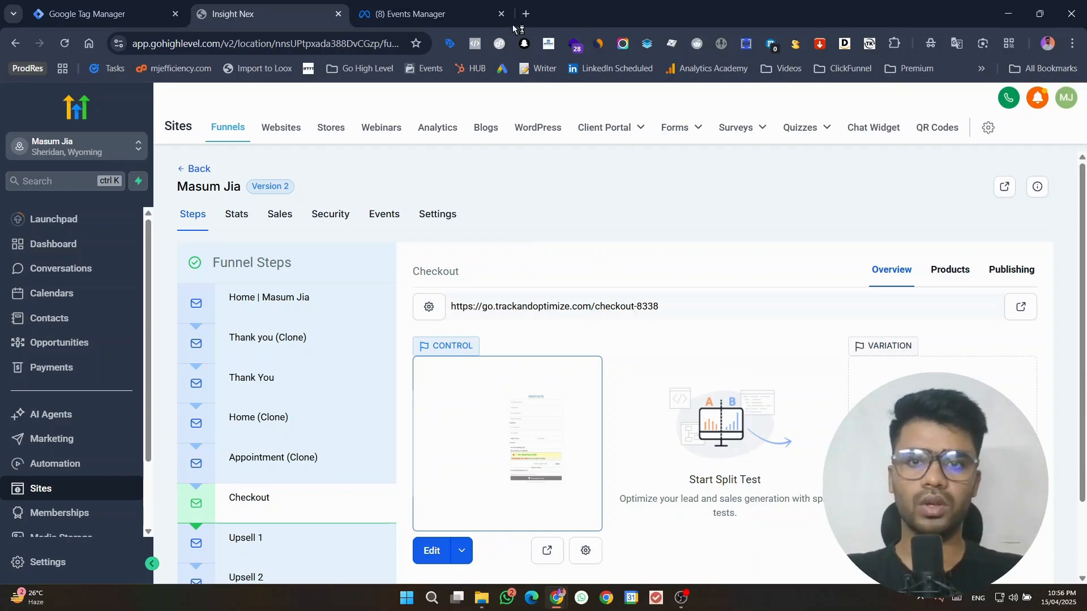
left_click(433, 12)
left_click(137, 7)
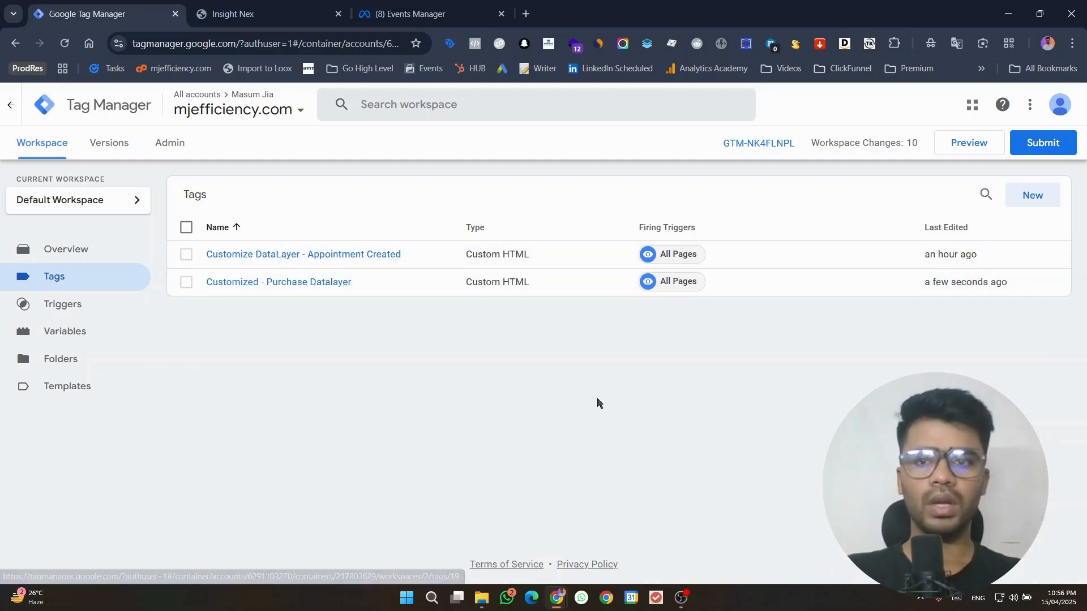
left_click(966, 145)
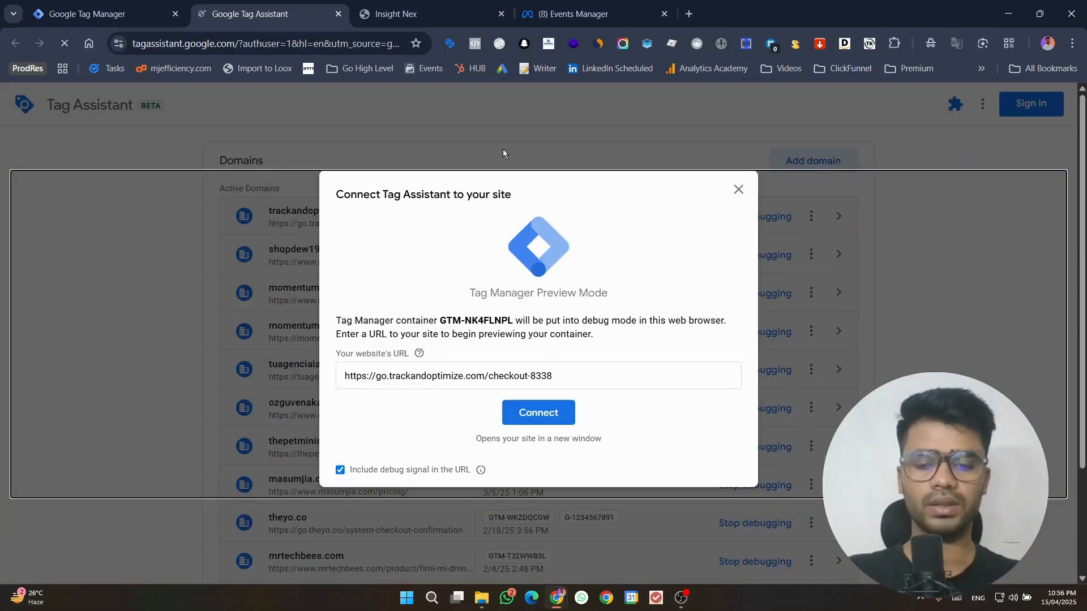
left_click(551, 412)
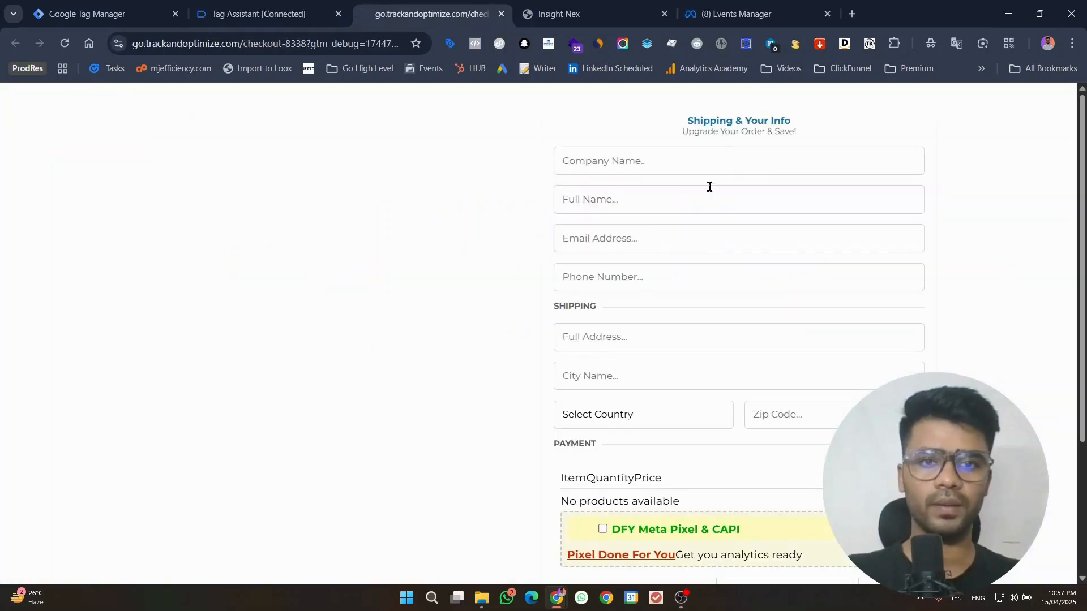
Step: Fill in the saved contact and shipping details on the checkout, and select the DFY Meta Pixel & CAPI and Get You Analytics Ready options
left_click(691, 171)
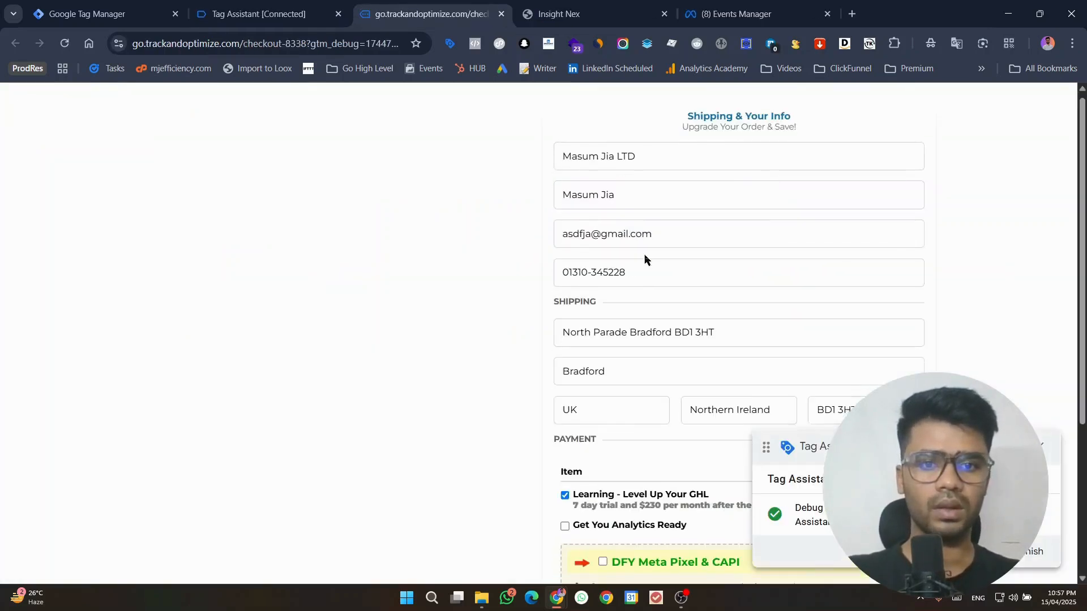
scroll(643, 260, "down", 4)
scroll(621, 355, "down", 2)
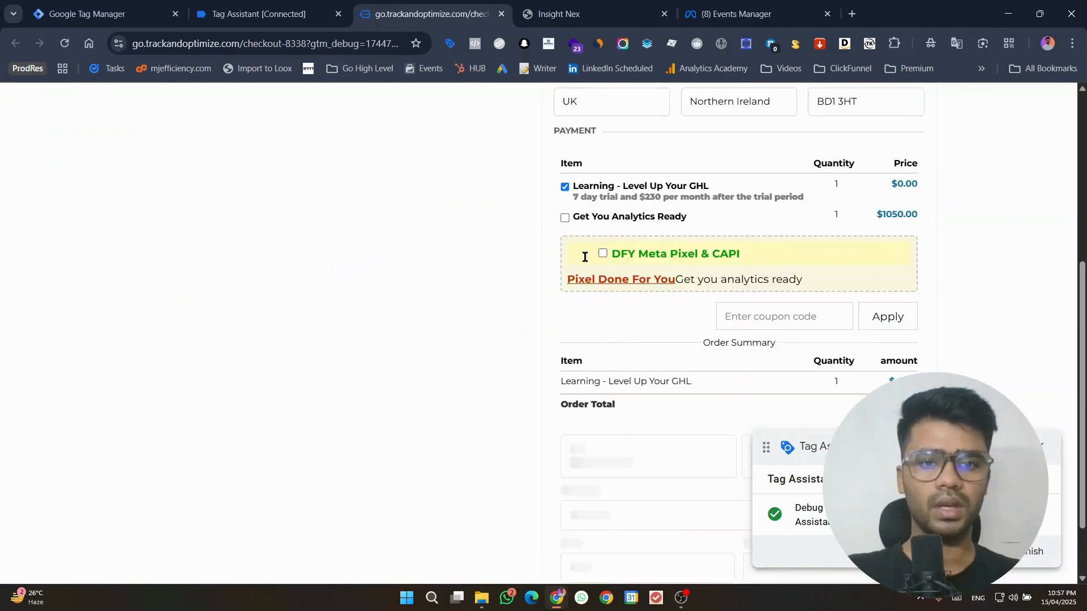
scroll(589, 238, "down", 1)
left_click(601, 214)
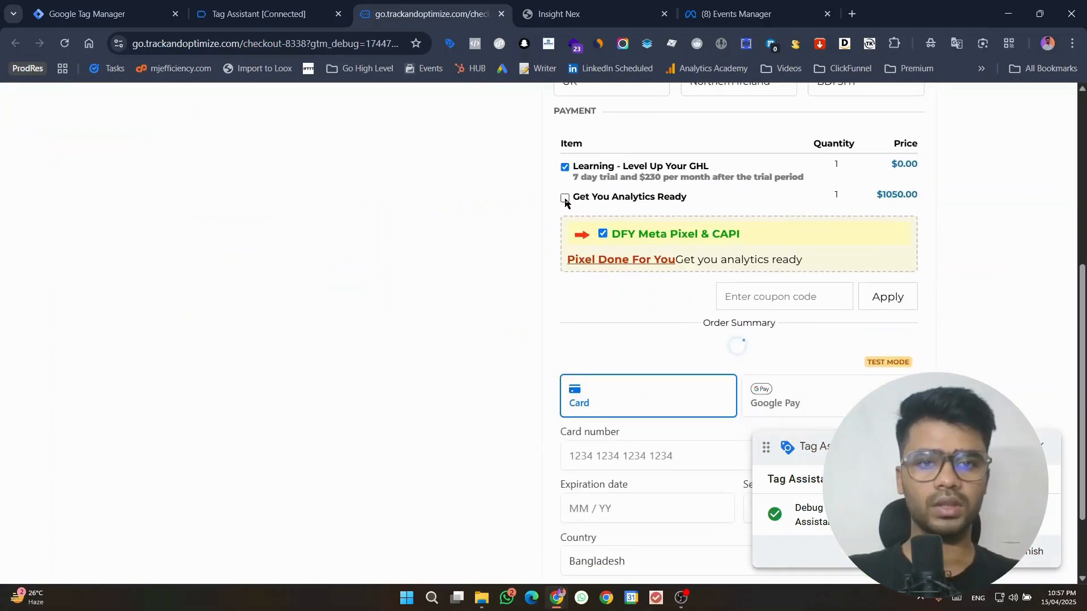
left_click(565, 178)
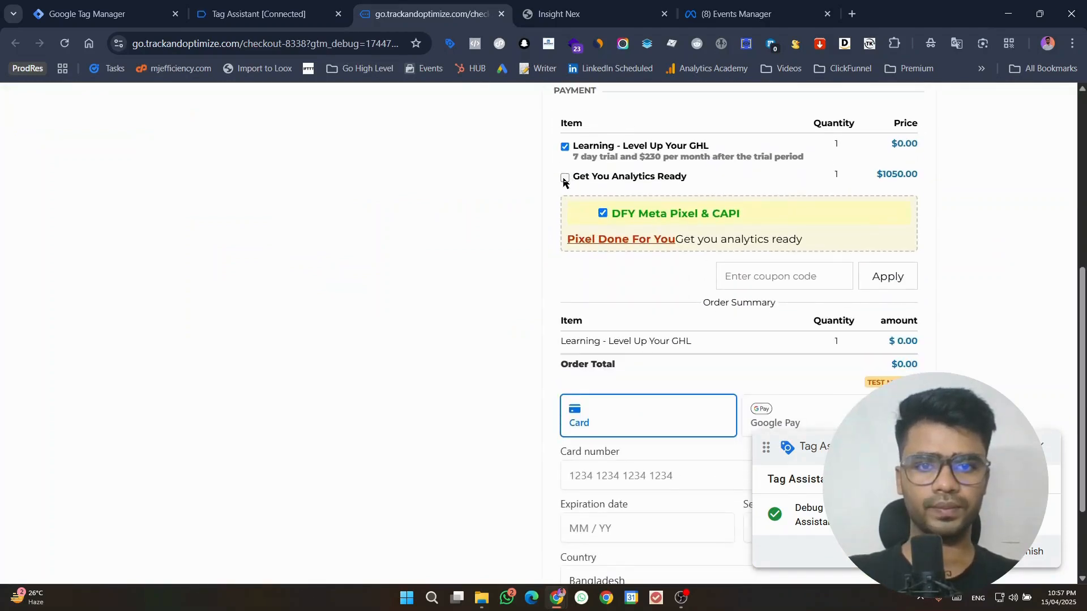
Step: Fill in the payment card with the saved test Visa card and its security code, and complete the order
scroll(698, 252, "down", 2)
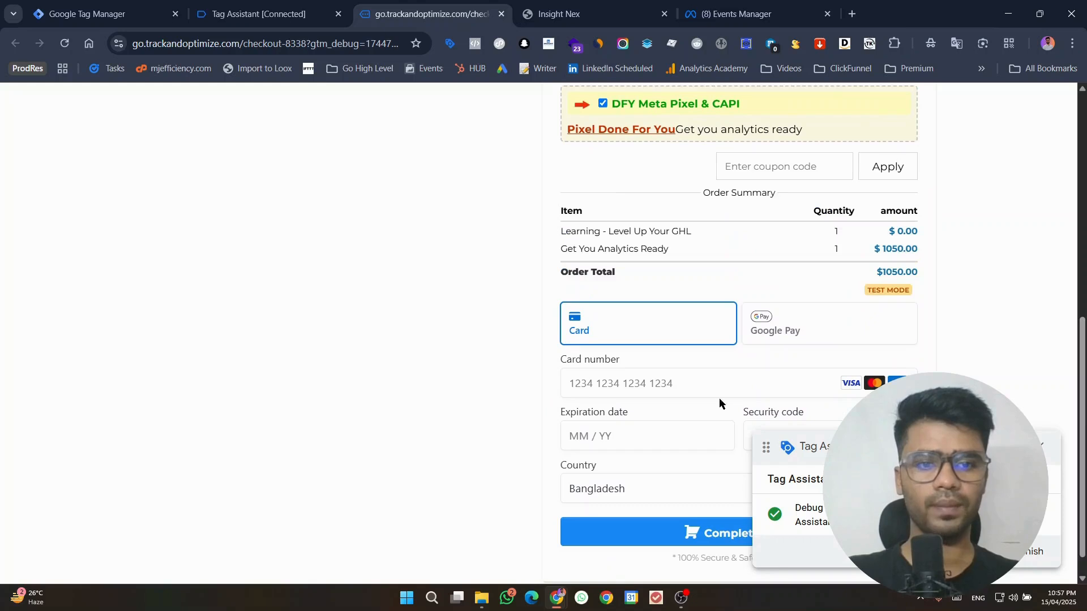
left_click(711, 384)
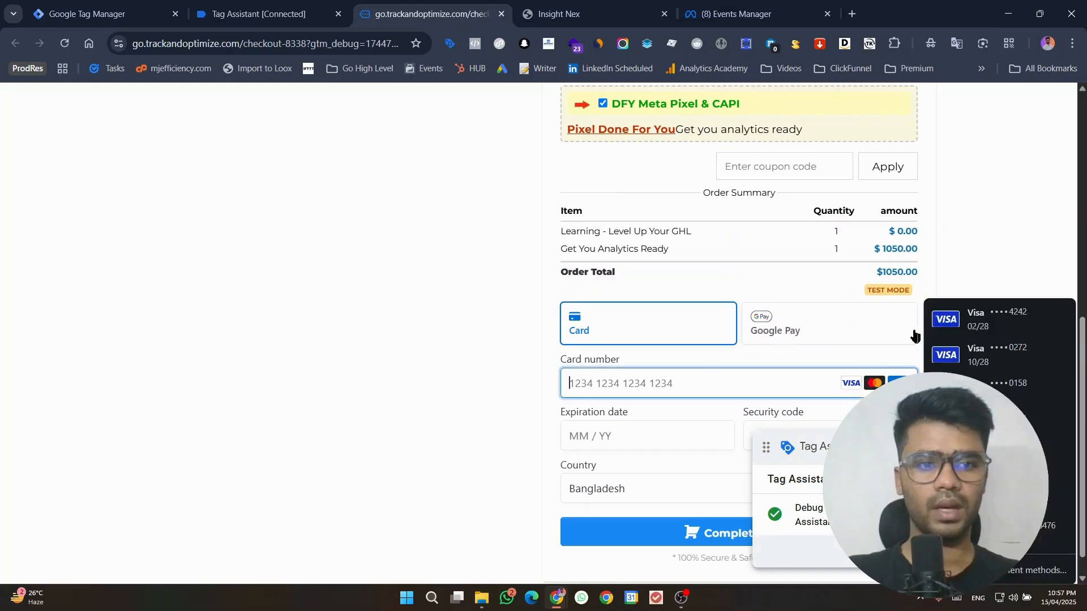
left_click(973, 315)
left_click(751, 437)
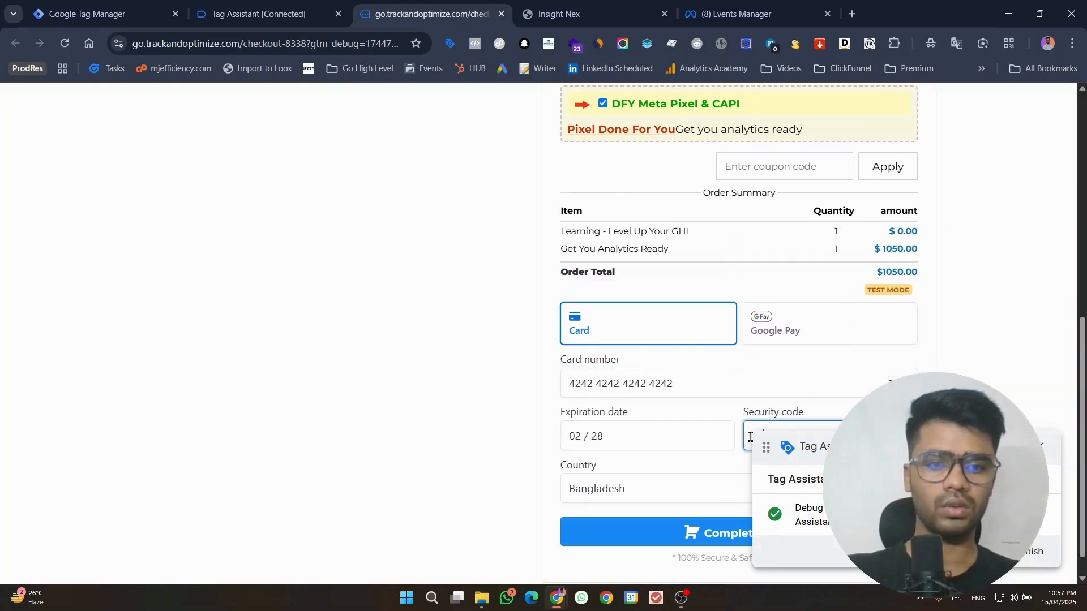
left_click(688, 529)
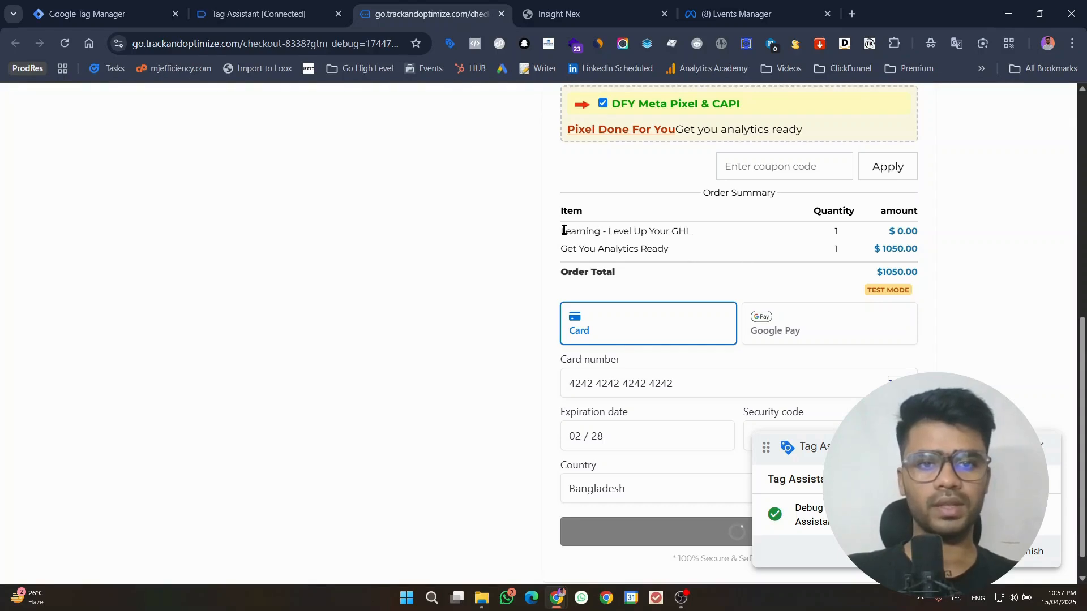
left_click_drag(562, 231, 715, 228)
left_click(694, 230)
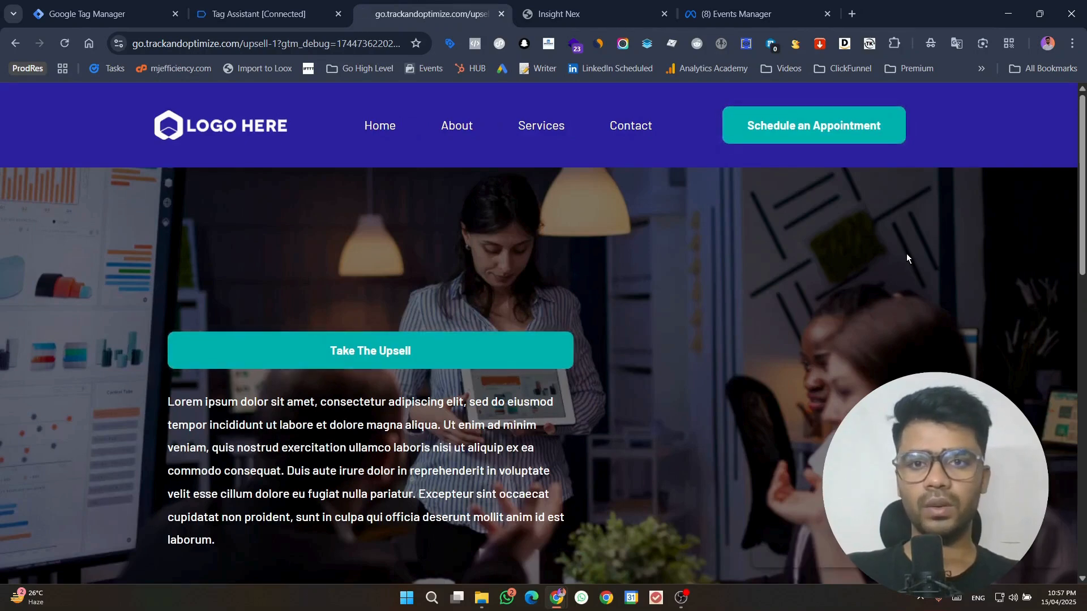
Step: Switch to Tag Assistant, dismiss the connection notice and examine the data layer contents of the ghl_purchase_mj event
left_click(208, 6)
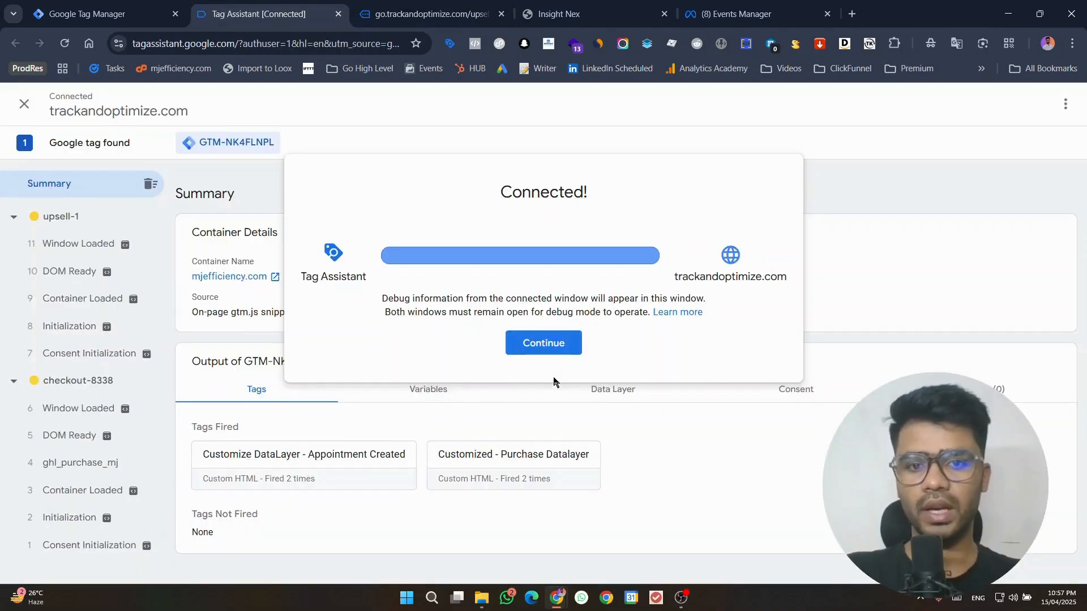
left_click(542, 343)
left_click(68, 461)
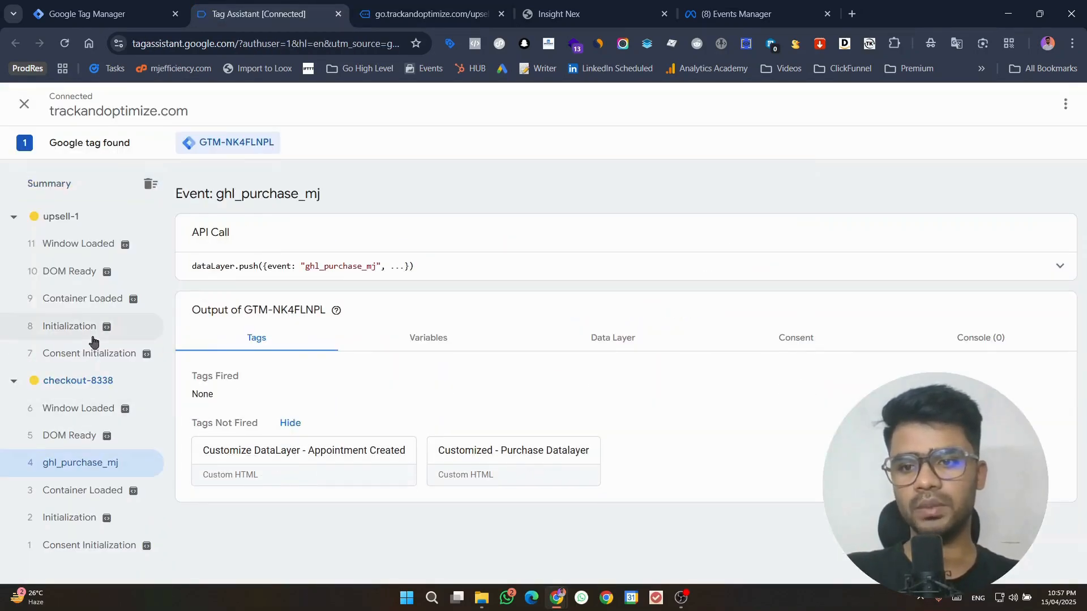
left_click(1050, 276)
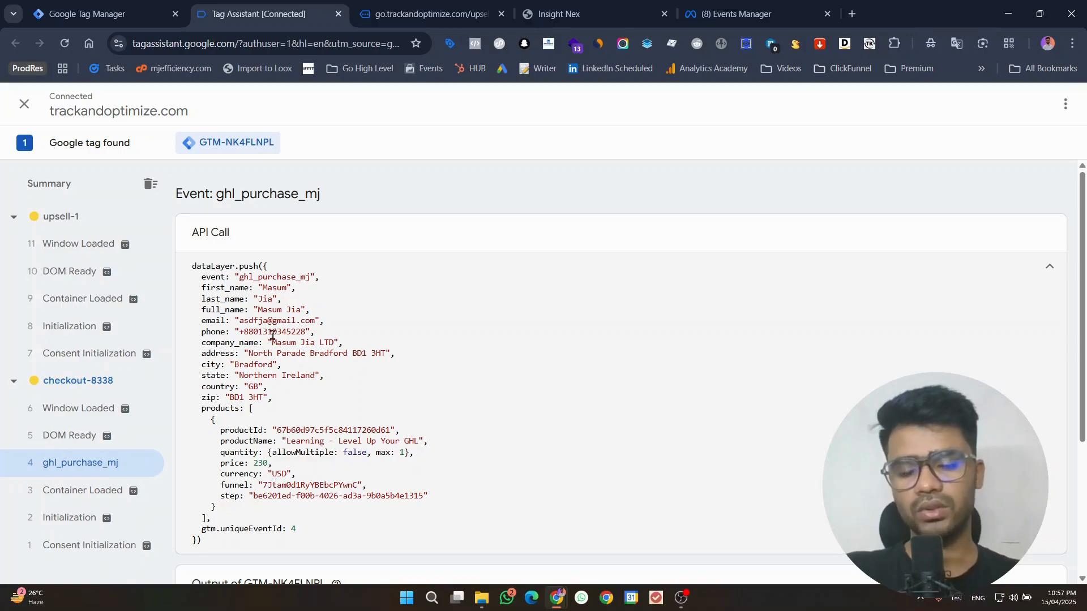
scroll(343, 341, "down", 4)
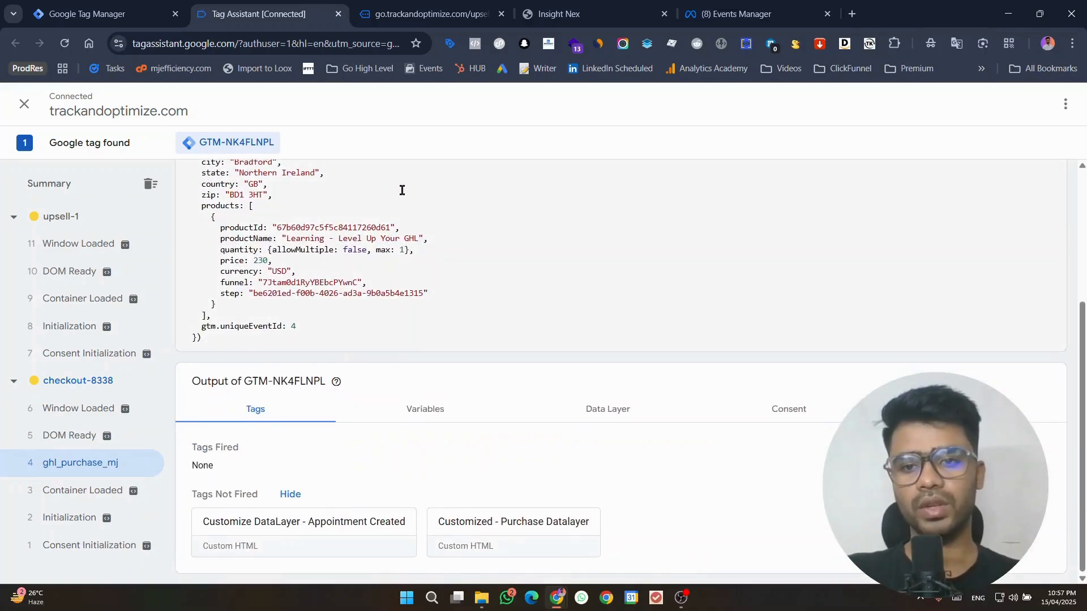
scroll(398, 301, "up", 4)
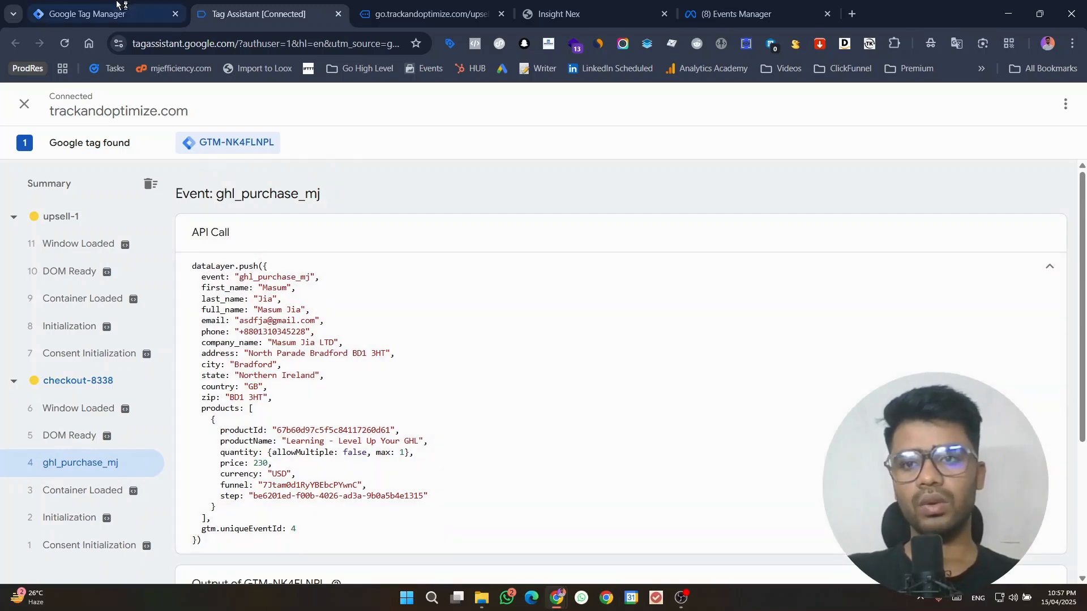
left_click(1045, 274)
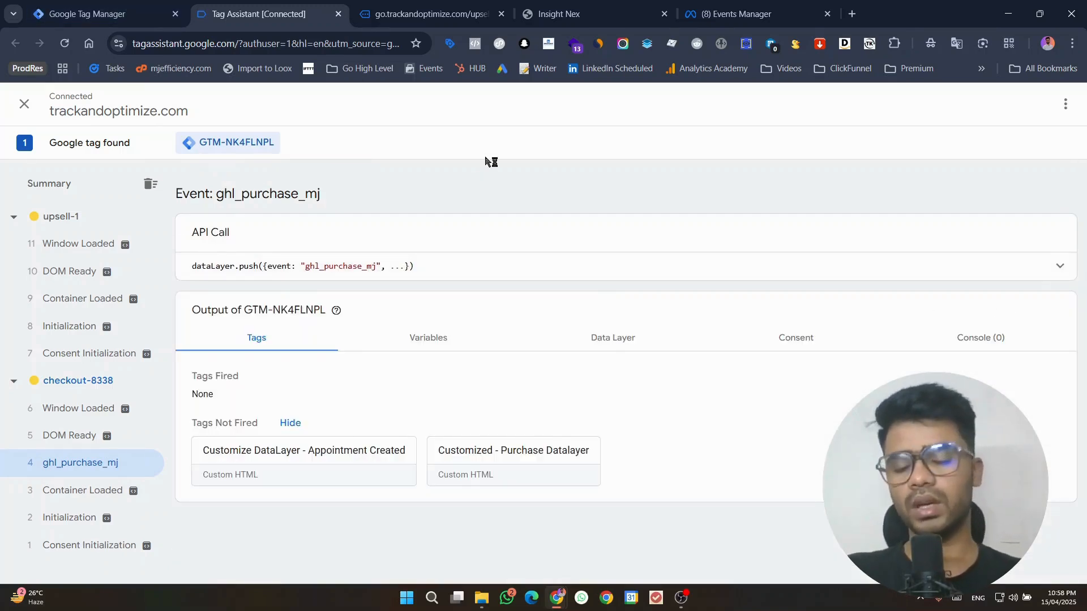
Step: Back in Google Tag Manager, create a new tag using the Facebook Pixel template as its type
left_click(88, 4)
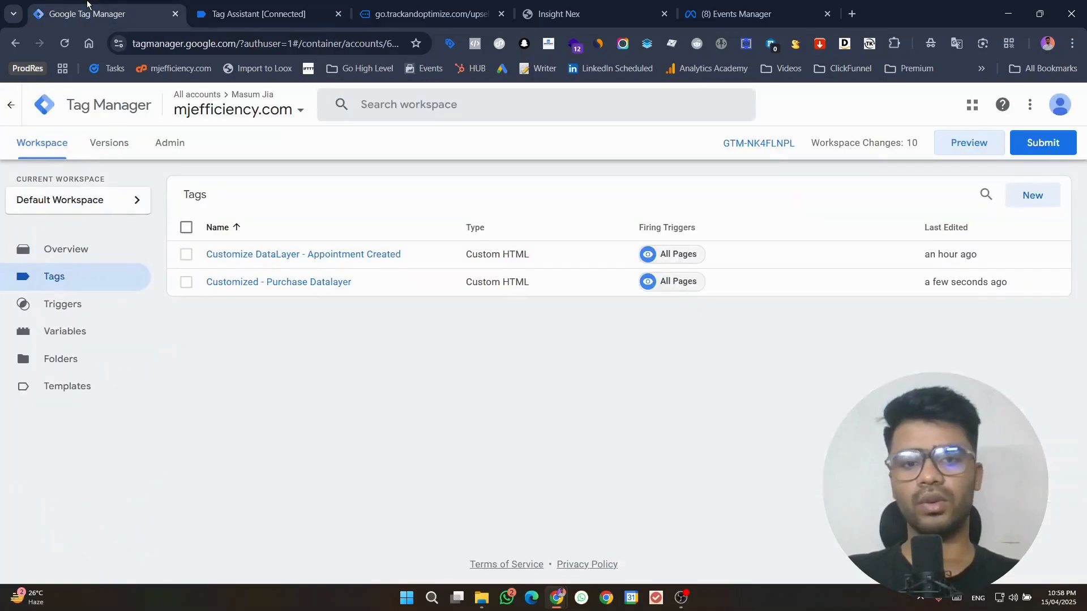
left_click(1030, 197)
left_click(698, 229)
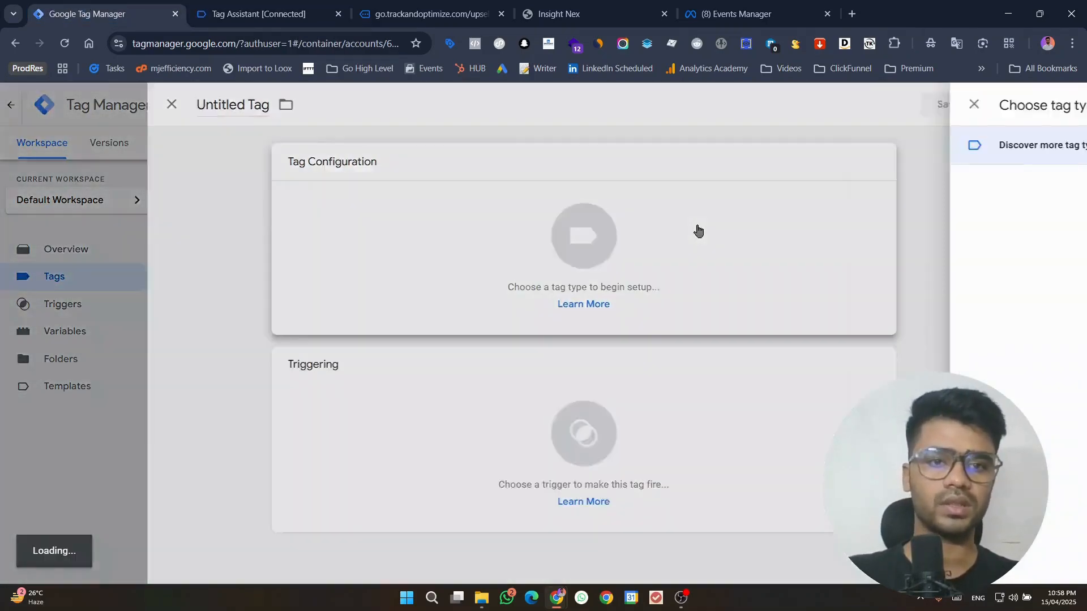
scroll(808, 334, "down", 5)
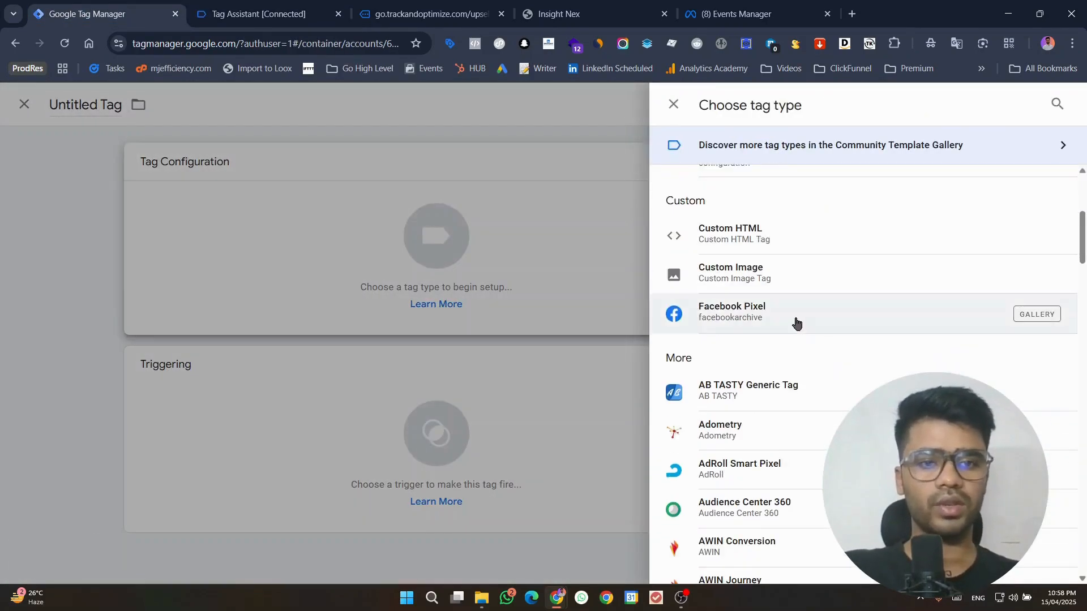
left_click(793, 317)
scroll(507, 333, "down", 1)
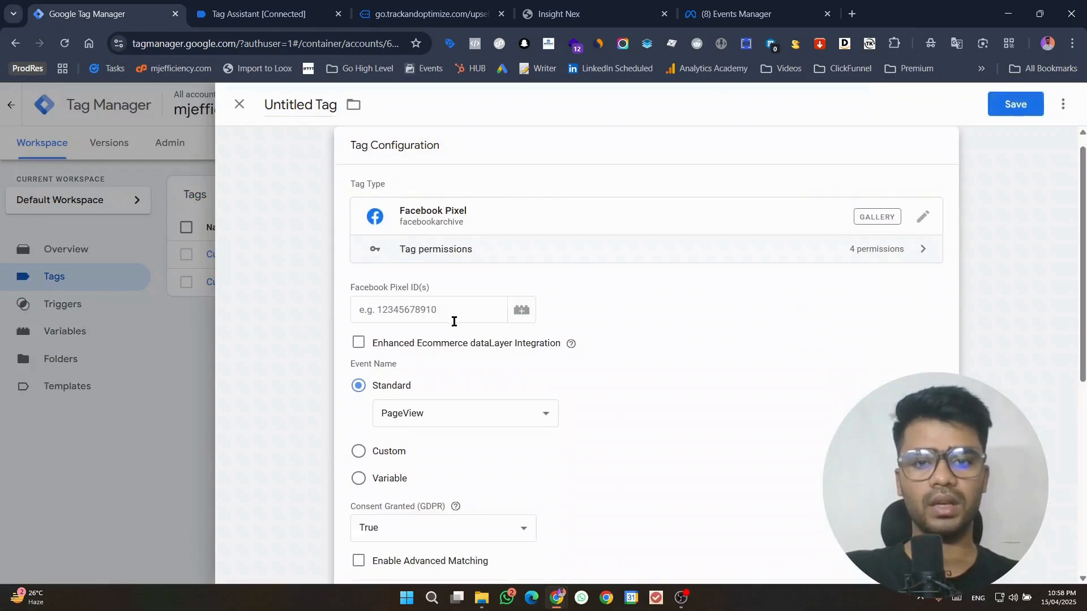
Step: Copy the GHL 2025 dataset ID from Meta Events Manager's dataset settings into the tag's Facebook Pixel ID
left_click(736, 13)
left_click(564, 159)
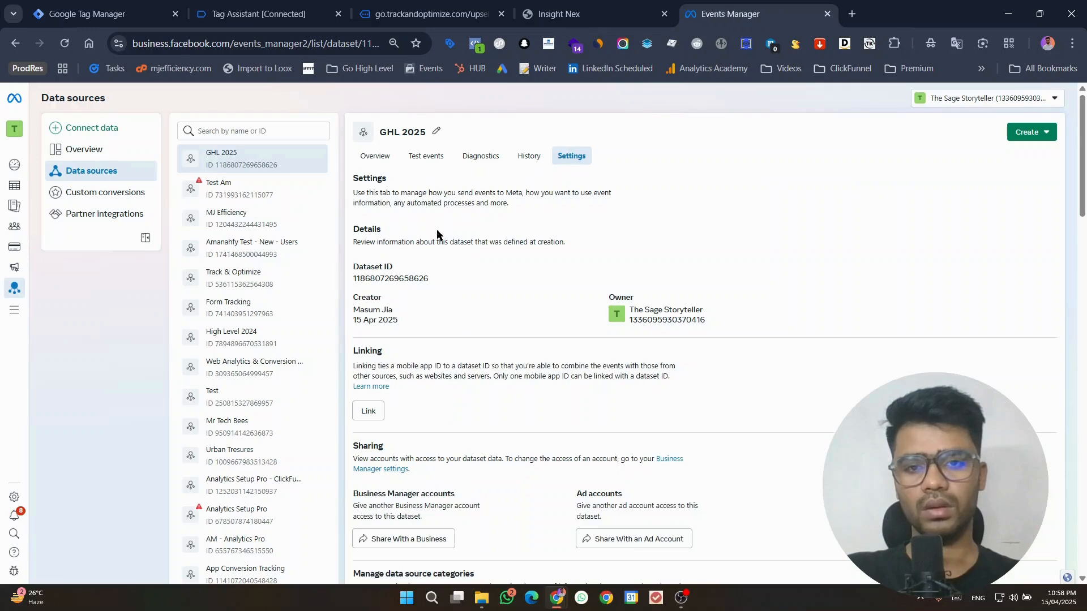
left_click(412, 280)
left_click(105, 14)
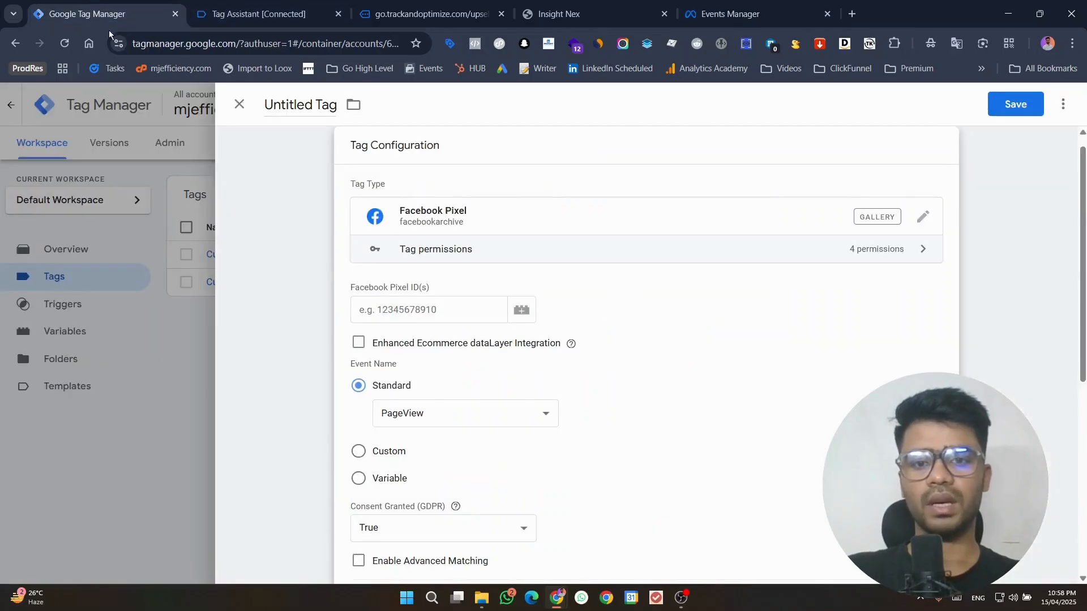
left_click(395, 321)
key("ctrl+v")
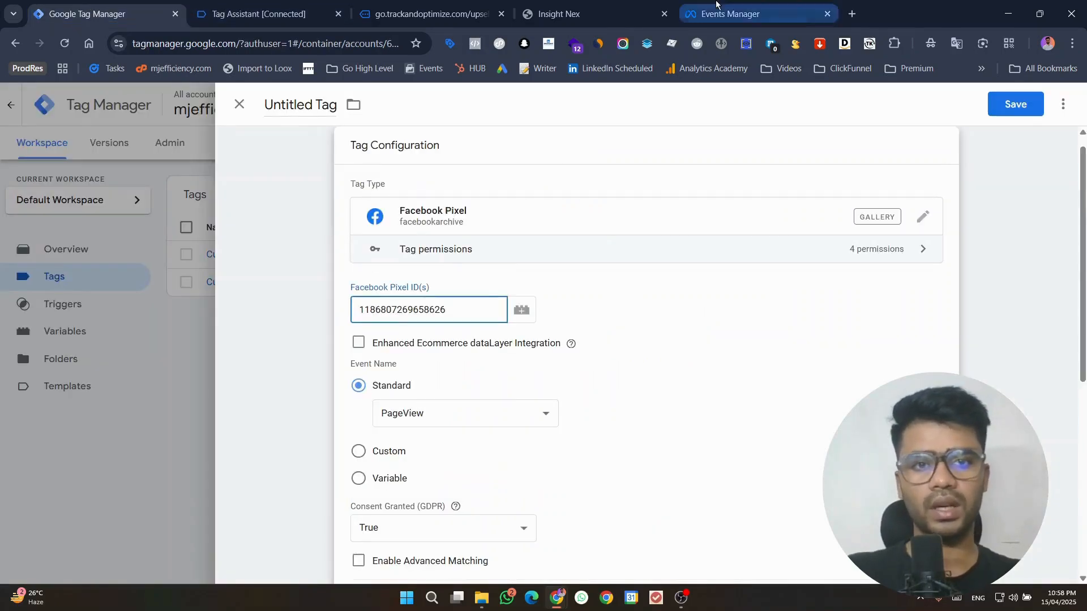
Step: In Meta Events Manager, open the test events page for the GHL 2025 dataset and dismiss the delayed events notice
left_click(730, 13)
left_click(417, 159)
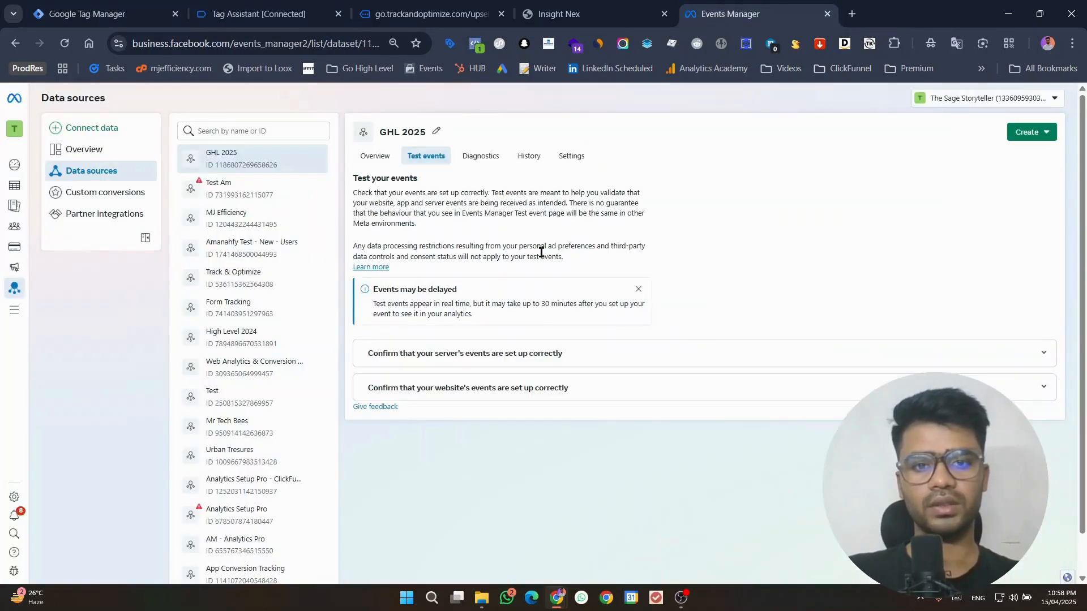
left_click(638, 289)
Step: Return to the Google Tag Manager tag and set its standard event name to Purchase
left_click(105, 13)
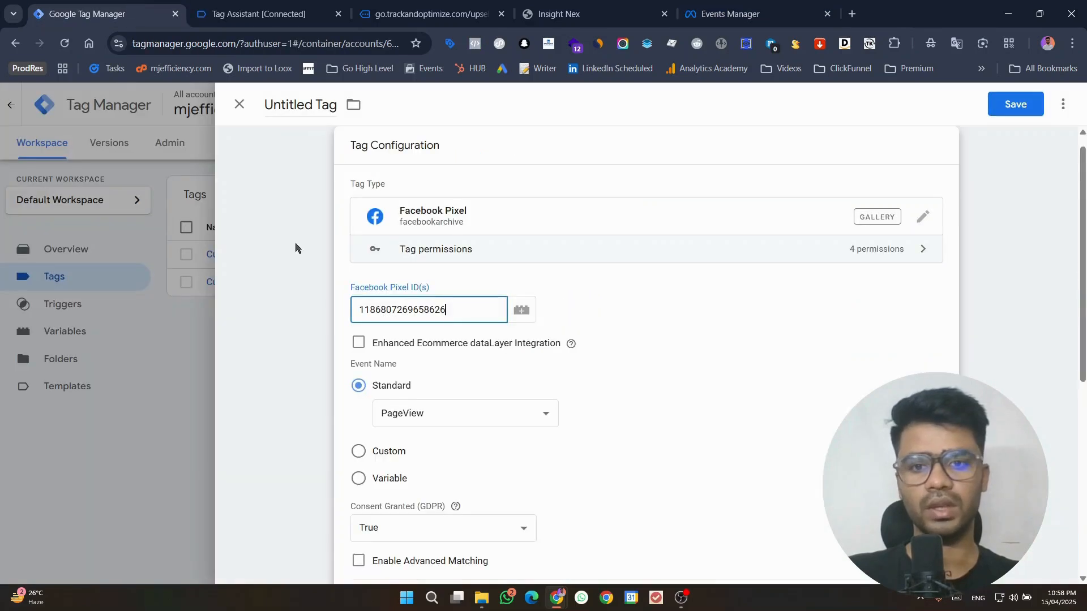
scroll(475, 346, "down", 2)
left_click(417, 277)
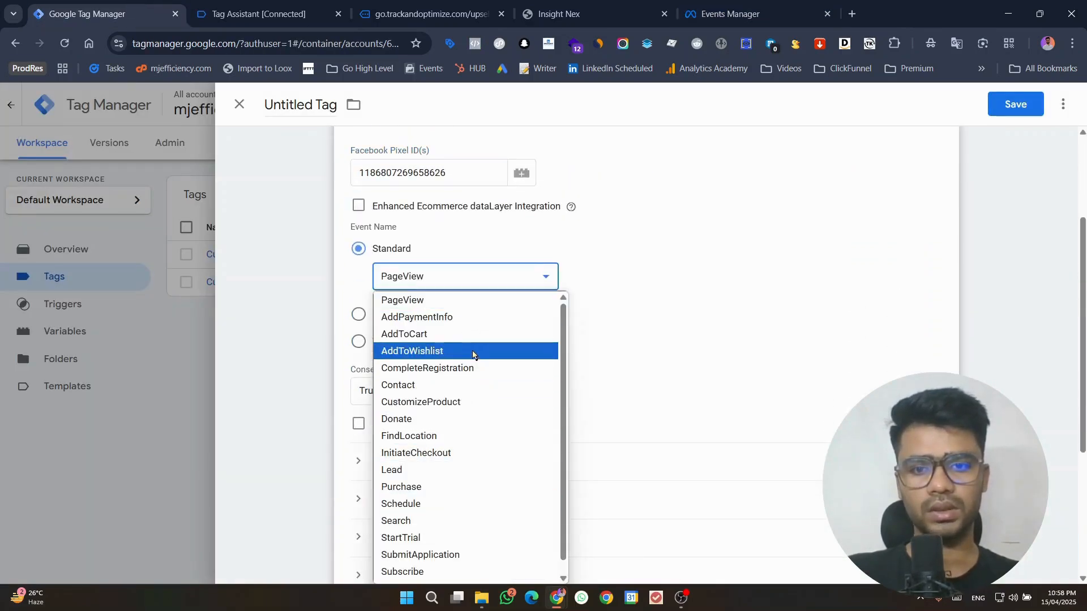
scroll(430, 368, "down", 1)
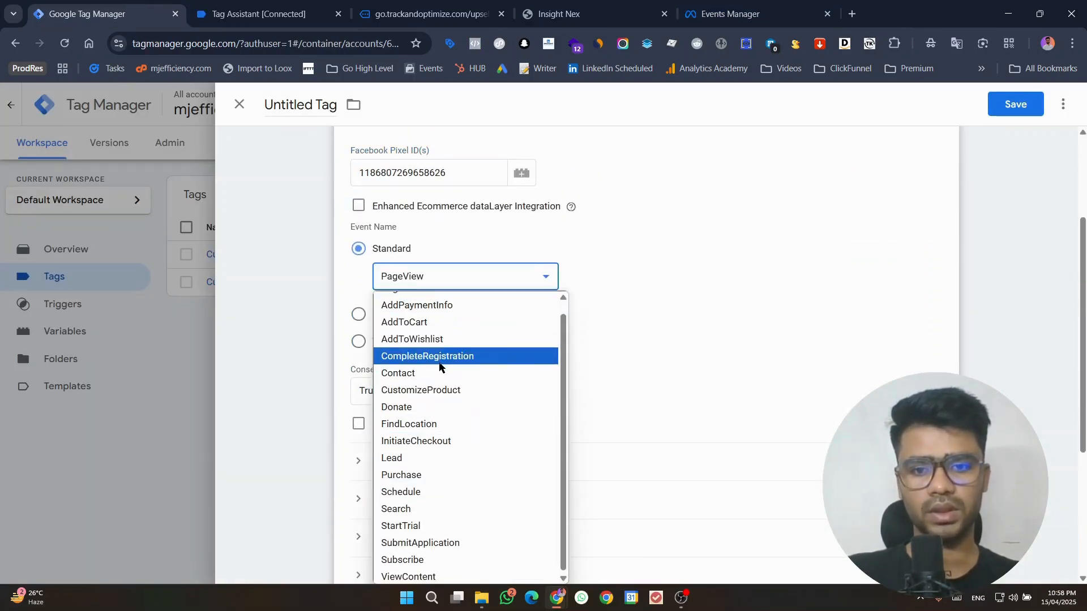
left_click(426, 474)
Step: Add a new trigger to the tag and set its trigger type to Custom Event
scroll(793, 331, "down", 4)
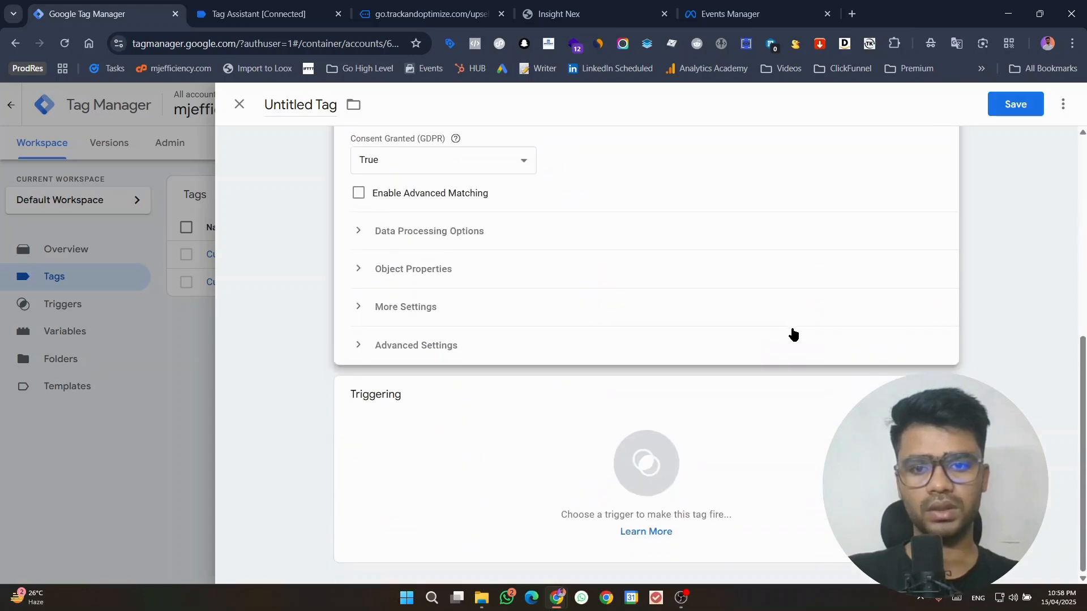
left_click(435, 467)
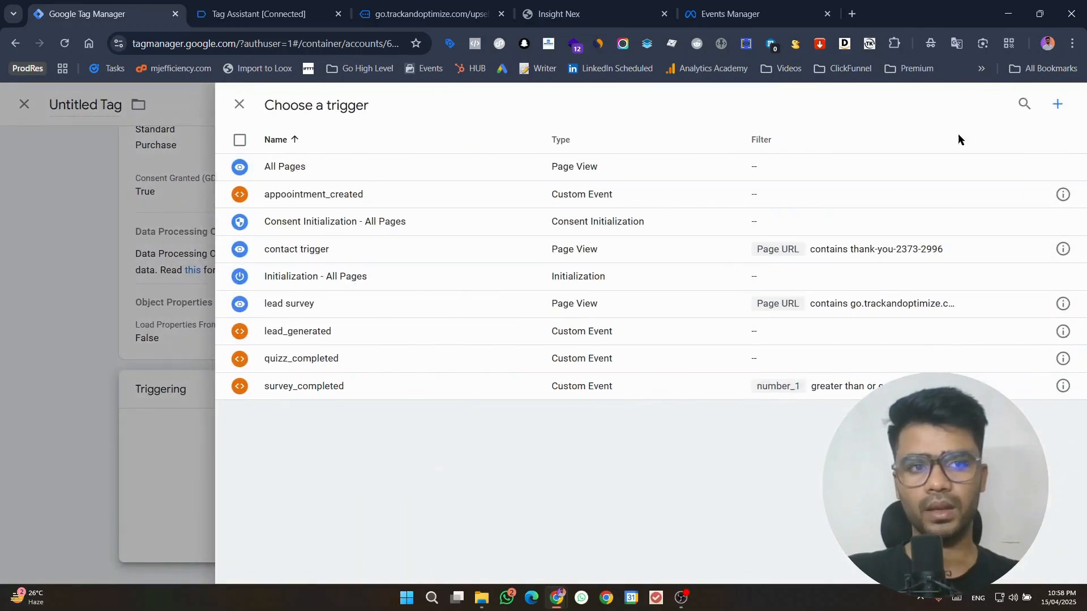
left_click(1056, 104)
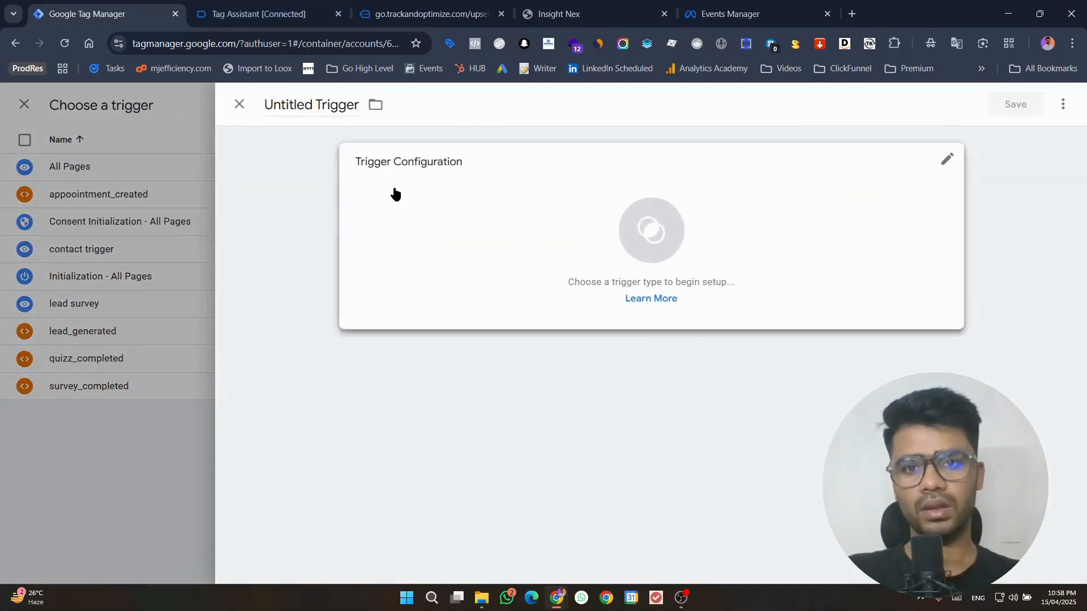
left_click(393, 192)
scroll(705, 419, "down", 5)
left_click(705, 416)
Step: Set the trigger's event name to ghl_purchase_mj, copied from the API call in Tag Assistant
left_click(336, 5)
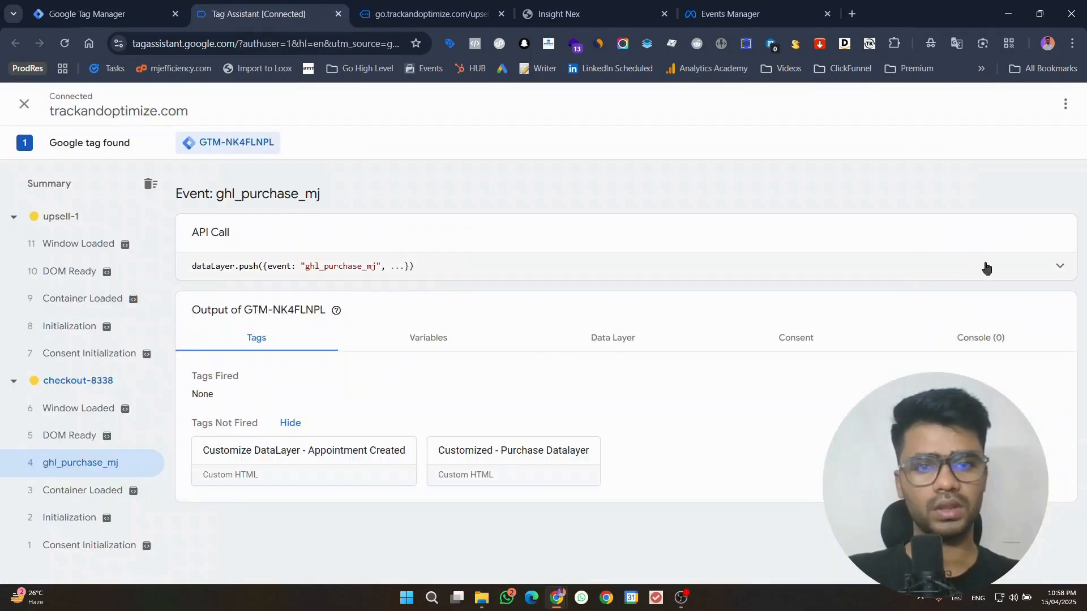
double_click(341, 266)
key("ctrl+c")
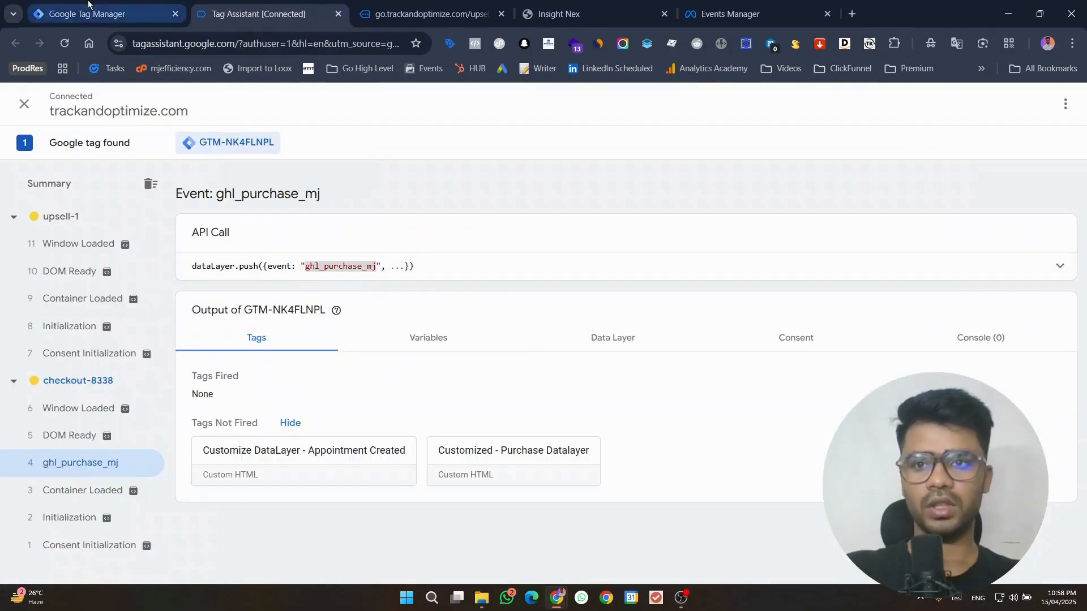
left_click(108, 14)
left_click(484, 287)
key("ctrl+v")
Step: Name the custom event trigger ghl_purchase_mj and save it to the tag
left_click(284, 116)
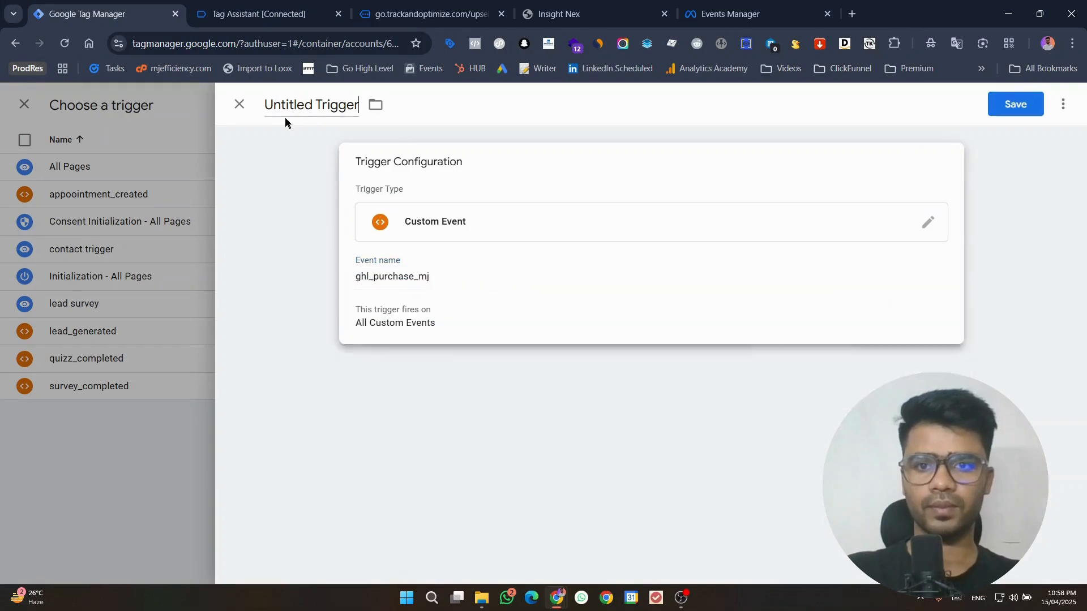
key("ctrl+v")
left_click(1010, 105)
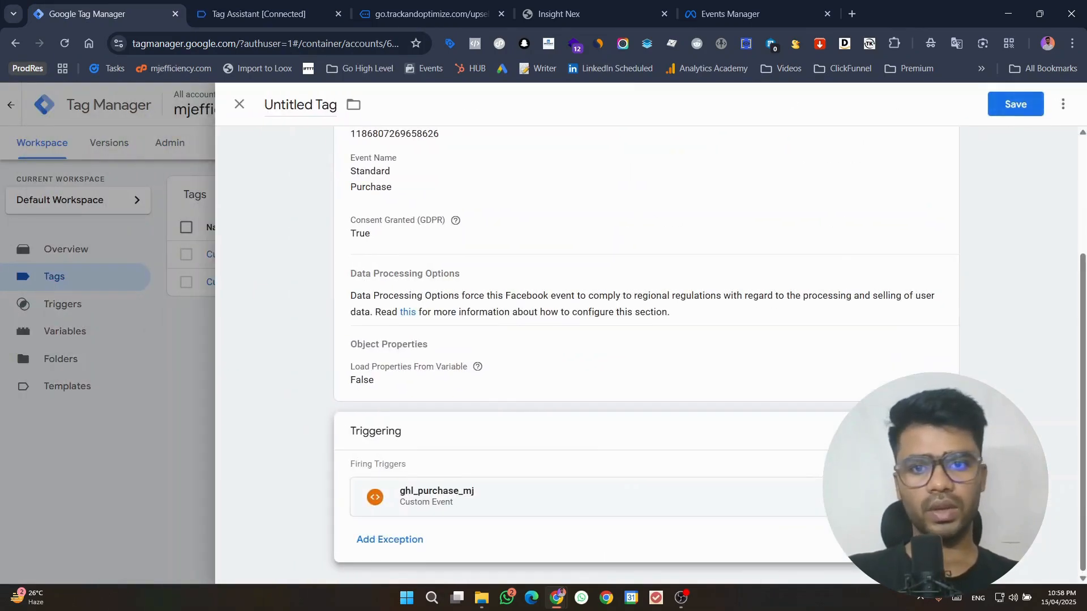
Step: Remove the ghl_purchase_mj firing trigger from the tag
scroll(895, 195, "up", 3)
scroll(779, 330, "down", 3)
left_click(929, 497)
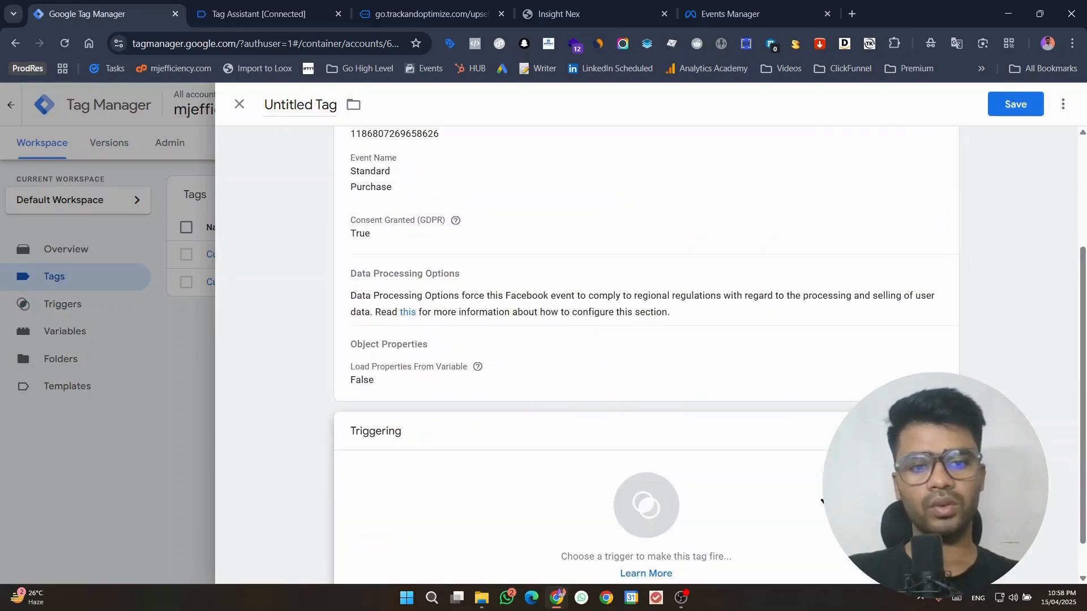
Step: Create a new trigger for the tag and set its trigger type to Page View
left_click(823, 502)
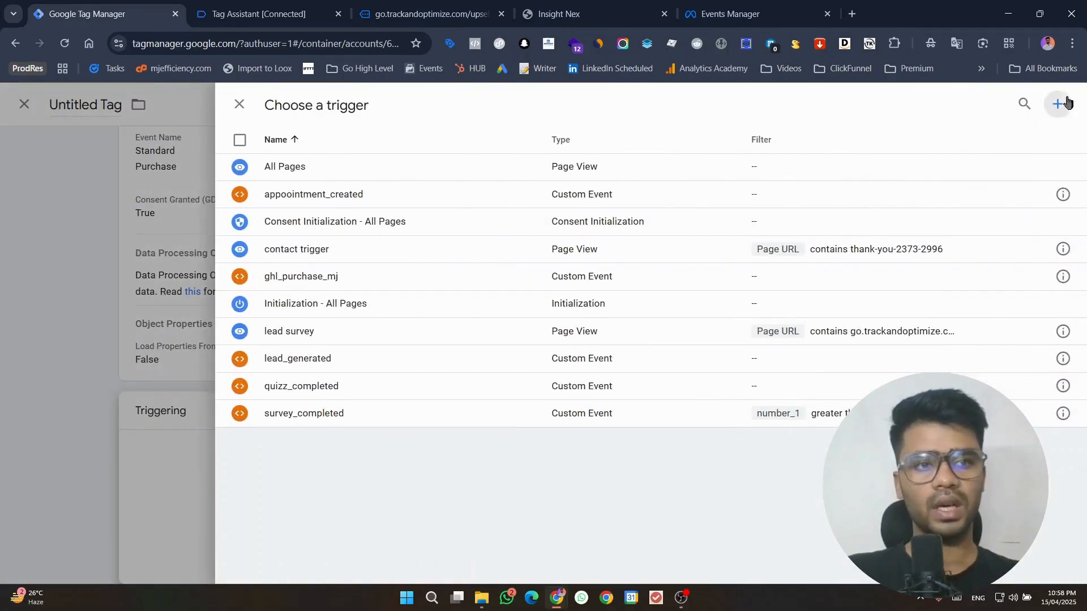
left_click(1057, 104)
left_click(842, 238)
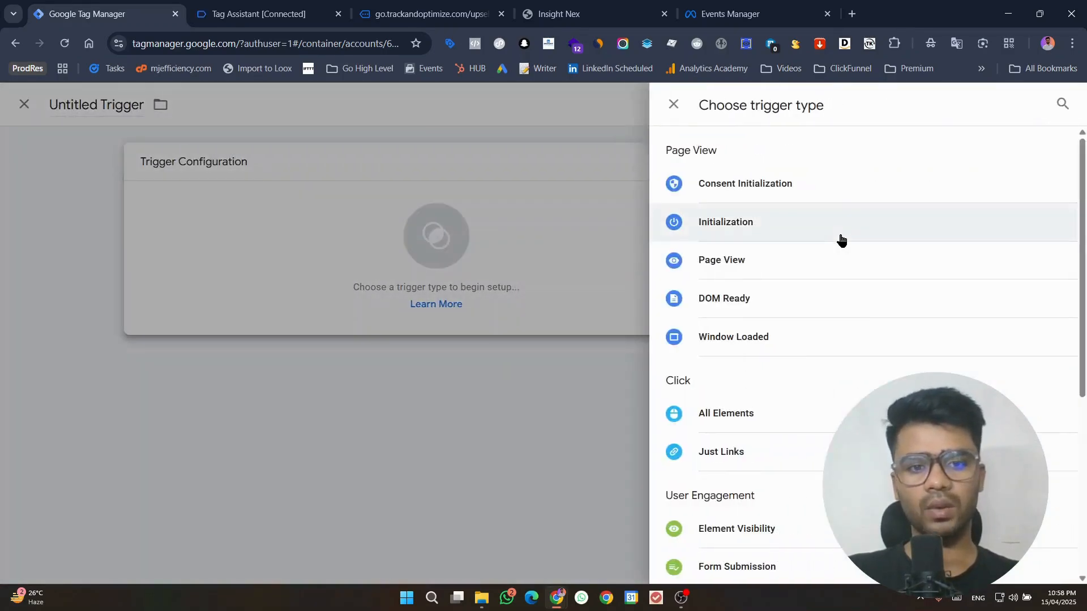
scroll(840, 238, "down", 1)
left_click(818, 207)
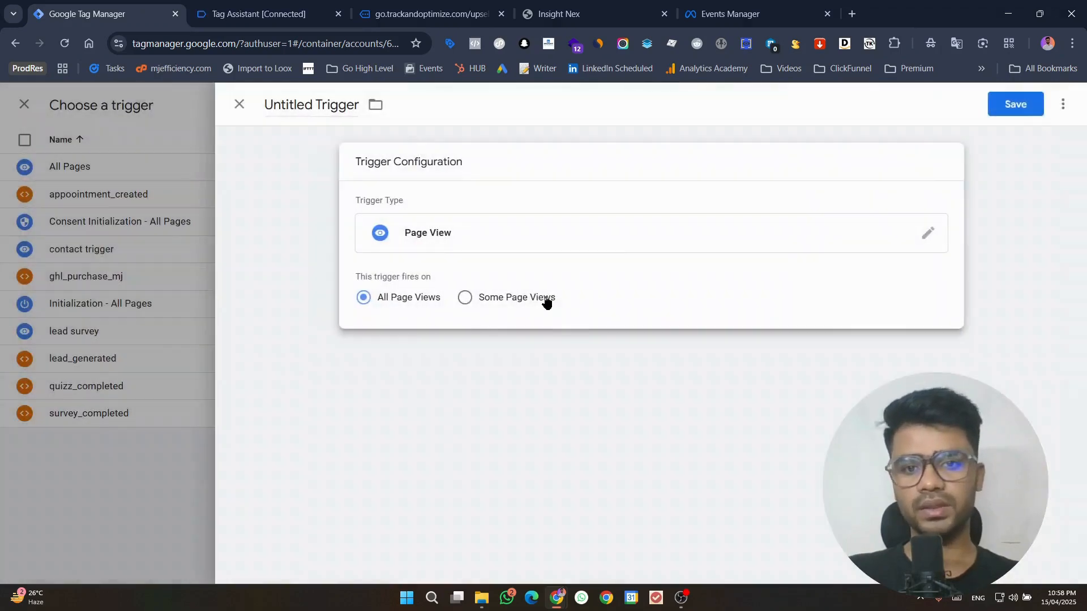
left_click(511, 298)
left_click(473, 343)
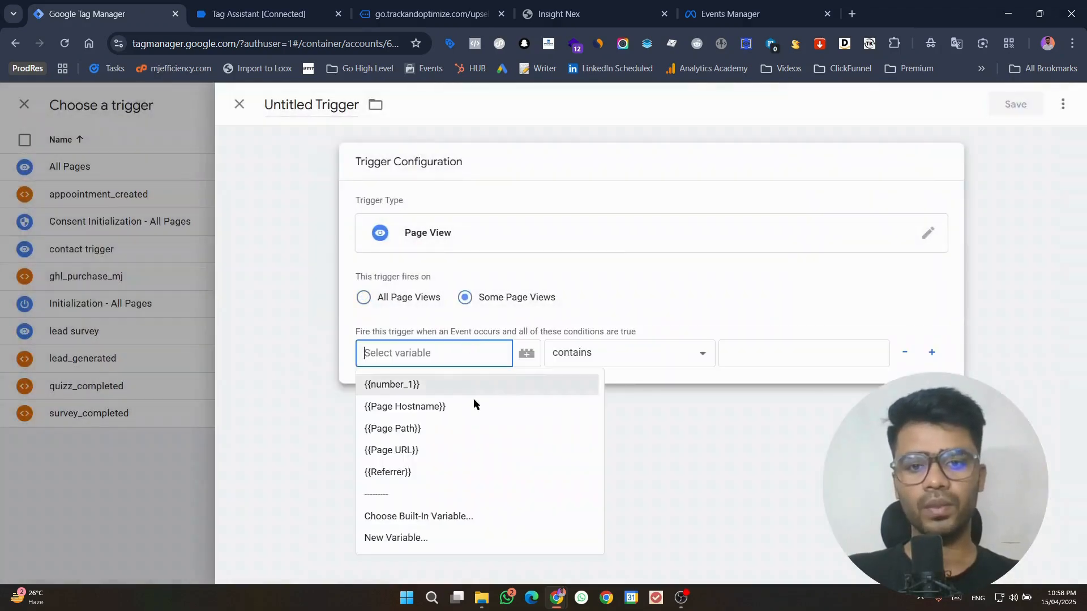
left_click(462, 448)
left_click(456, 4)
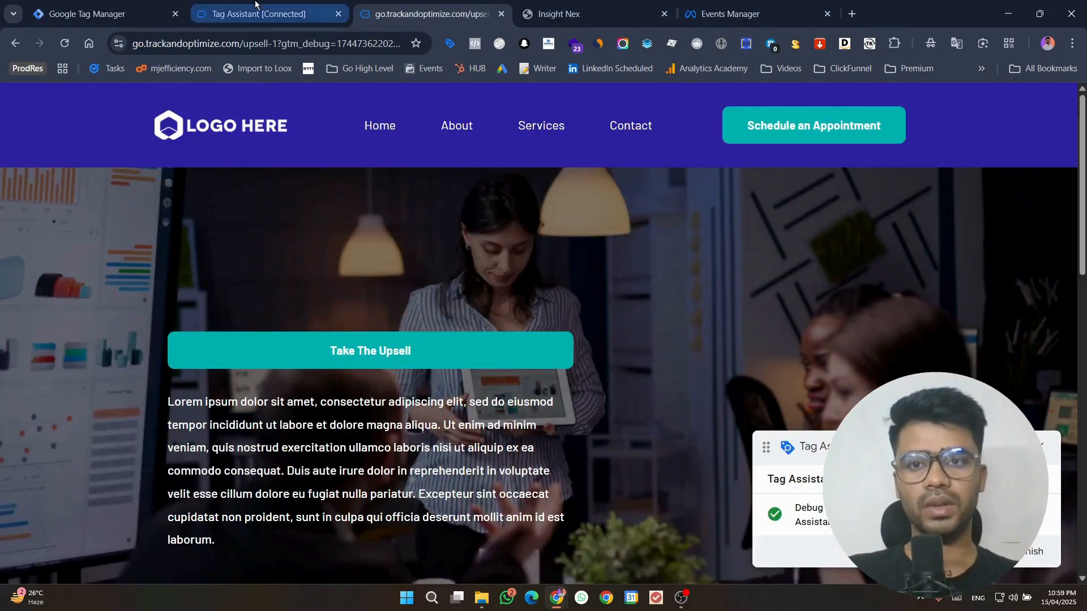
left_click(268, 44)
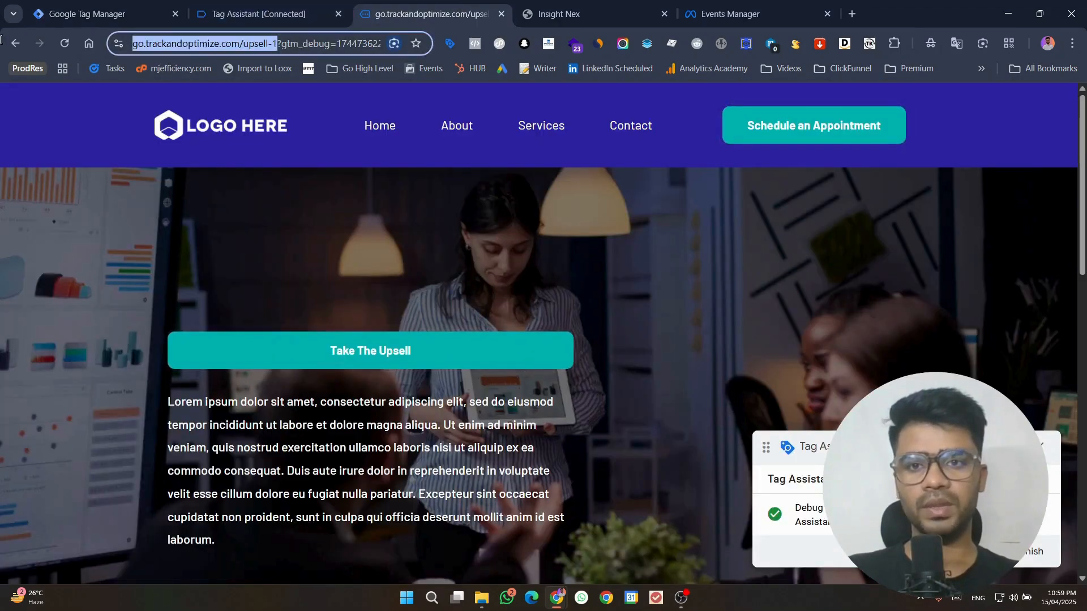
left_click(158, 14)
left_click(742, 352)
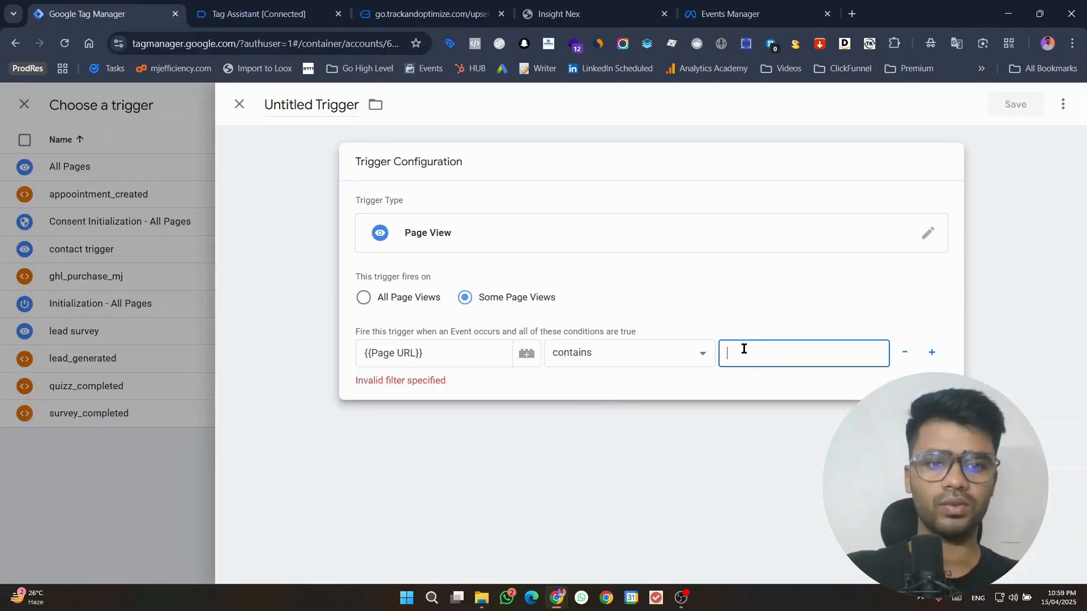
type("https://go.trackandoptimize.com/upsell-1")
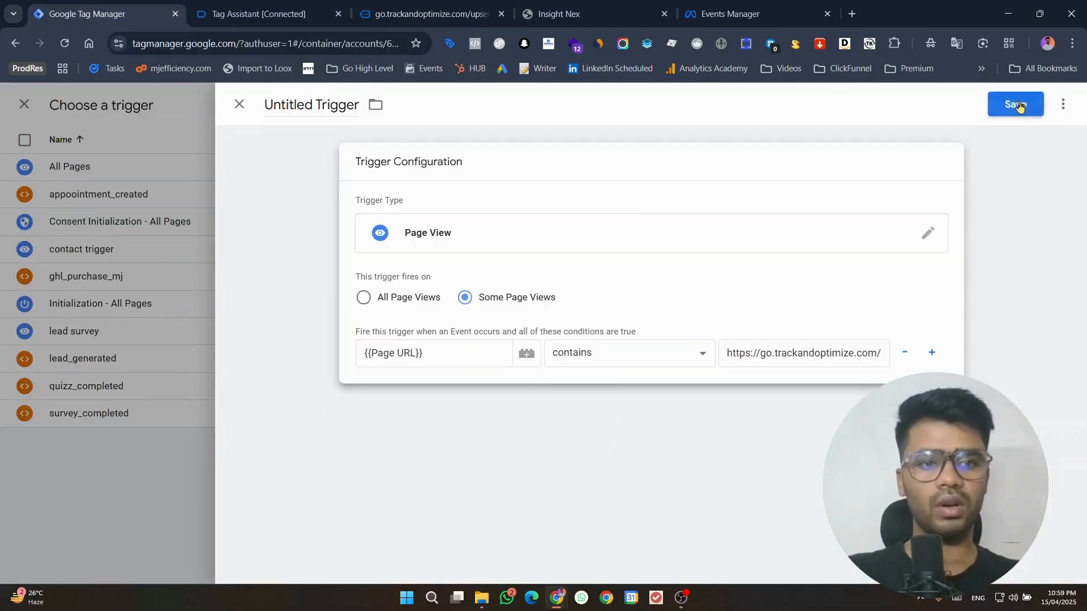
Step: Save the trigger as Page View and the tag as Facebook Pixel
left_click(1013, 108)
key("Return")
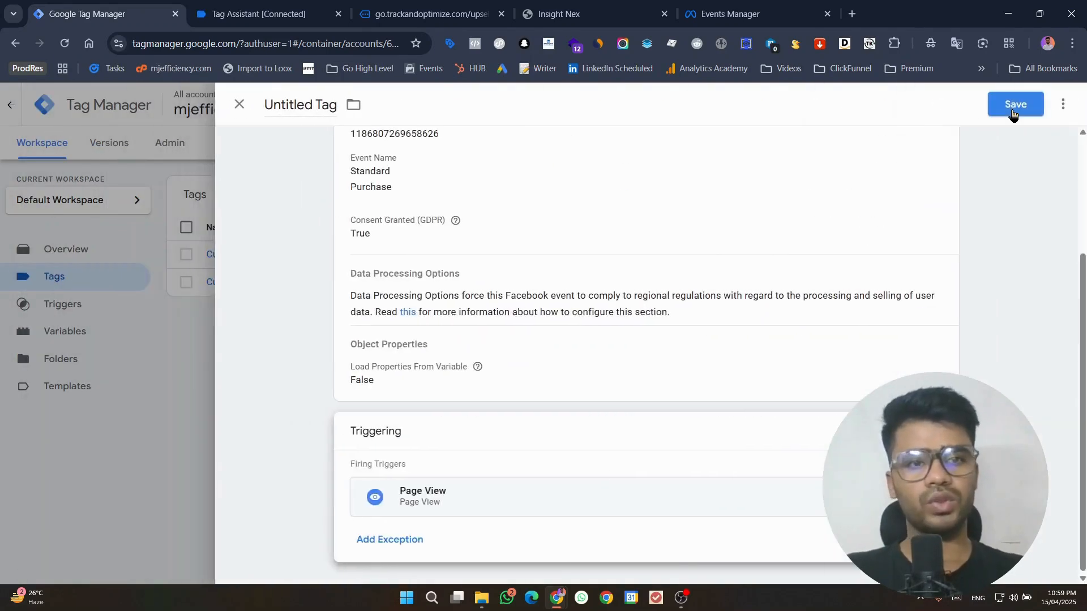
left_click(1013, 109)
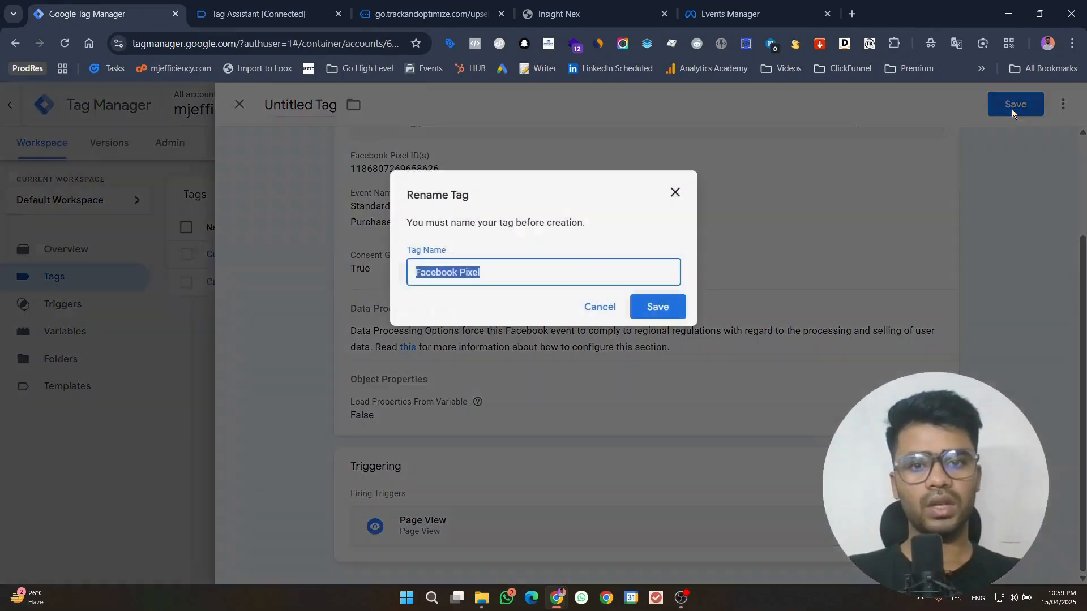
left_click(656, 311)
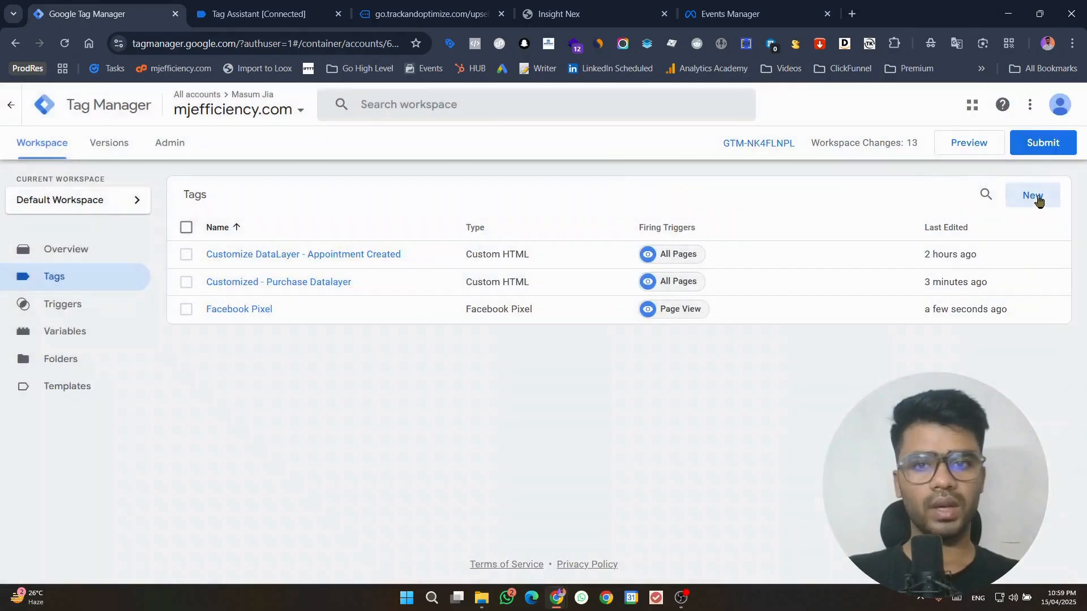
Step: Start a new tag, copy content_type from the Purchase section of the Pixel Events page in Notion, and return to Google Tag Manager
left_click(1037, 200)
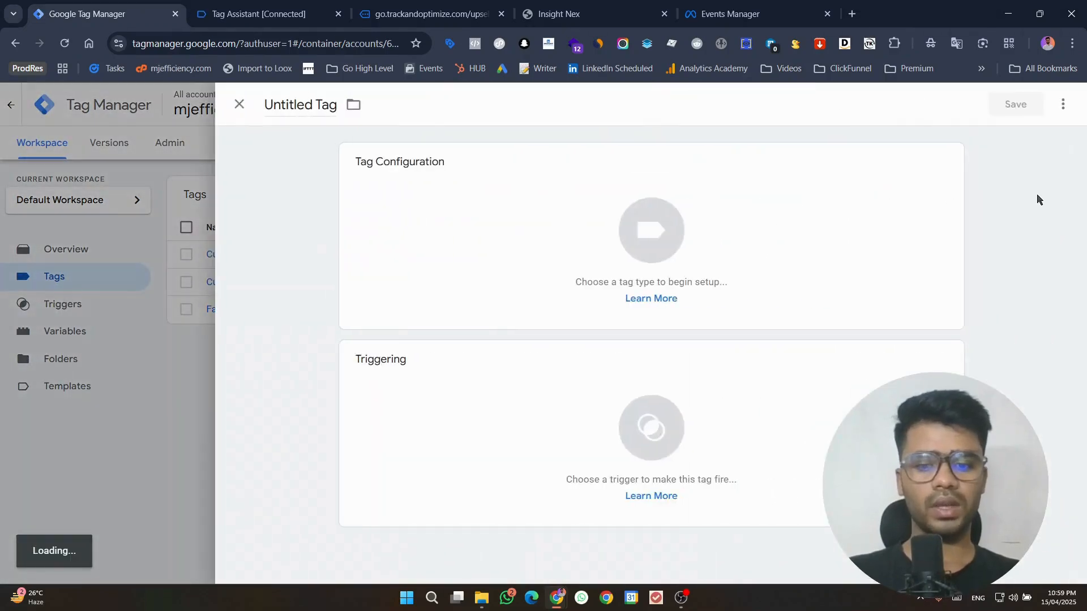
left_click(683, 600)
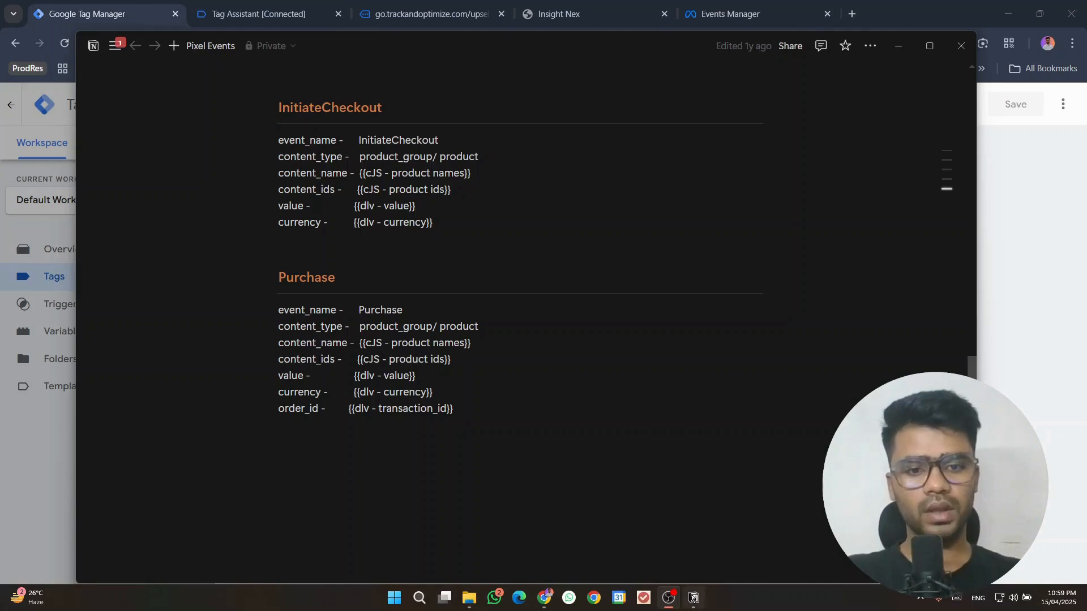
left_click(694, 597)
double_click(298, 327)
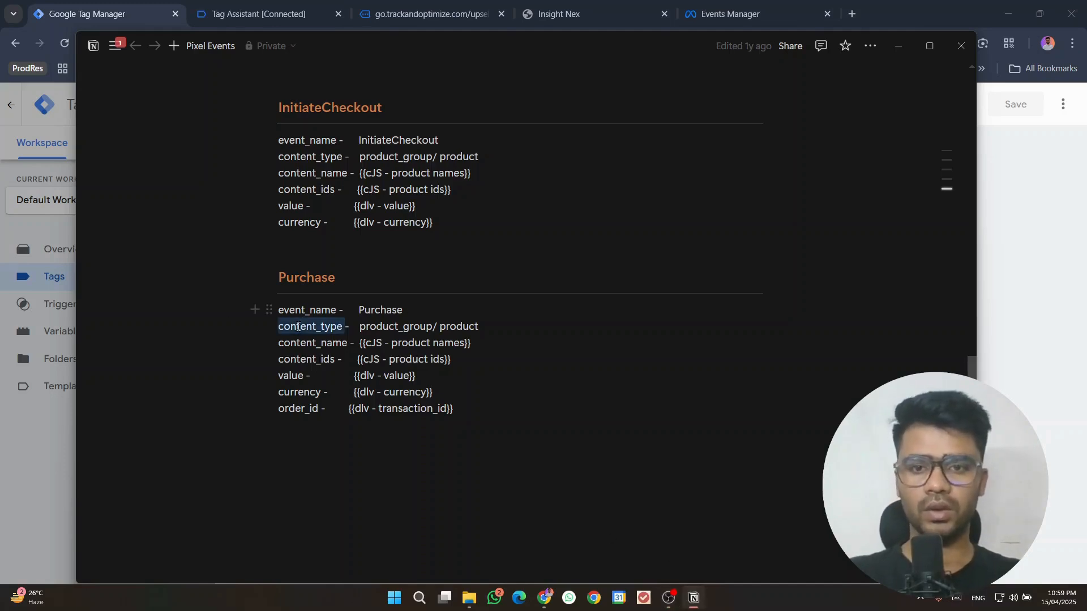
mouse_move(551, 608)
left_click(442, 565)
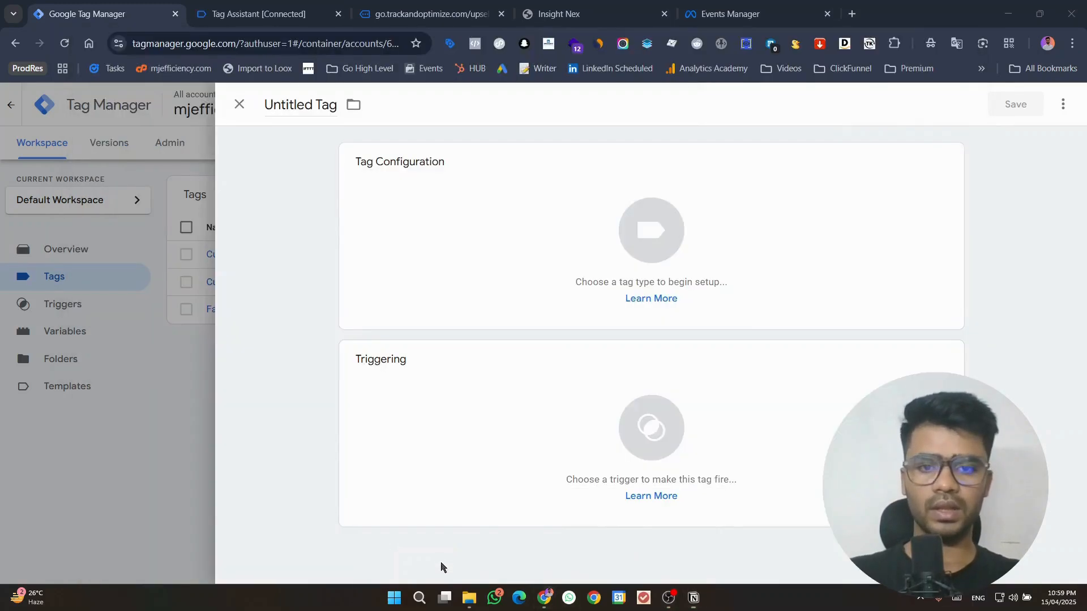
Step: Set the new tag's type to Facebook Pixel and paste the dataset's pixel ID
left_click(462, 239)
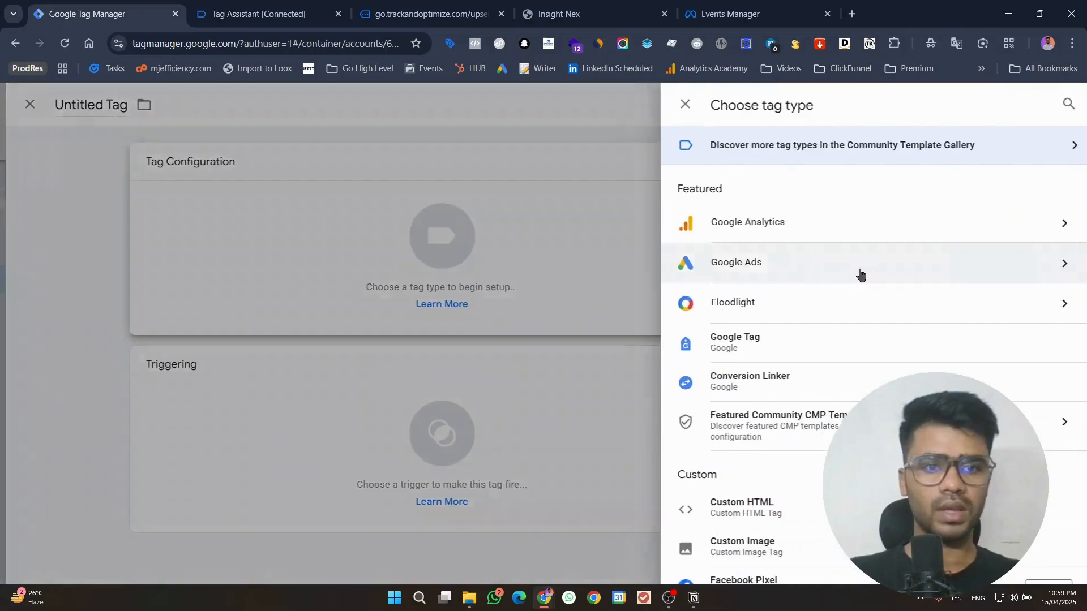
scroll(708, 481, "down", 3)
left_click(702, 455)
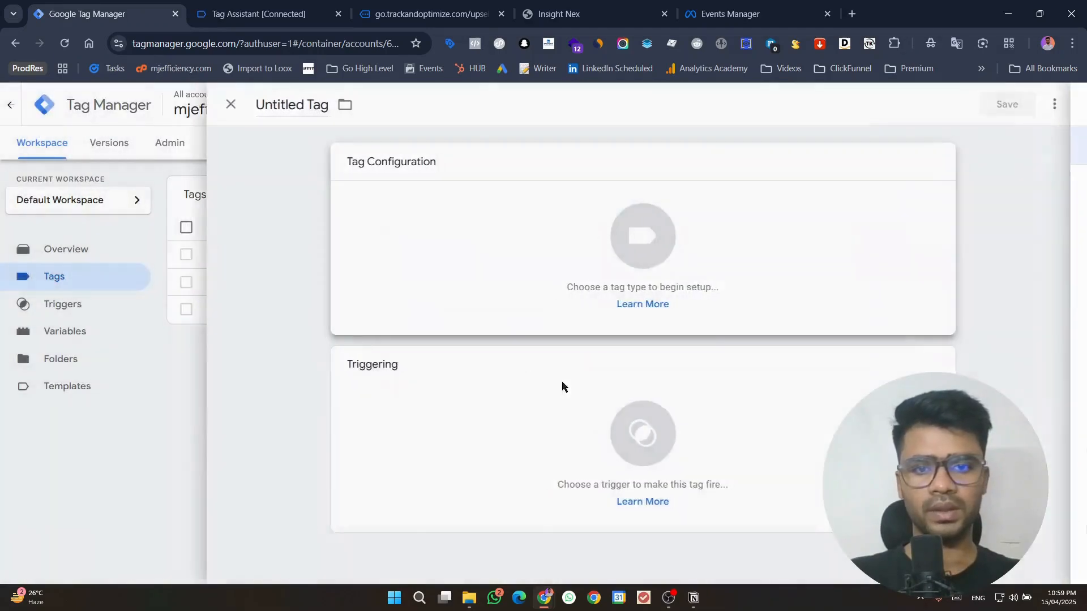
left_click(448, 327)
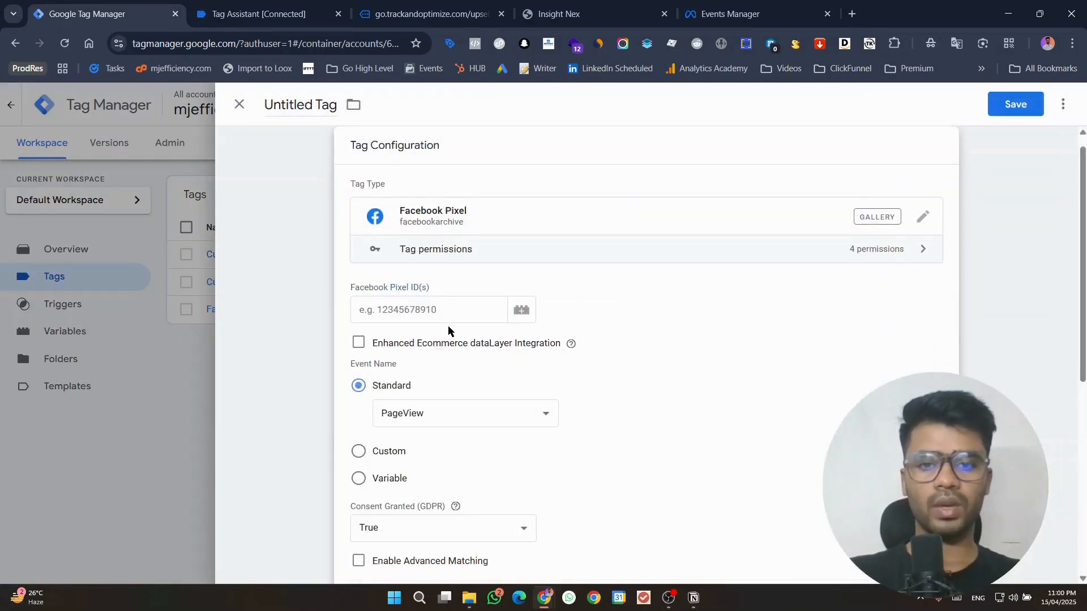
key("super+v")
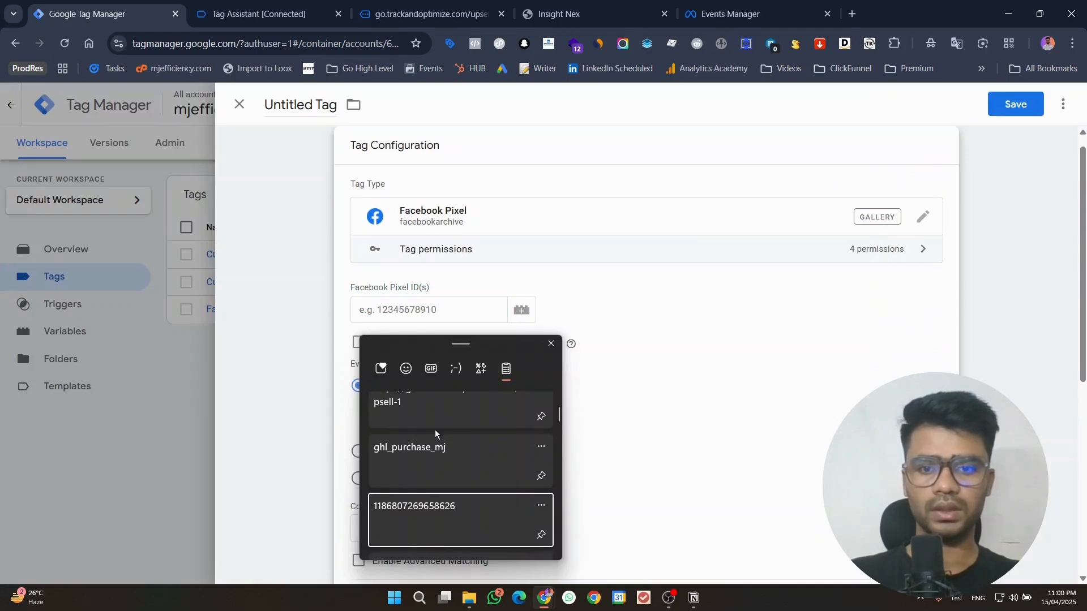
scroll(435, 430, "up", 1)
key("Escape")
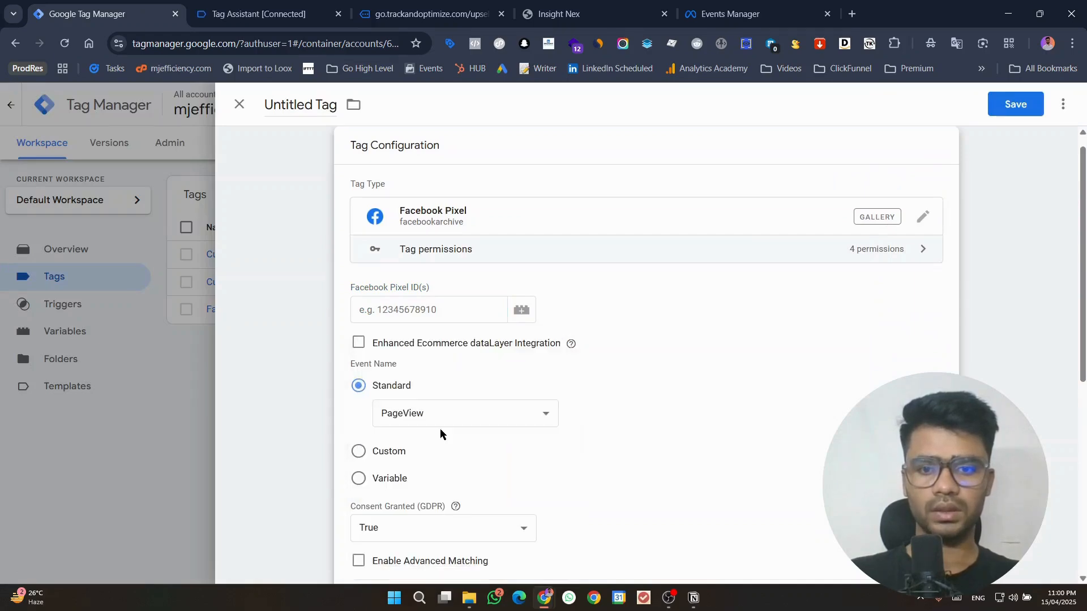
left_click(437, 314)
key("ctrl+v")
left_click(730, 14)
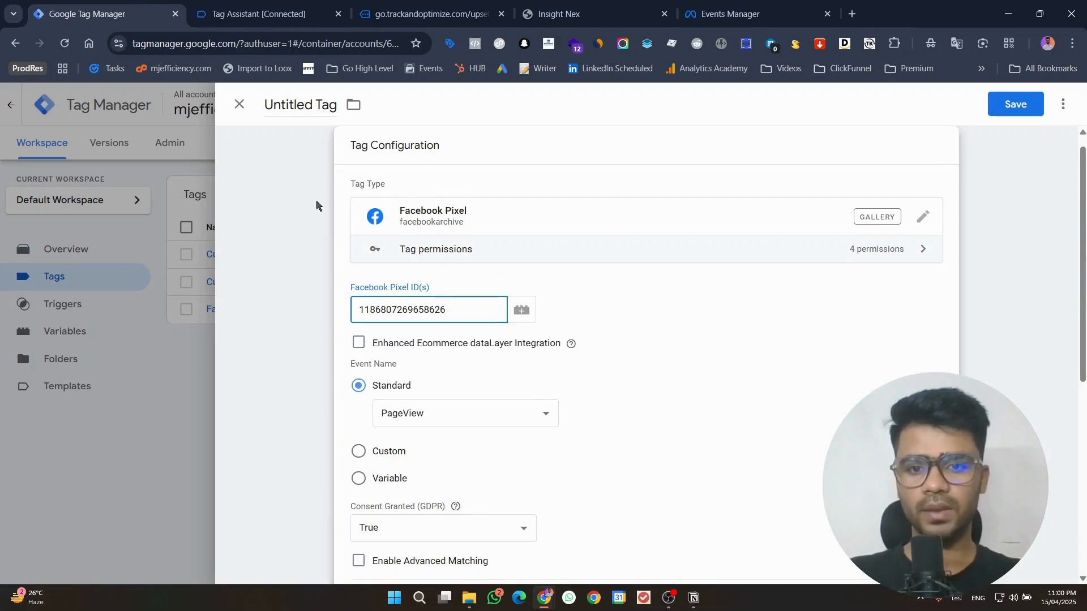
Step: Set the tag's standard event name to Purchase
scroll(439, 367, "down", 1)
left_click(439, 347)
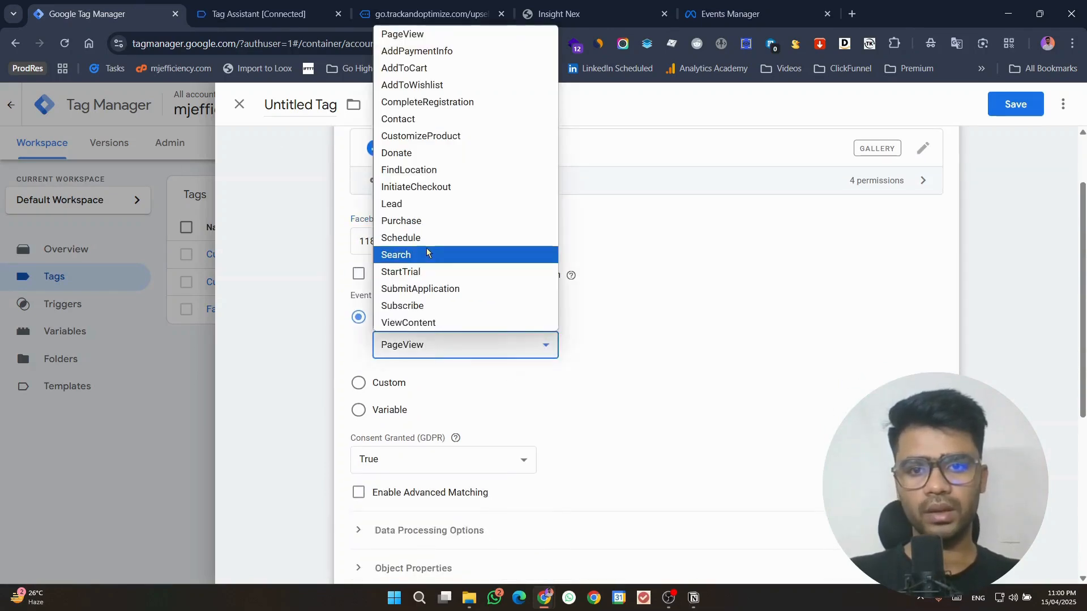
left_click(427, 221)
scroll(337, 225, "down", 4)
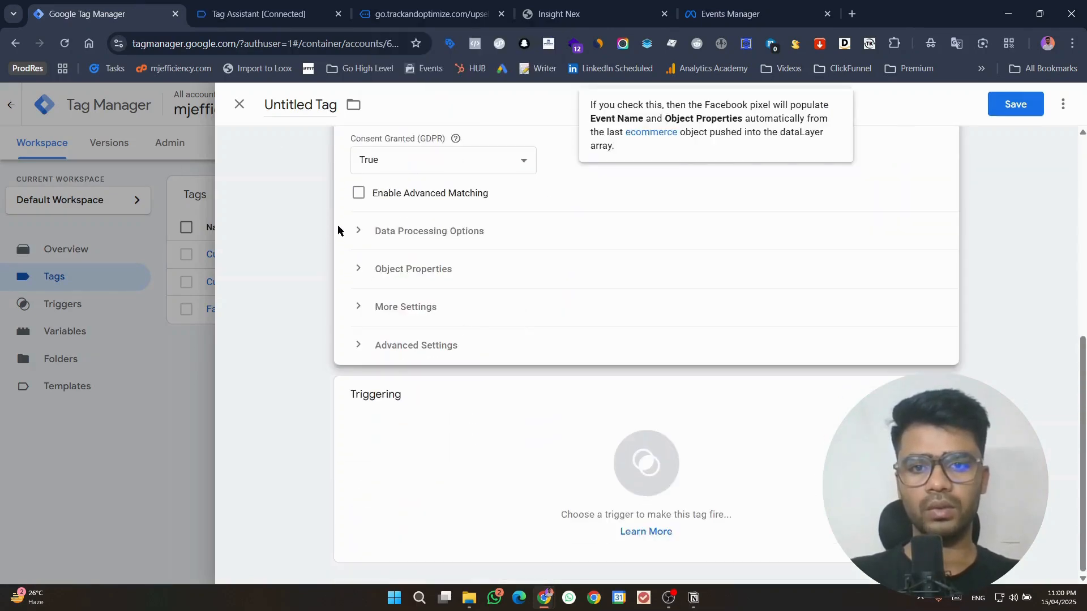
Step: Expand the tag's object properties and add four empty property rows
left_click(456, 270)
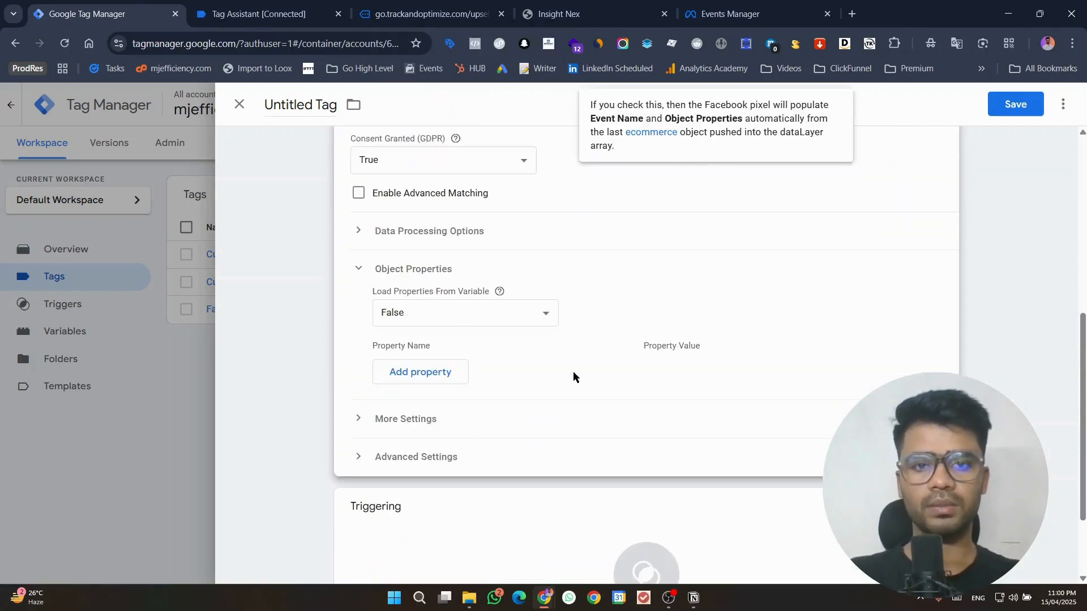
left_click(430, 372)
left_click(422, 412)
left_click(423, 437)
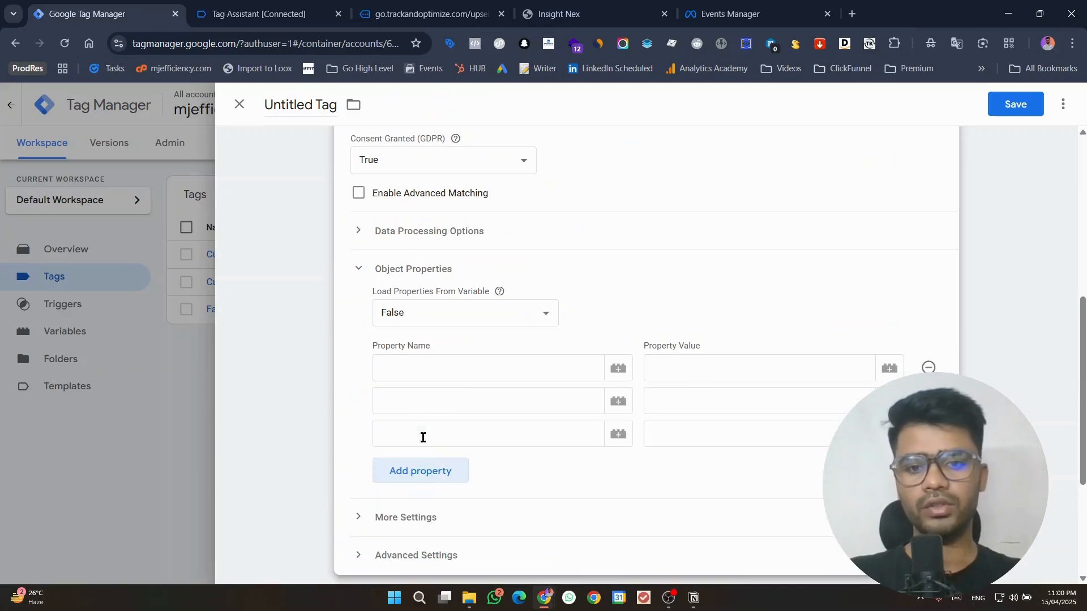
left_click(427, 472)
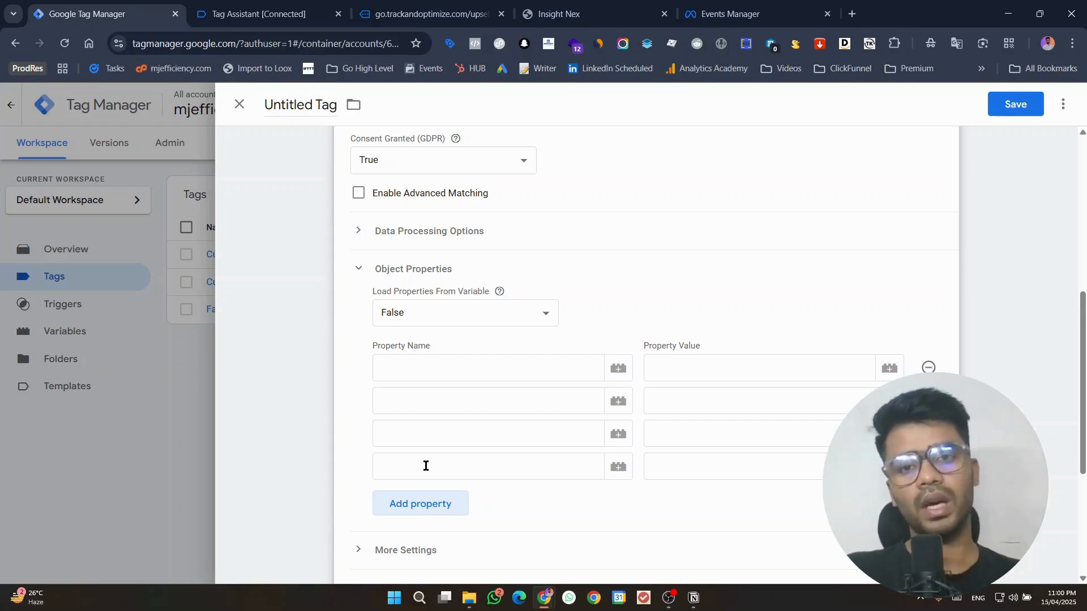
Step: Fill the first object property with the name content_type, as listed in the Notion notes, and the value product
left_click(259, 14)
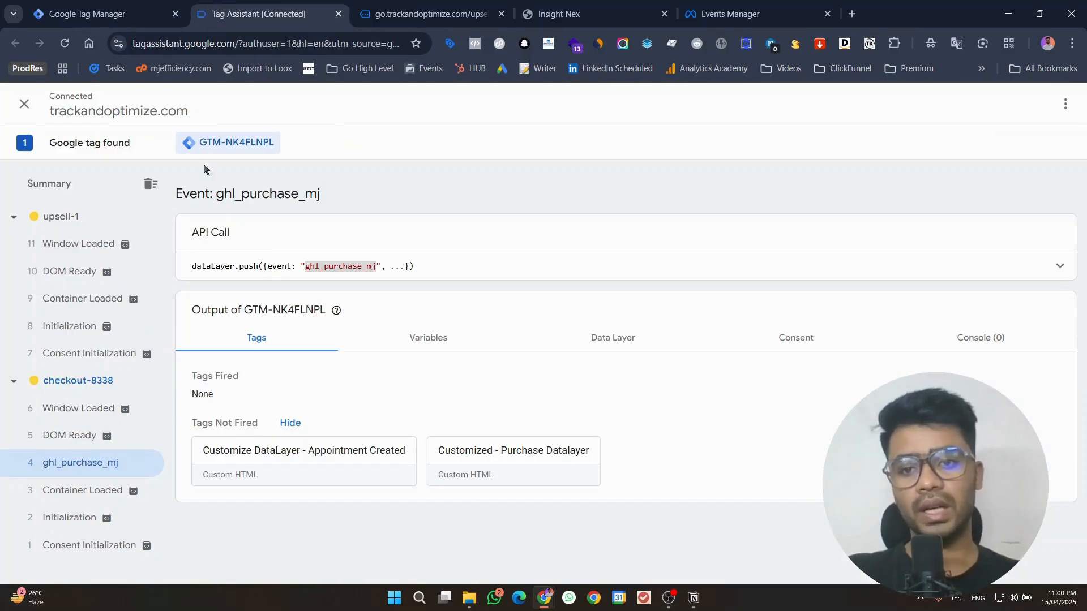
left_click(72, 5)
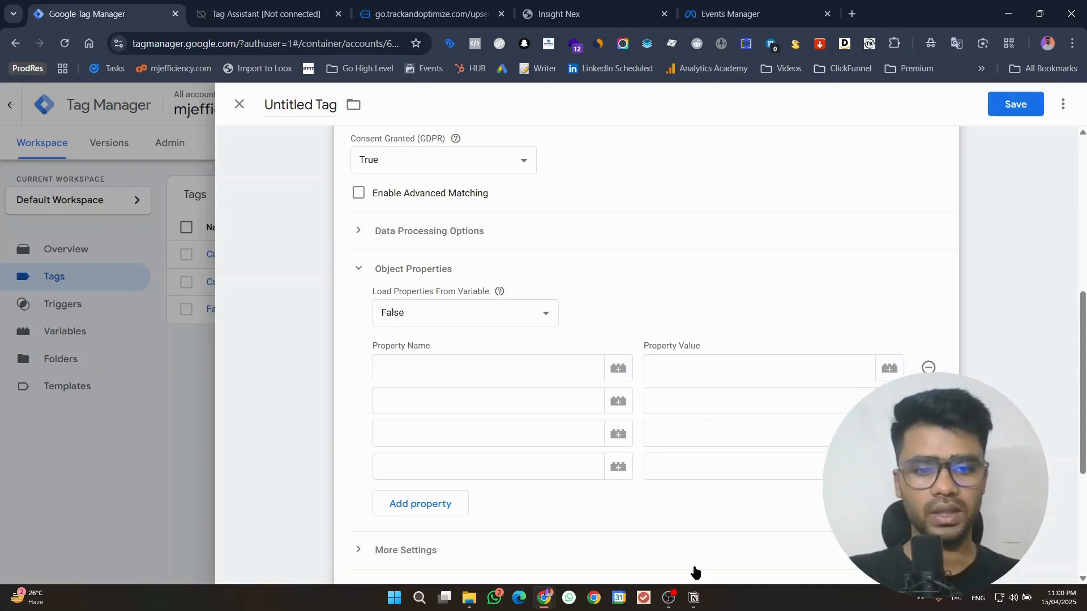
left_click(694, 599)
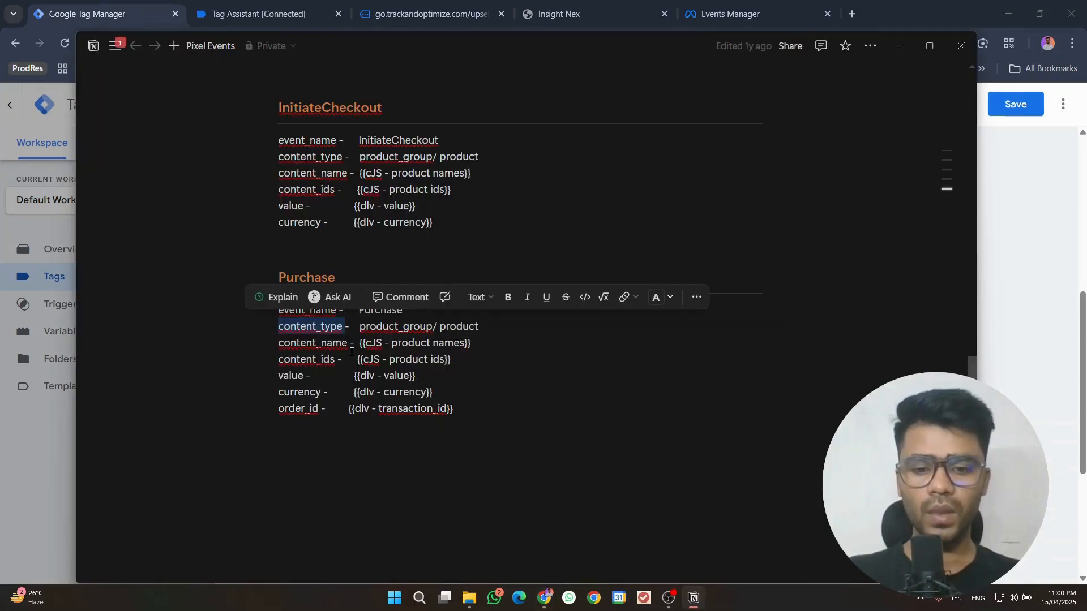
left_click(897, 45)
left_click(516, 371)
type("content_type")
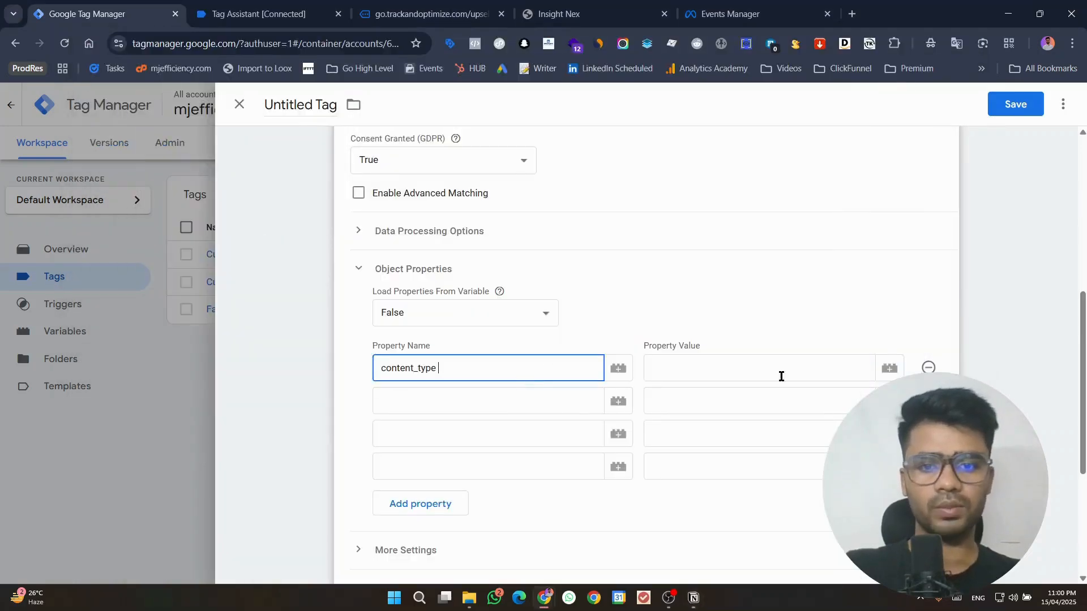
left_click(824, 365)
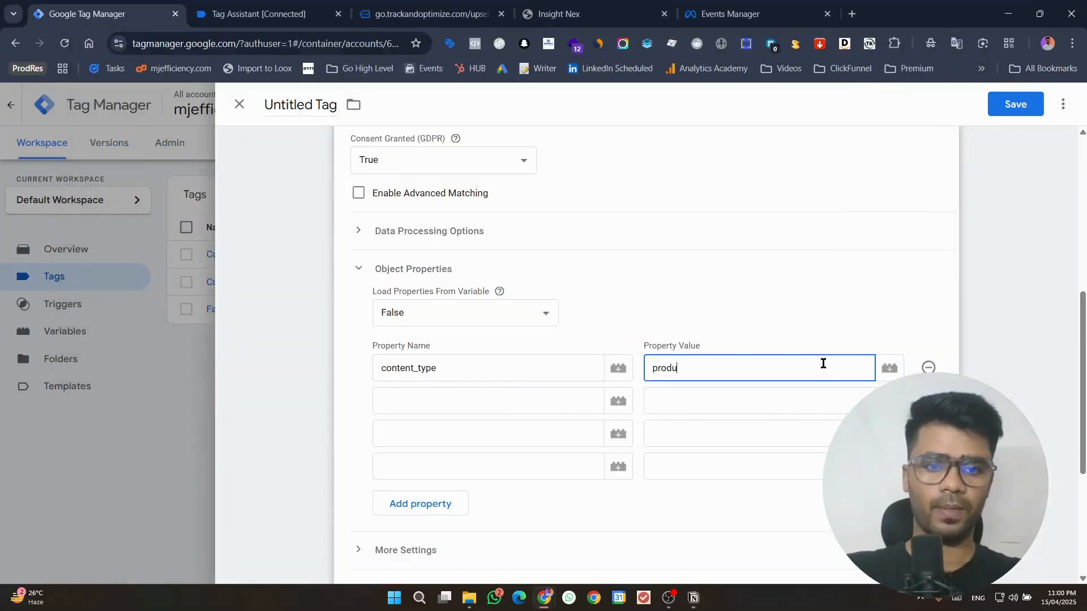
left_click(526, 398)
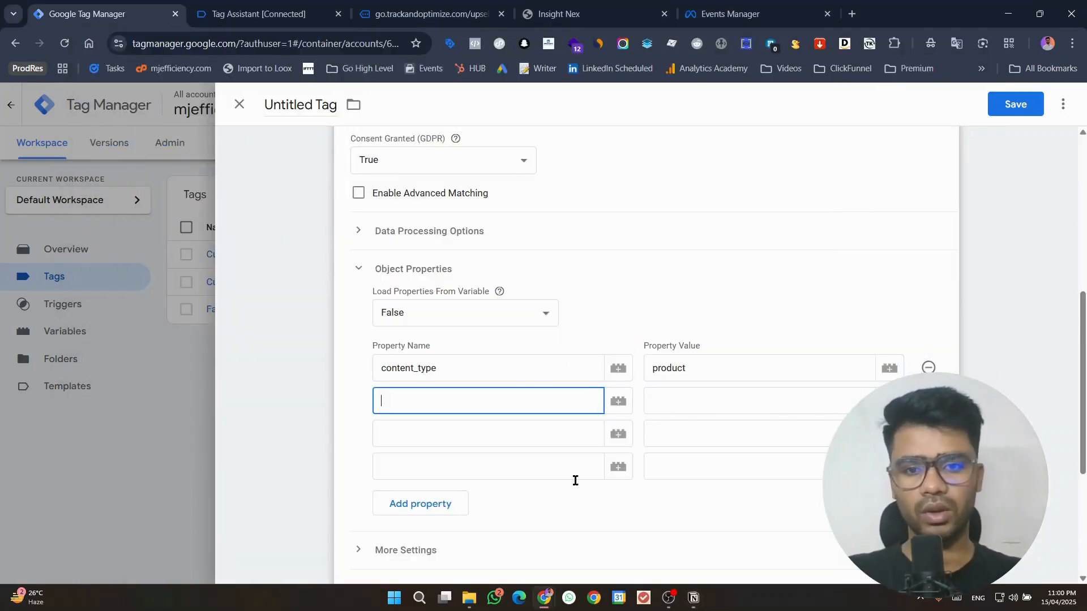
Step: Name the second object property content_name, copied from the Purchase section of the Notion notes
left_click(694, 599)
double_click(312, 343)
key("ctrl+c")
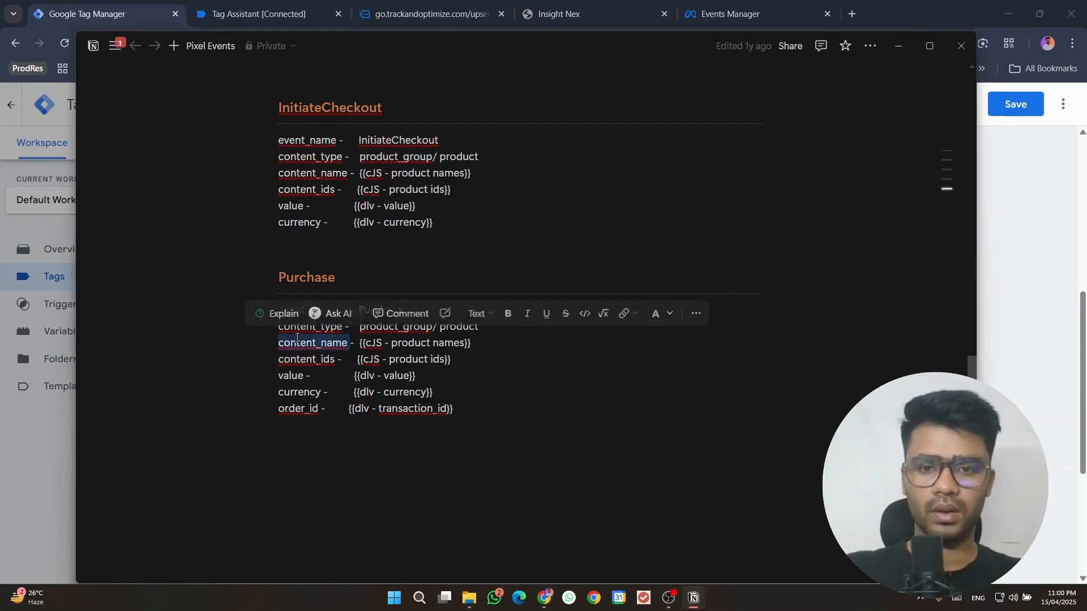
left_click(899, 46)
key("ctrl+v")
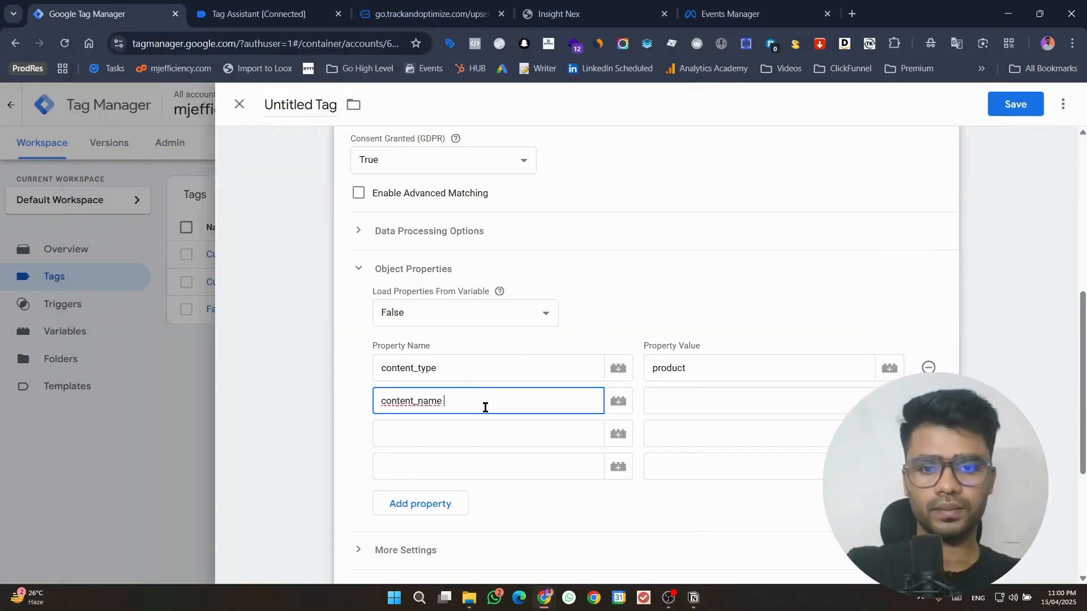
Step: Create a new variable for the content_name property's value and set its type to Data Layer Variable
left_click(665, 399)
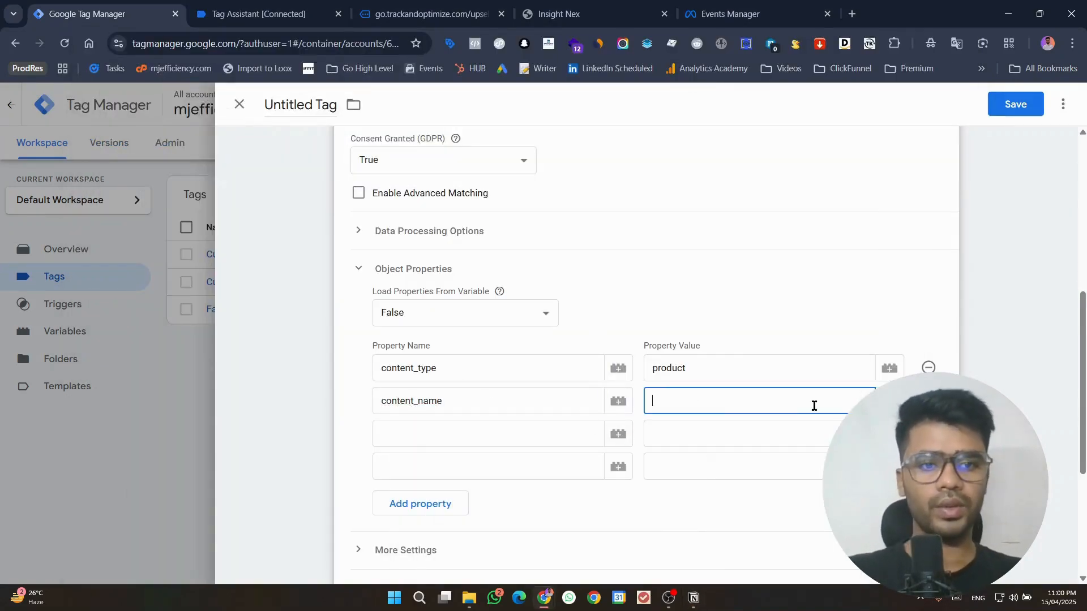
left_click(889, 401)
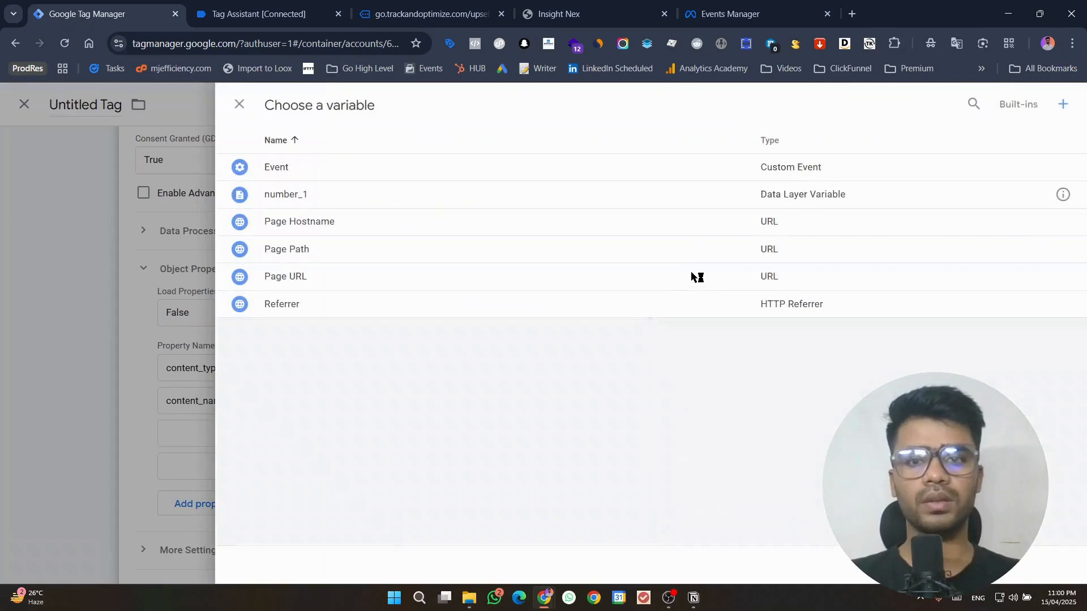
left_click(1063, 105)
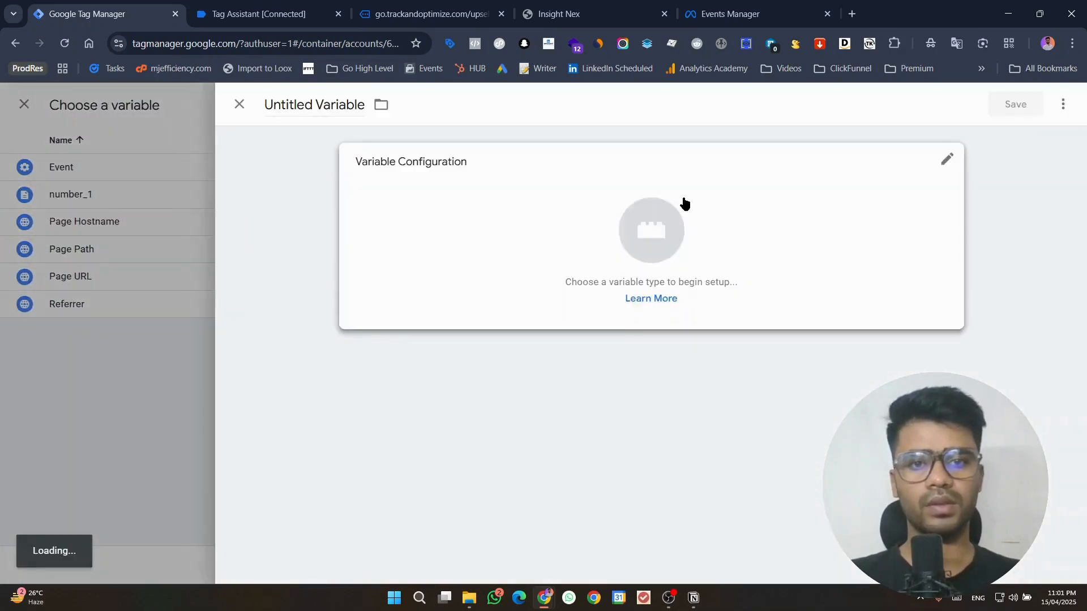
left_click(687, 202)
left_click(808, 423)
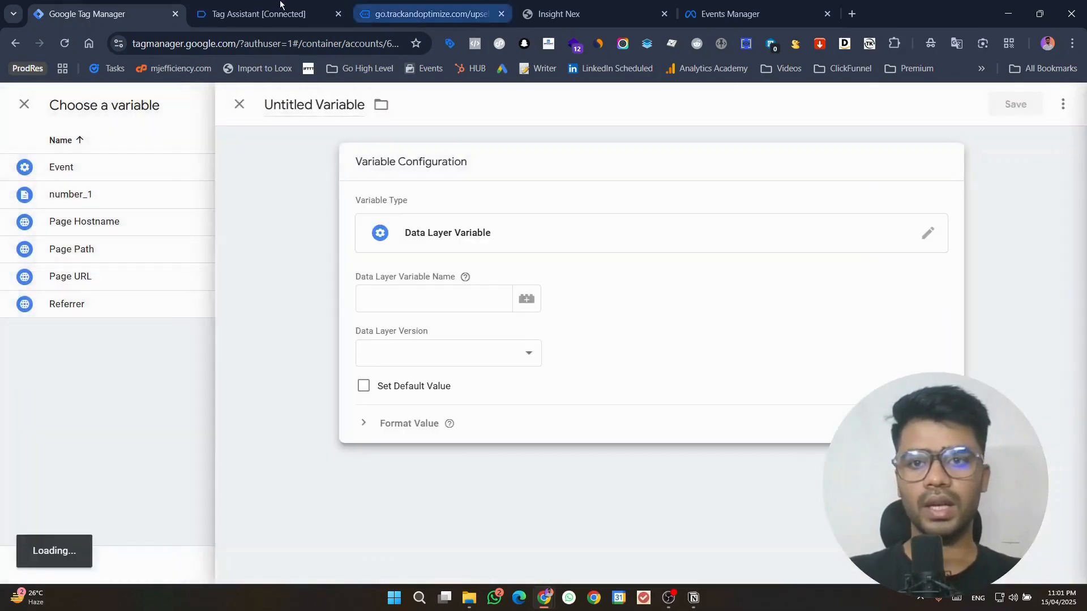
Step: Set the data layer variable name to products.0.productId, copying the keys from the ghl_purchase_mj event in Tag Assistant
left_click(260, 13)
left_click(1064, 275)
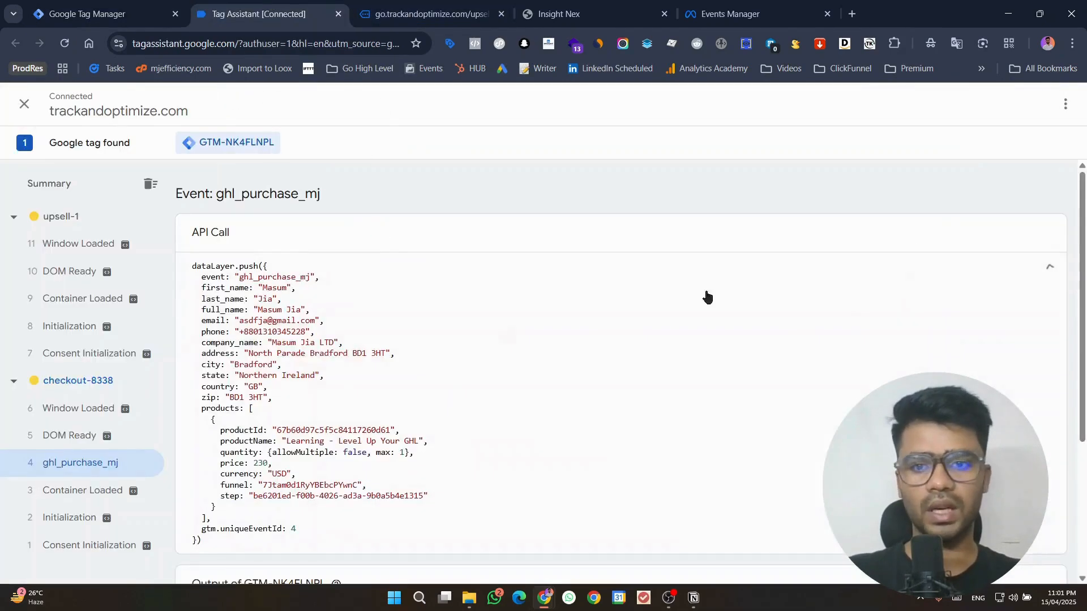
double_click(204, 408)
key("ctrl+c")
left_click(52, 5)
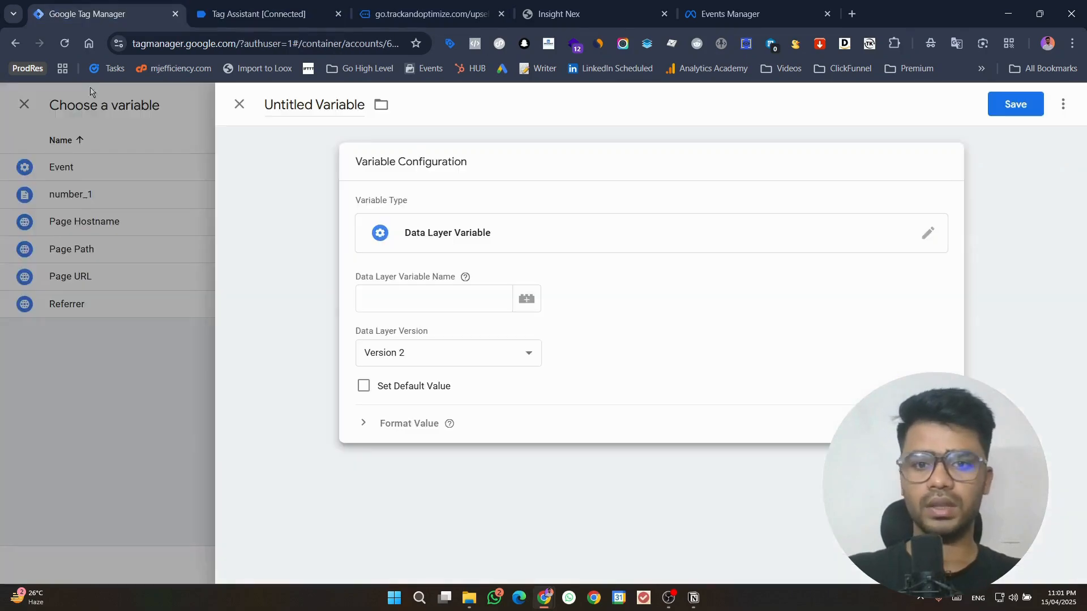
left_click(407, 298)
key("ctrl+v")
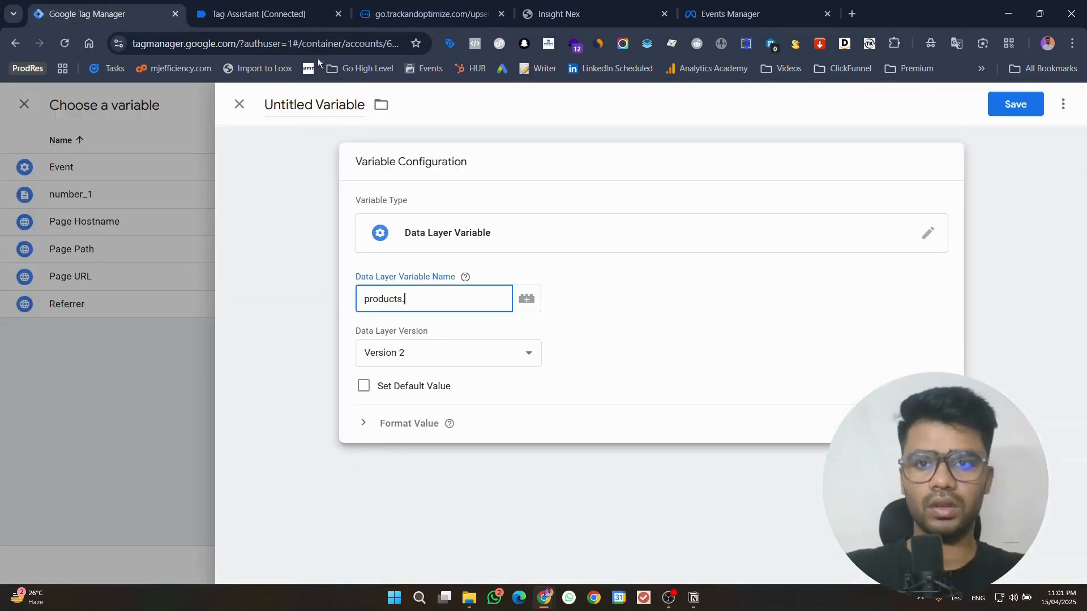
type(".")
left_click(259, 14)
double_click(241, 430)
key("ctrl+c")
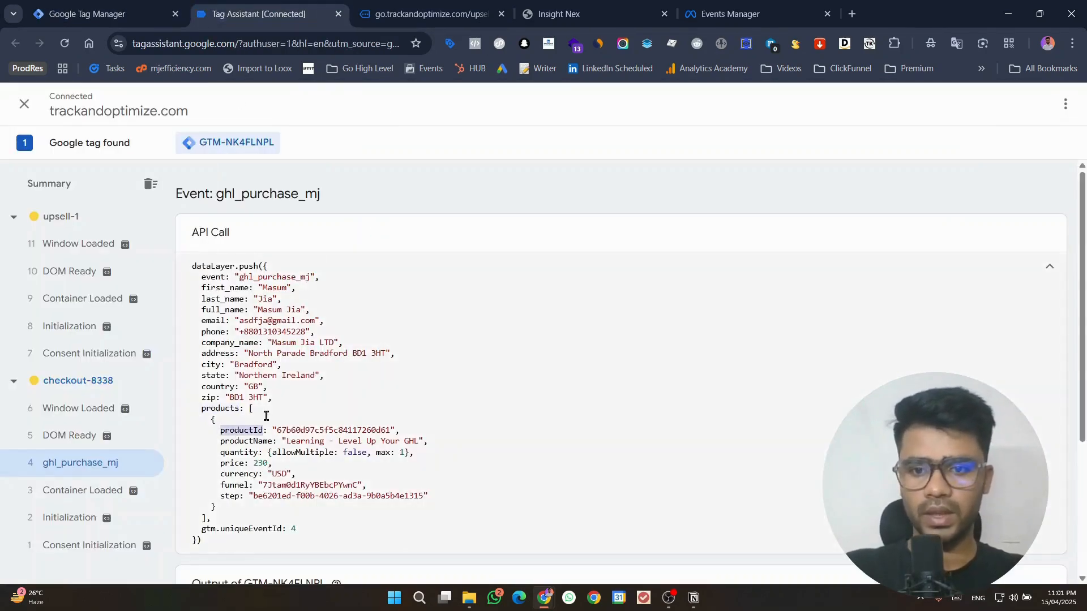
left_click(102, 13)
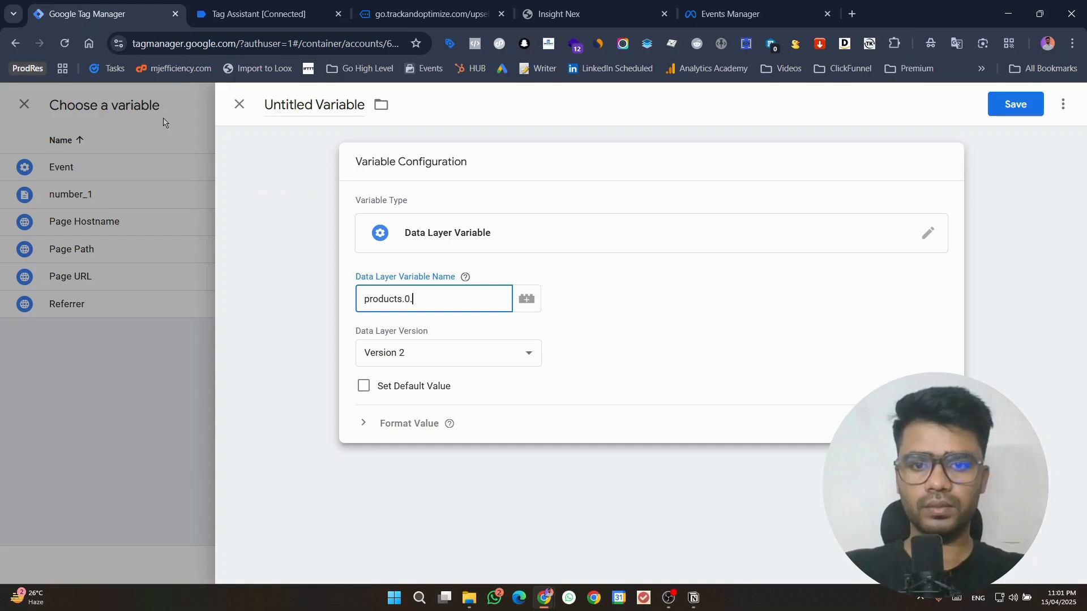
type("0.")
key("ctrl+v")
Step: Title the new variable productId and save it
triple_click(300, 102)
key("ctrl+v")
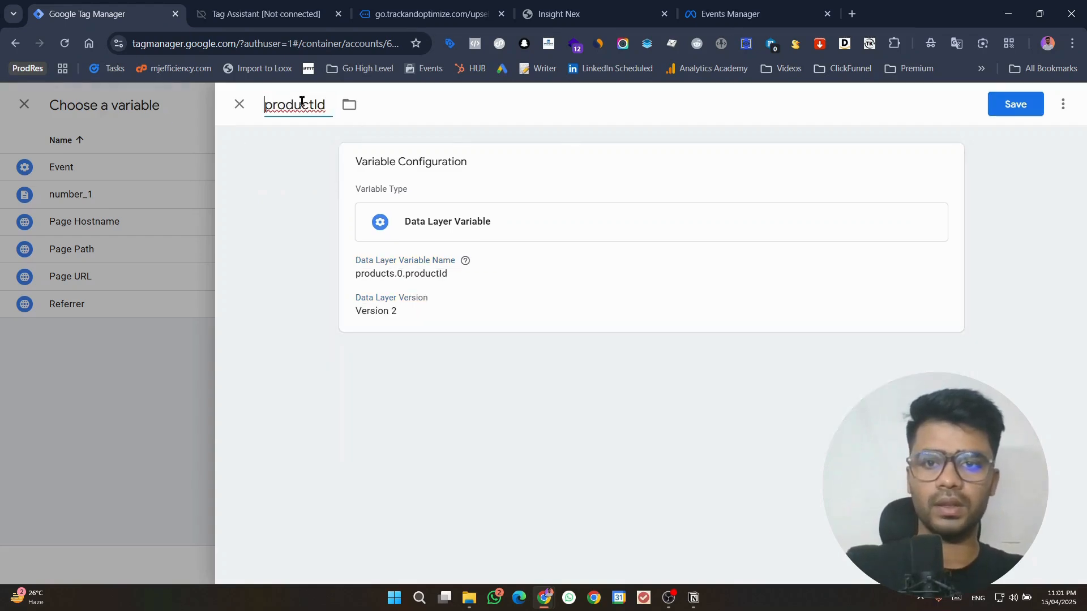
left_click(1015, 106)
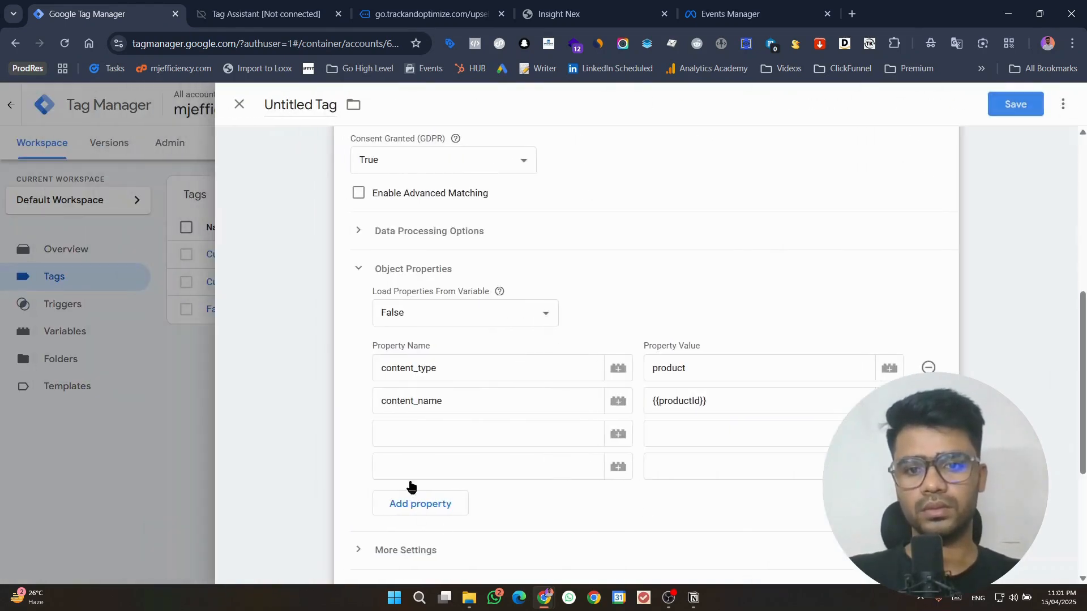
Step: Move the {{productId}} value from the content_name property to the third property row
triple_click(721, 402)
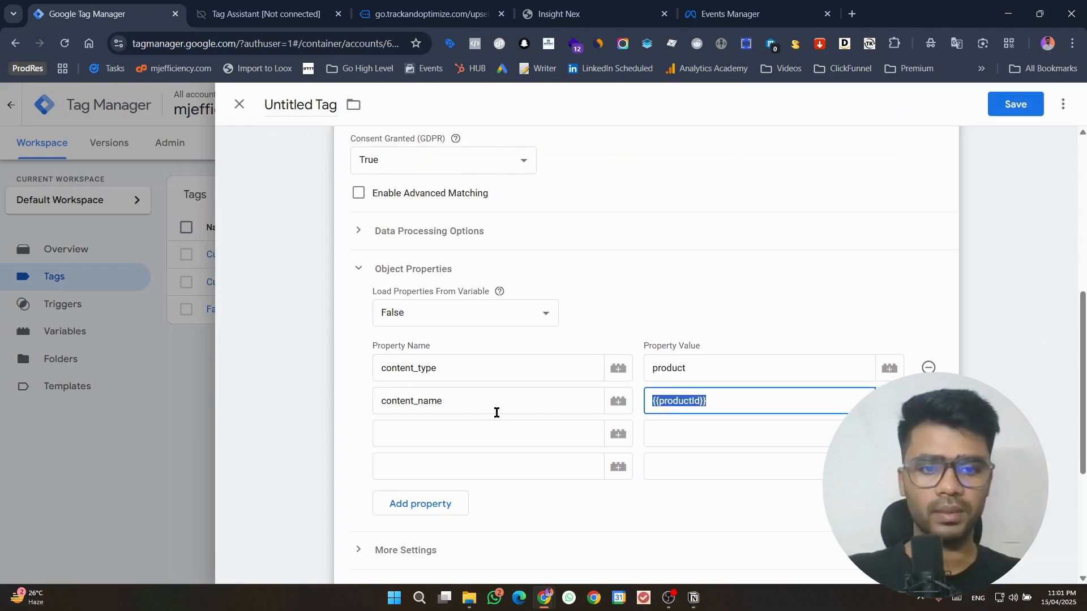
key("ctrl+x")
left_click(686, 437)
key("ctrl+v")
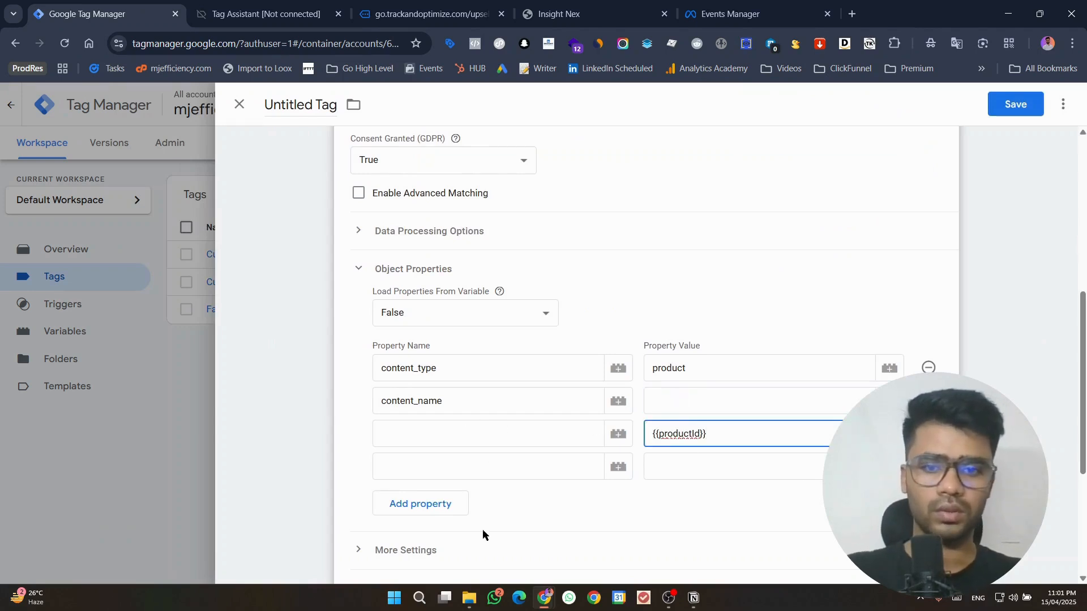
Step: Name the third object property content_ids, copied from the Notion notes
left_click(694, 597)
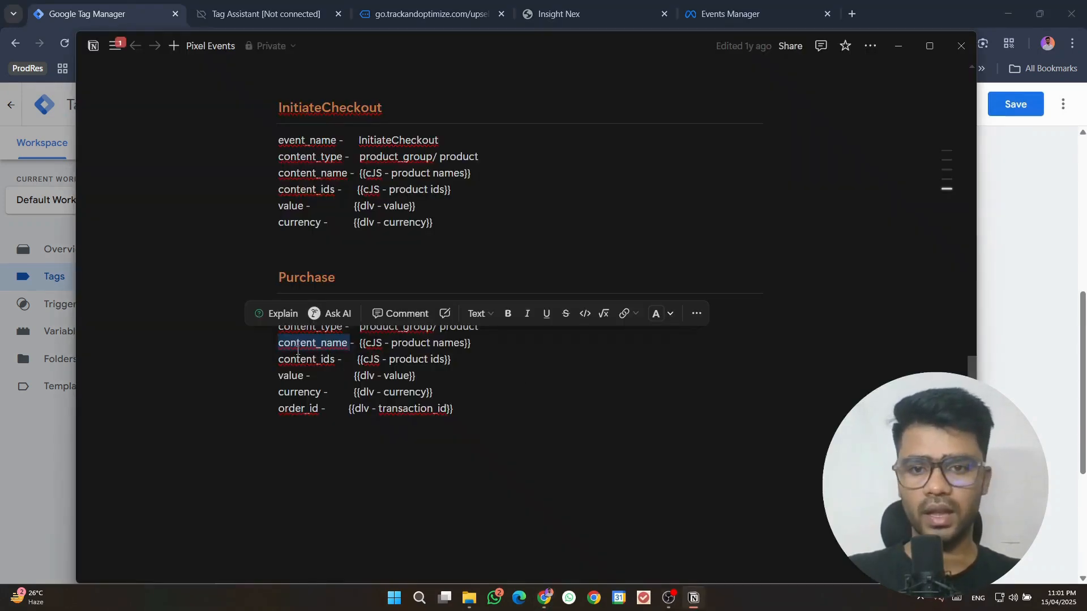
double_click(297, 356)
left_click(899, 45)
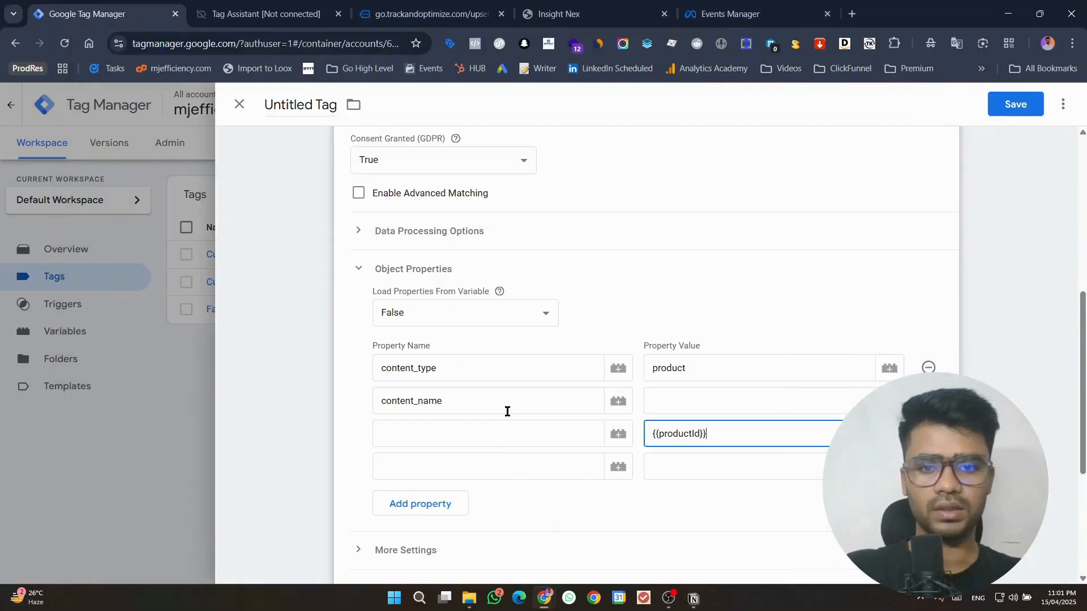
left_click(495, 430)
key("ctrl+v")
Step: Name the fourth object property value, copied from the Notion notes
left_click(481, 465)
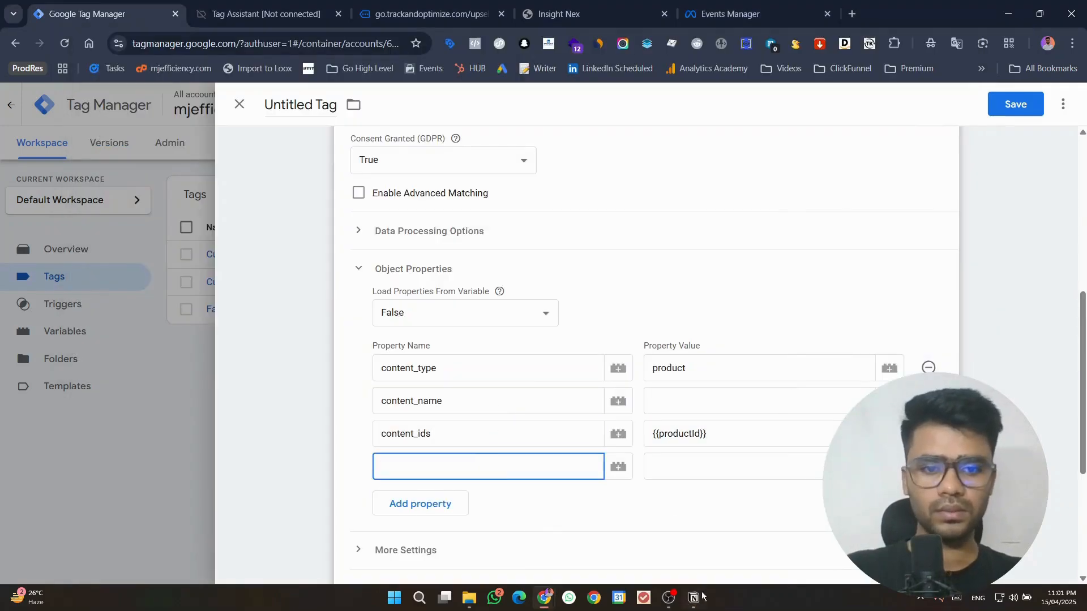
left_click(700, 597)
double_click(284, 376)
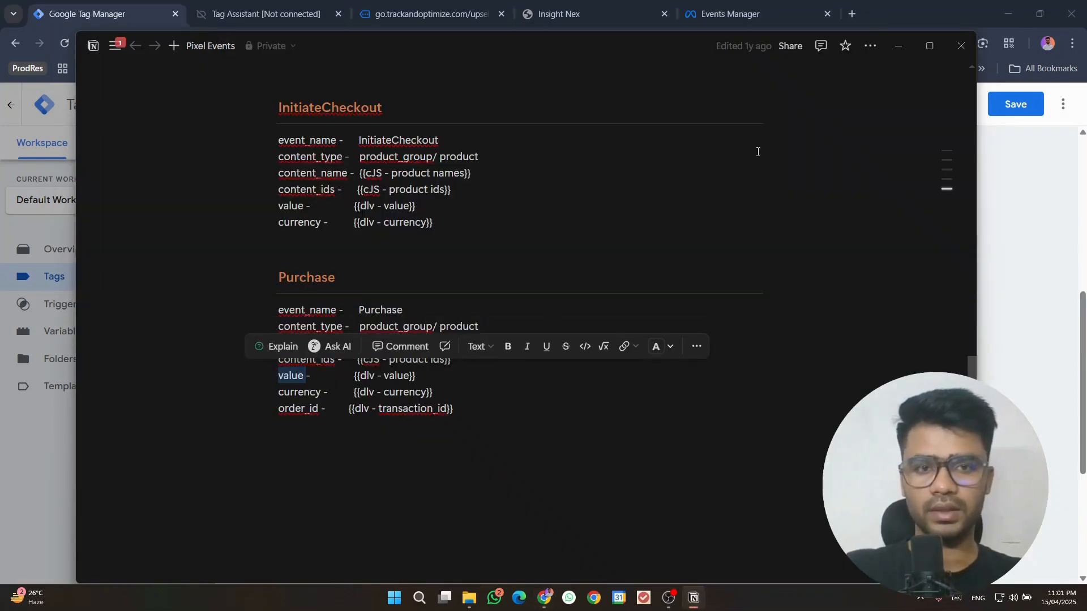
left_click(908, 52)
key("ctrl+v")
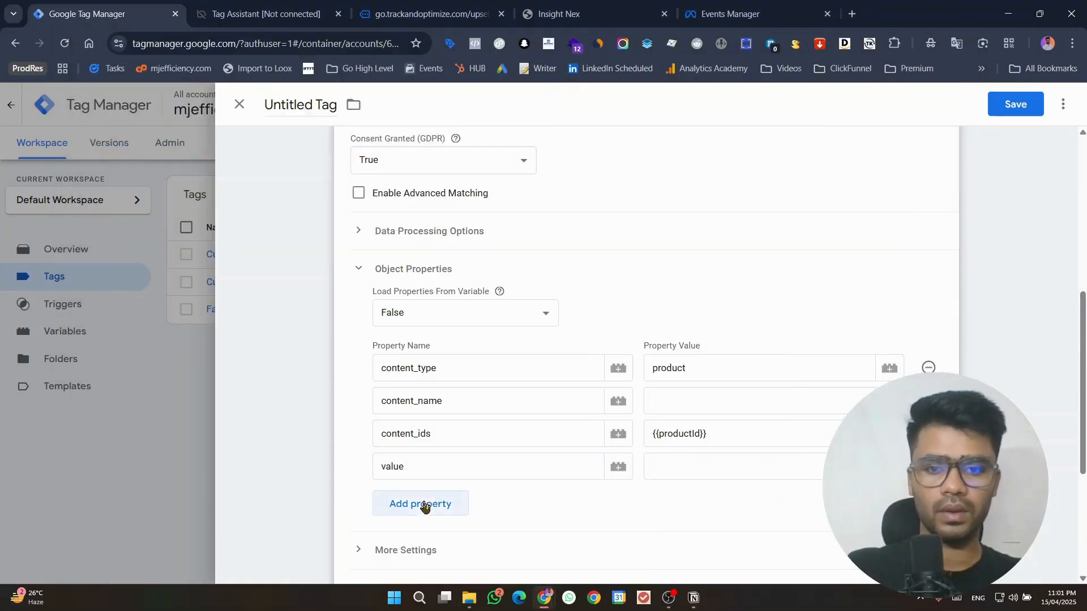
Step: Add two more property rows and name the fifth property currency, copied from the Notion notes
left_click(428, 504)
left_click(694, 598)
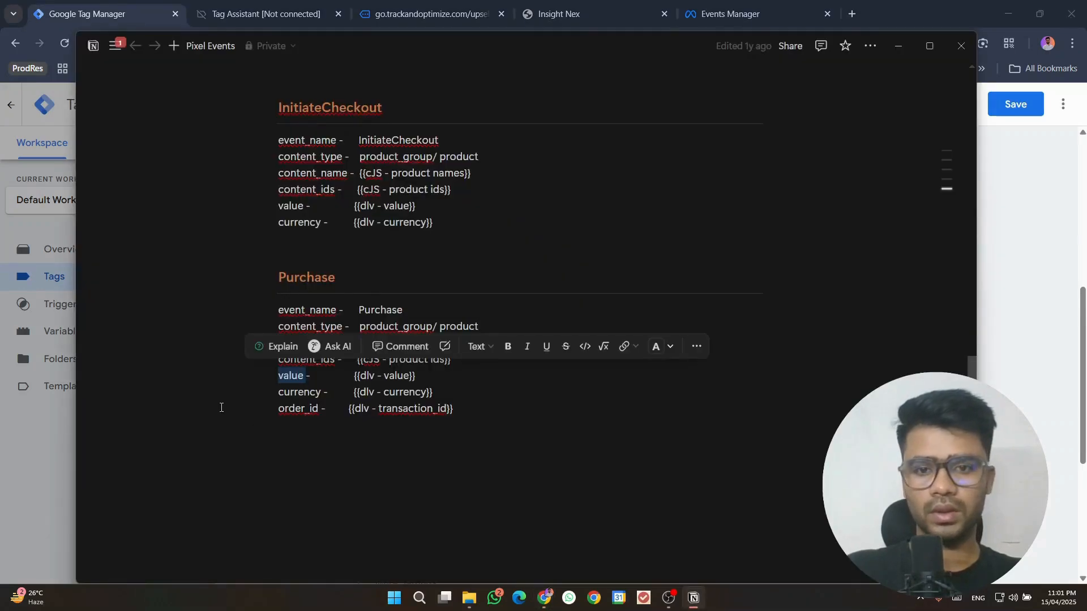
double_click(282, 395)
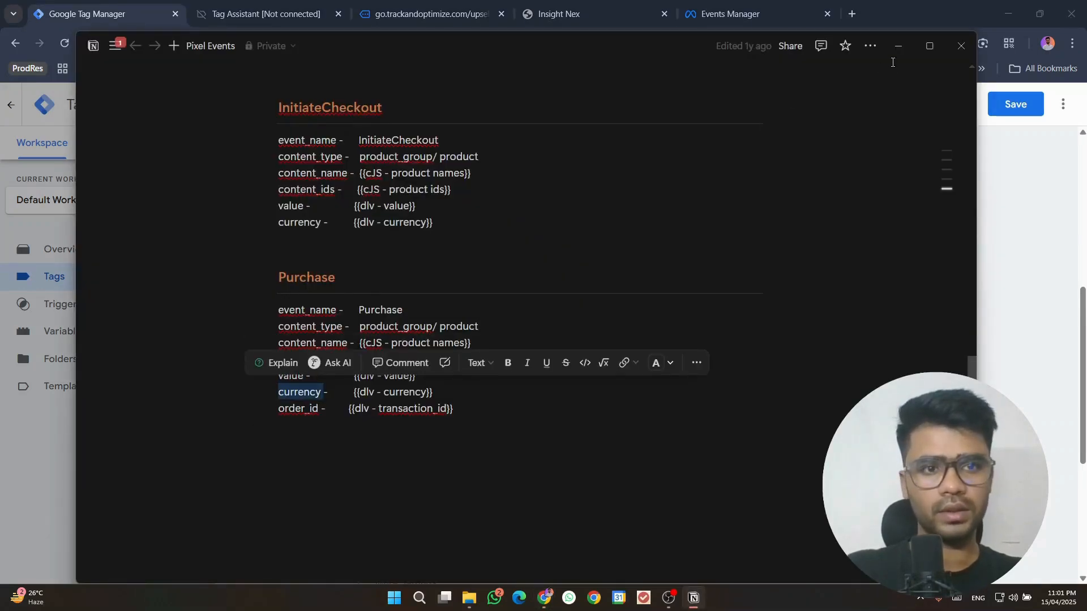
left_click(898, 47)
key("ctrl+v")
Step: Name the sixth object property order_id, copied from the Notion notes
left_click(444, 529)
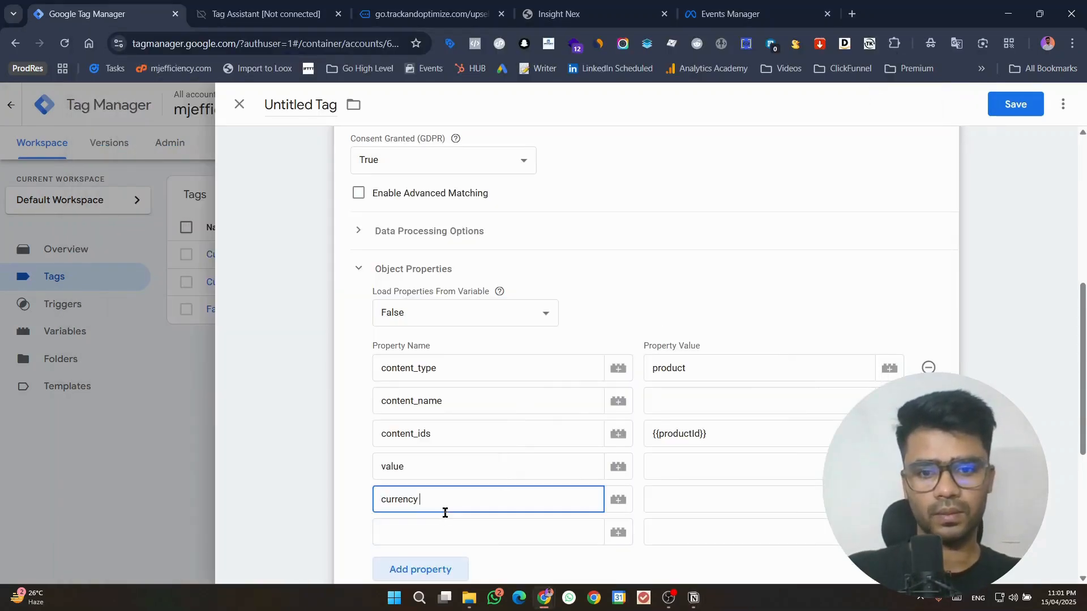
left_click(452, 533)
left_click(694, 597)
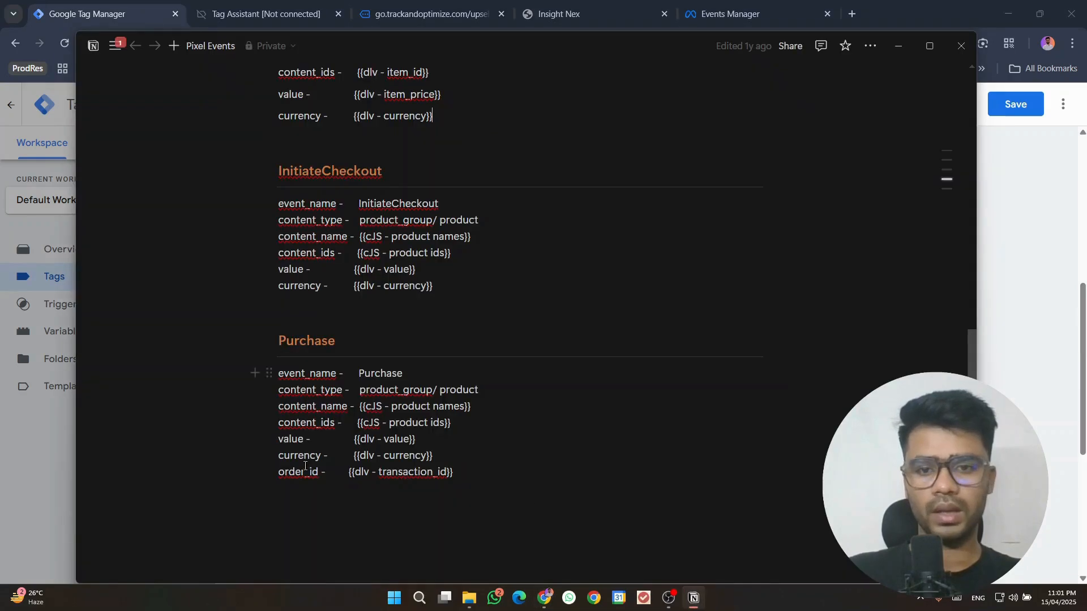
double_click(304, 471)
left_click(894, 46)
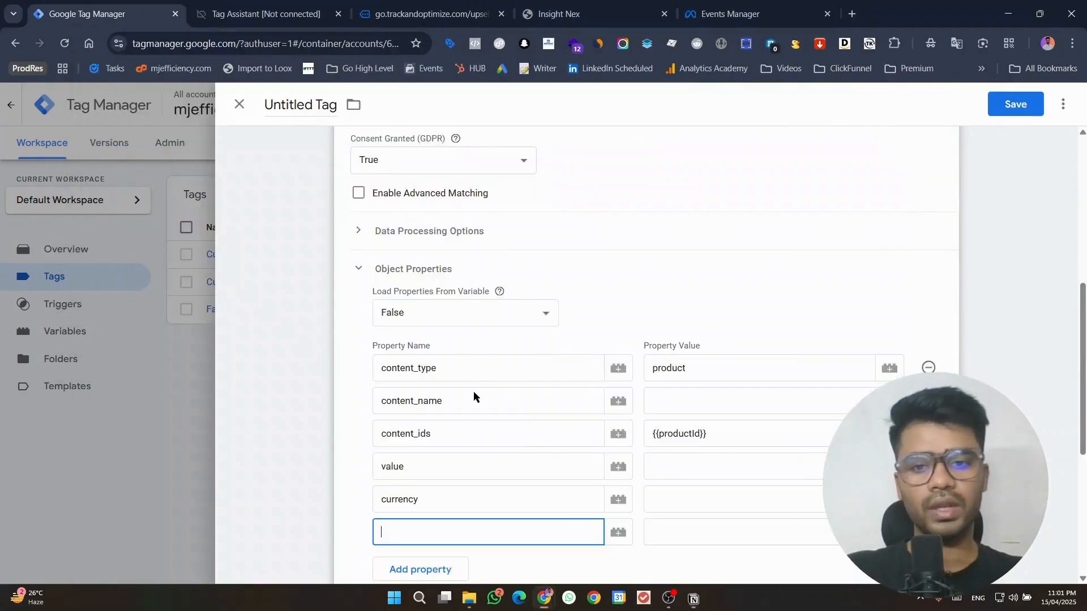
key("ctrl+v")
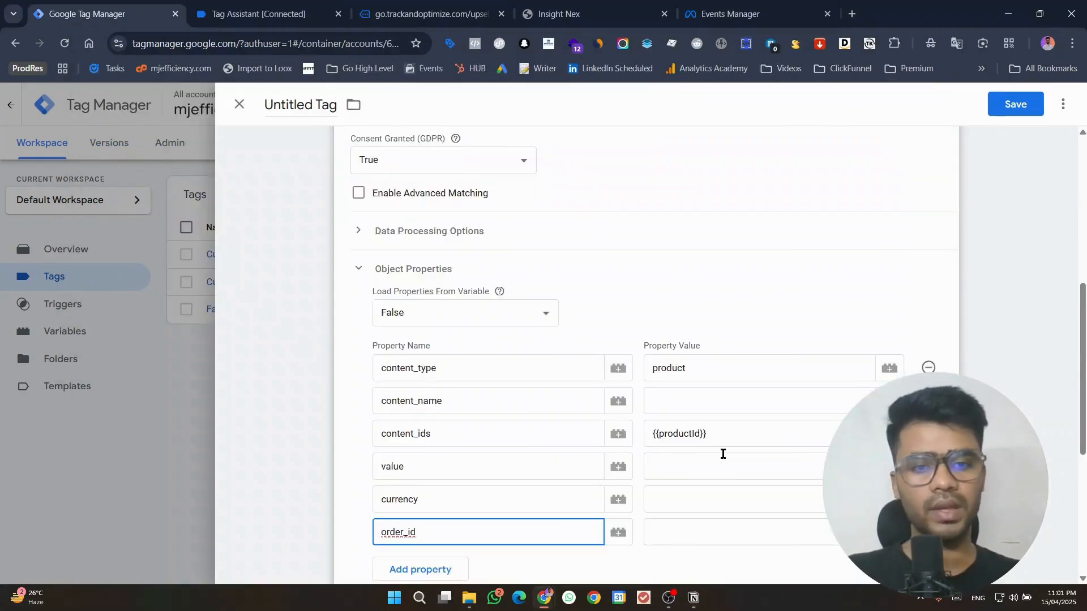
Step: Start another new variable for the empty content_name value, using the Data Layer Variable type
left_click(783, 406)
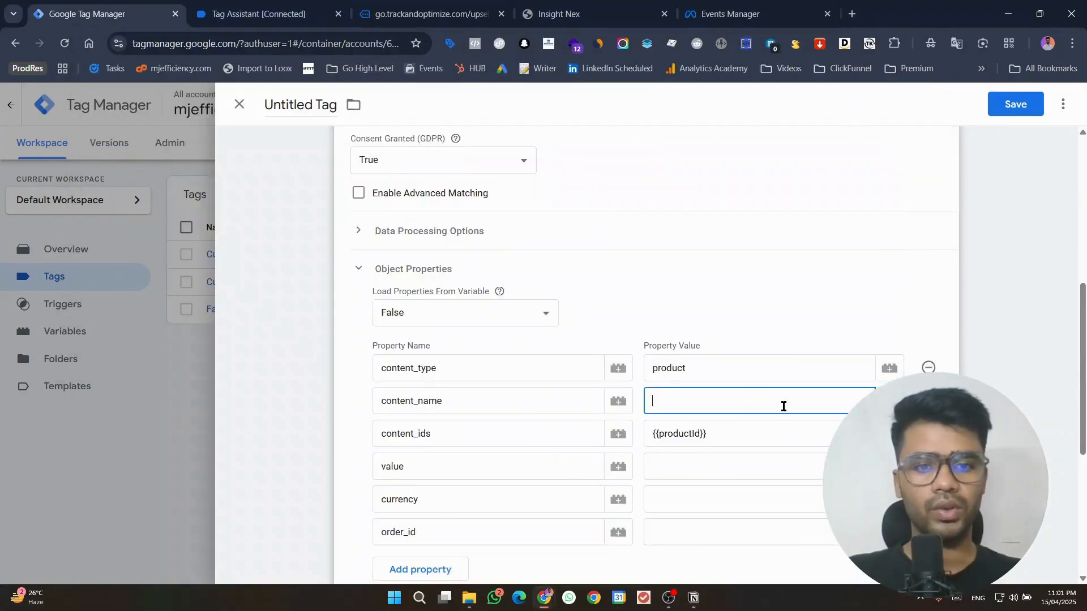
left_click(889, 401)
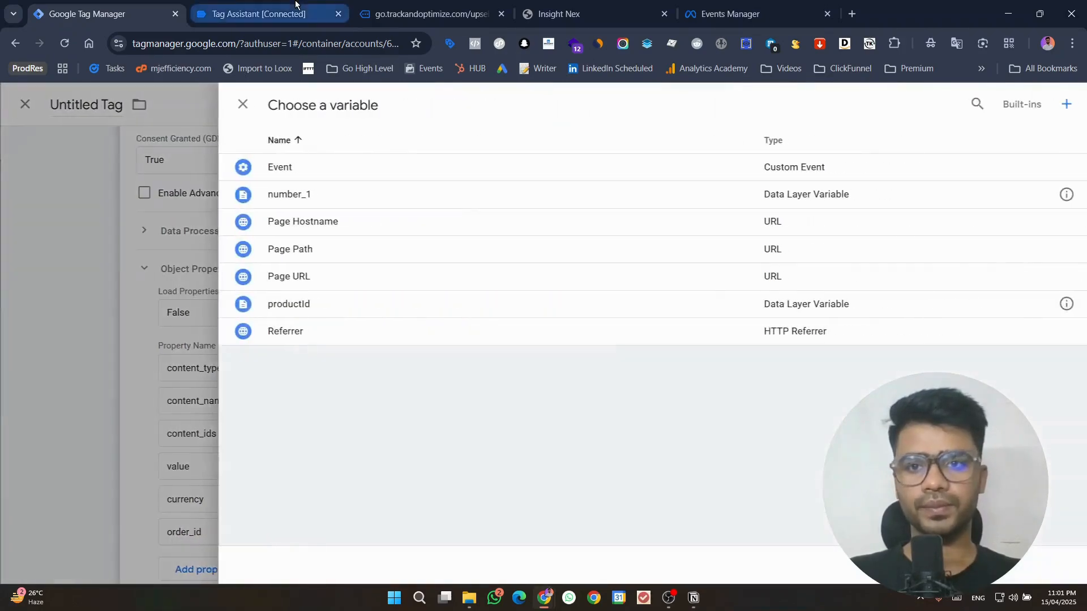
left_click(1064, 109)
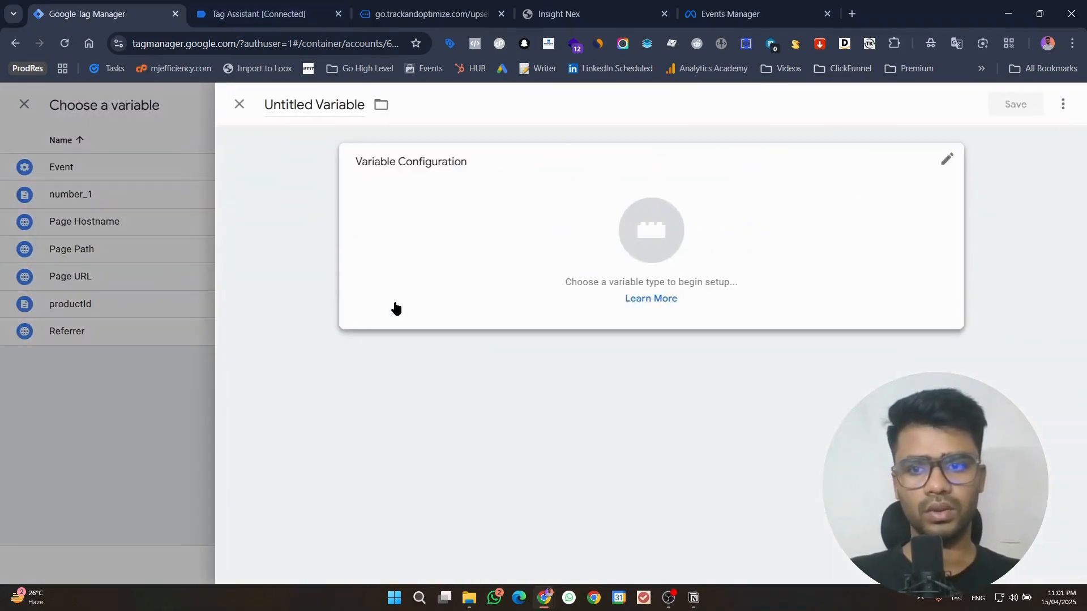
left_click(473, 229)
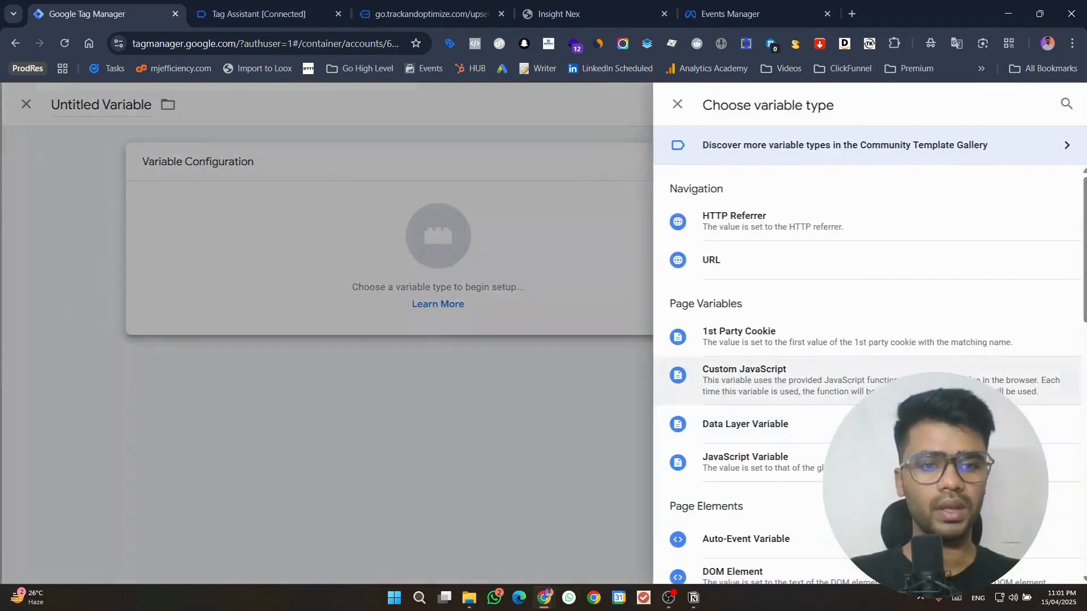
left_click(757, 426)
Step: Set the data layer variable name to products.0.productName, reusing the copied prefix and the productName key from Tag Assistant
key("super+v")
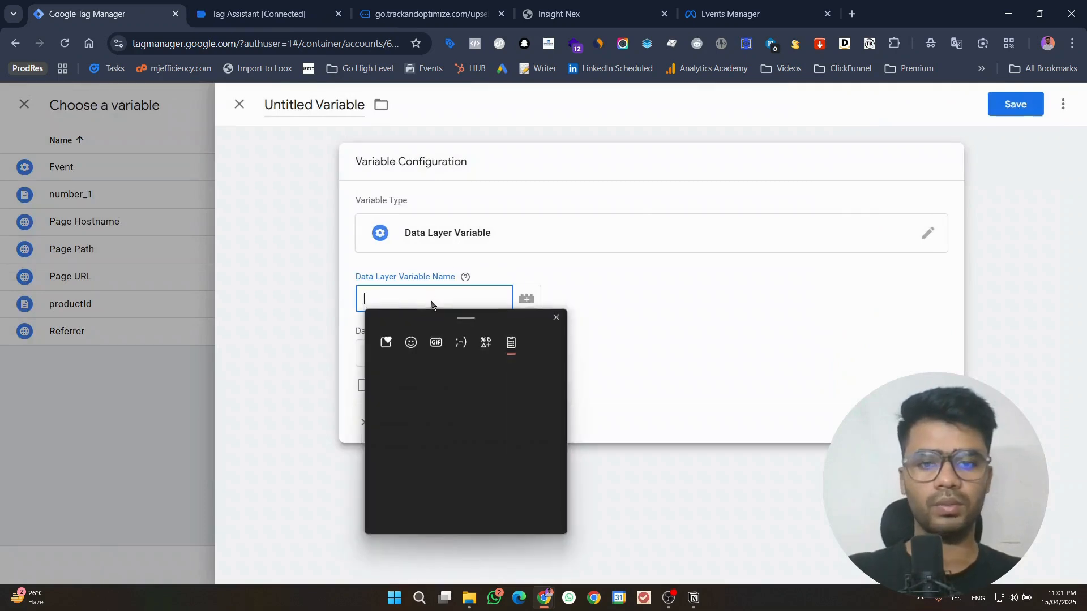
scroll(453, 483, "down", 3)
scroll(453, 482, "down", 4)
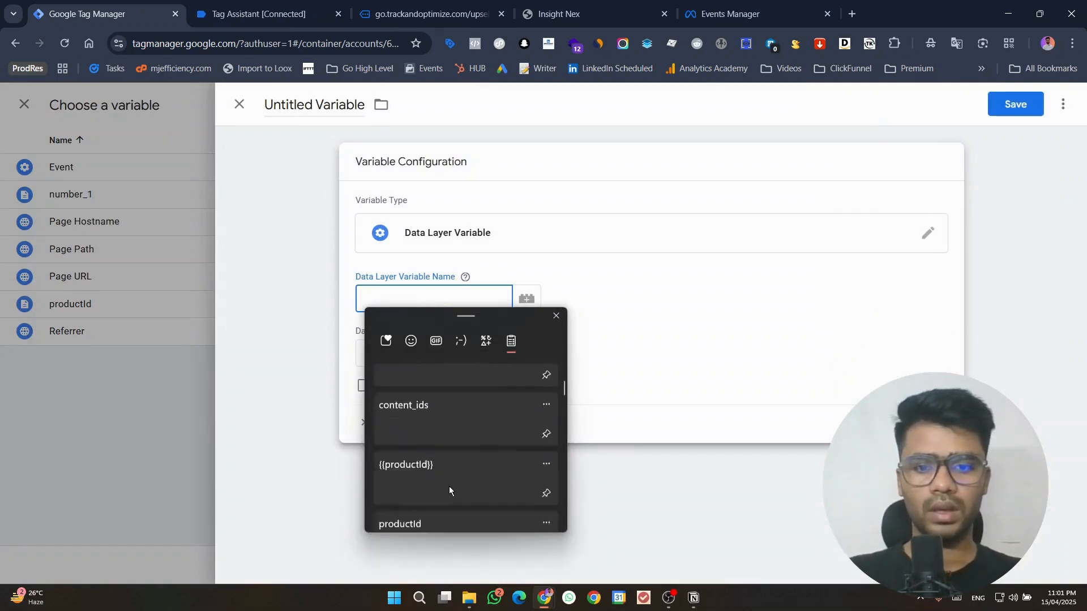
left_click(438, 472)
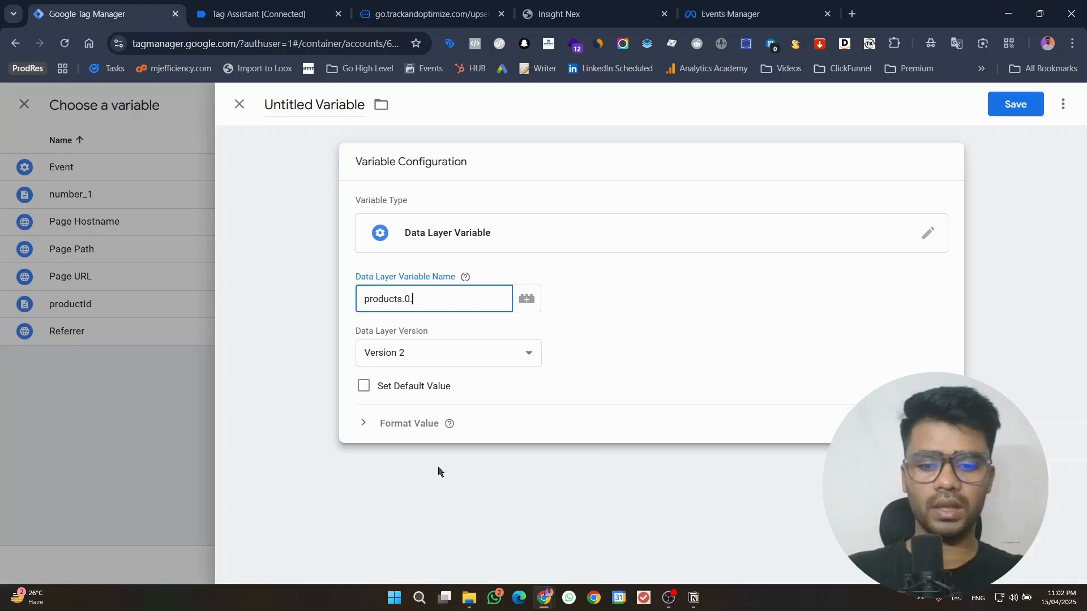
left_click(258, 14)
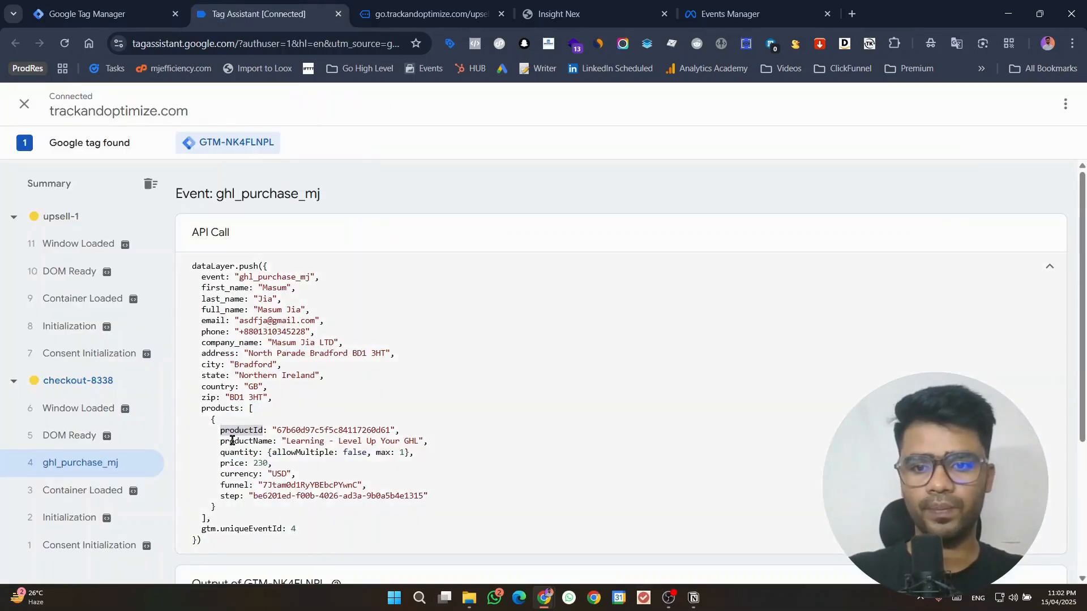
double_click(233, 441)
key("ctrl+c")
left_click(105, 13)
key("ctrl+v")
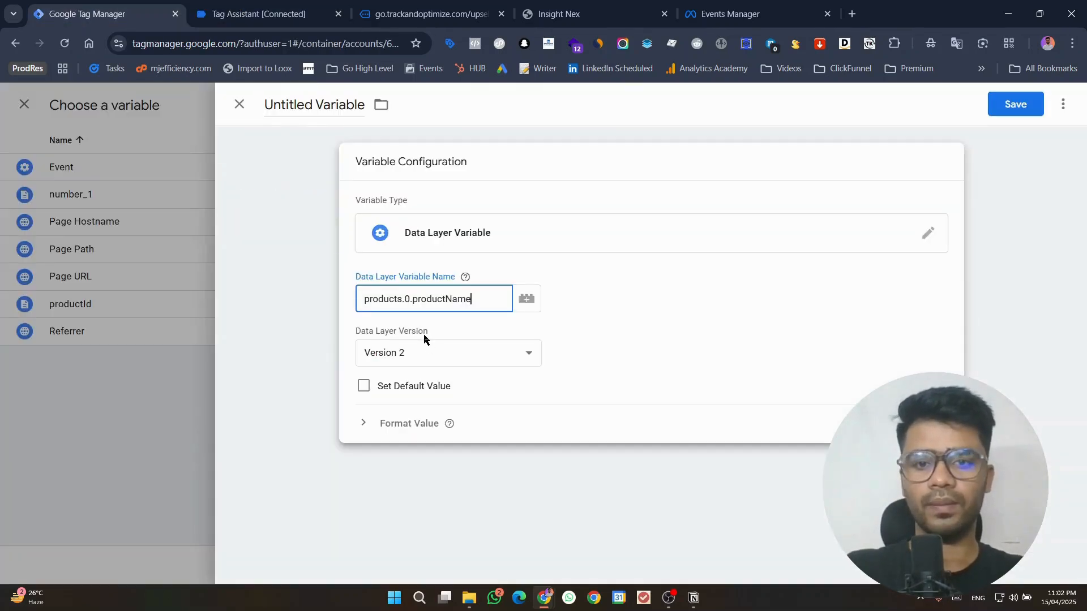
Step: Name the new variable productName and save it as the value of the content_name property
double_click(280, 104)
key("ctrl+a")
key("ctrl+v")
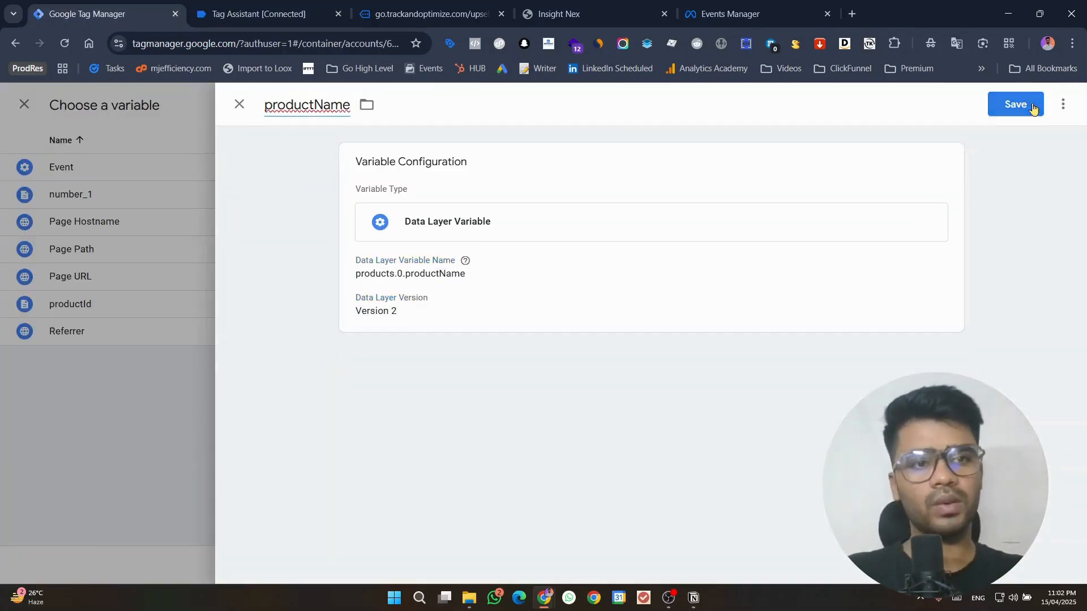
left_click(1025, 106)
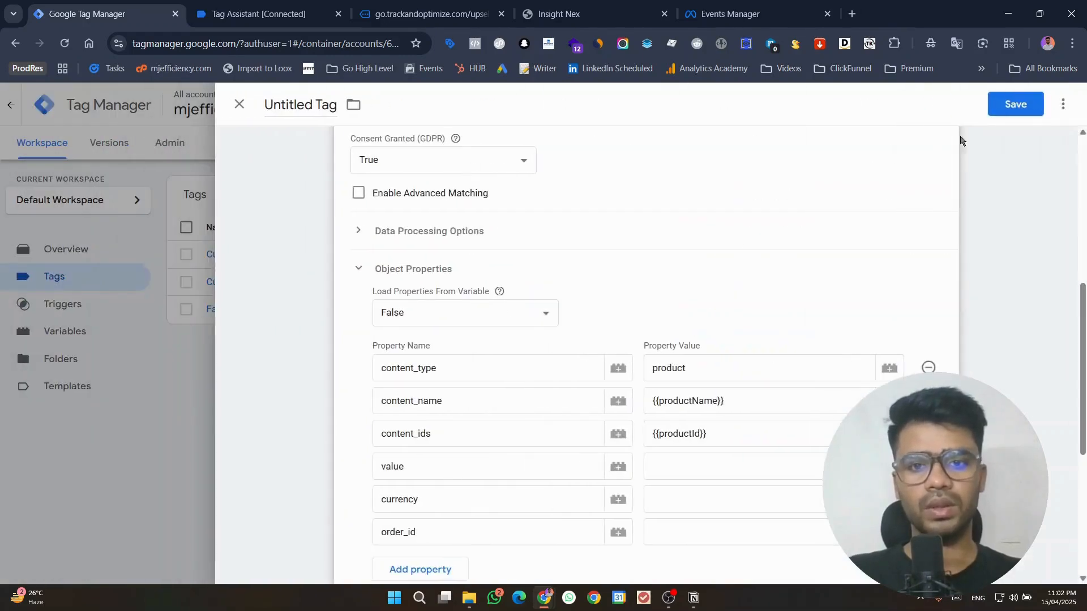
Step: Check the purchase event's product keys in Tag Assistant and make a copy of the productName variable for the empty value property
scroll(610, 409, "down", 1)
left_click(667, 393)
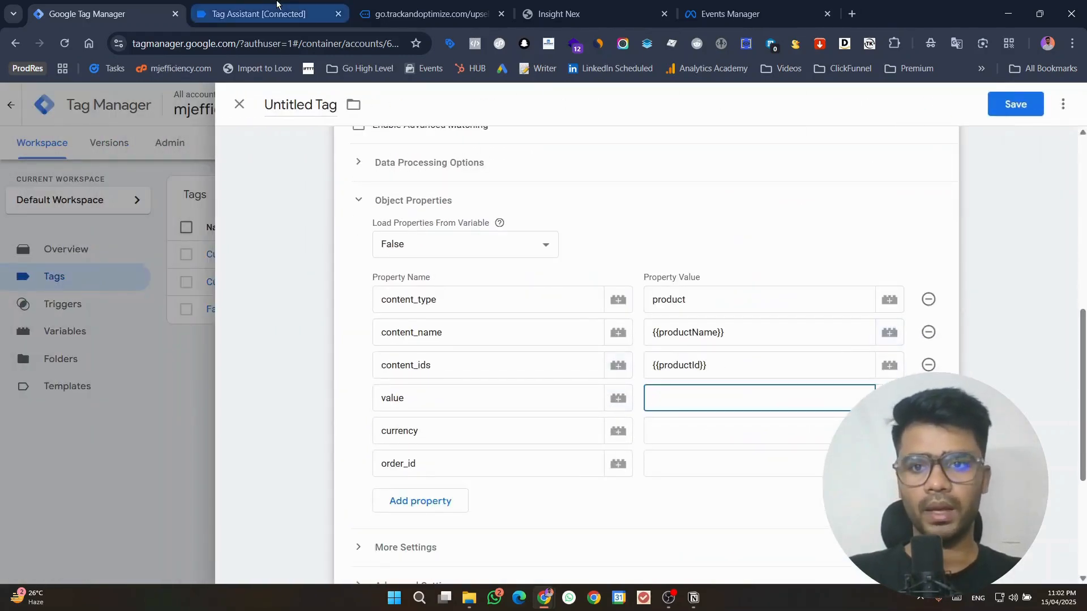
left_click(259, 13)
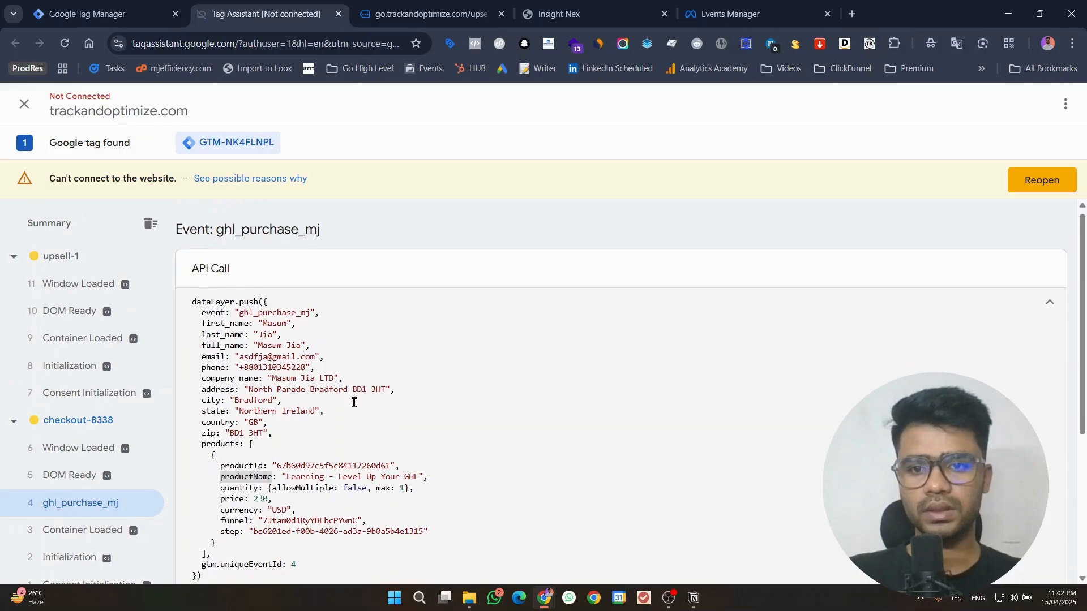
scroll(351, 421, "down", 4)
scroll(342, 436, "up", 2)
left_click(85, 14)
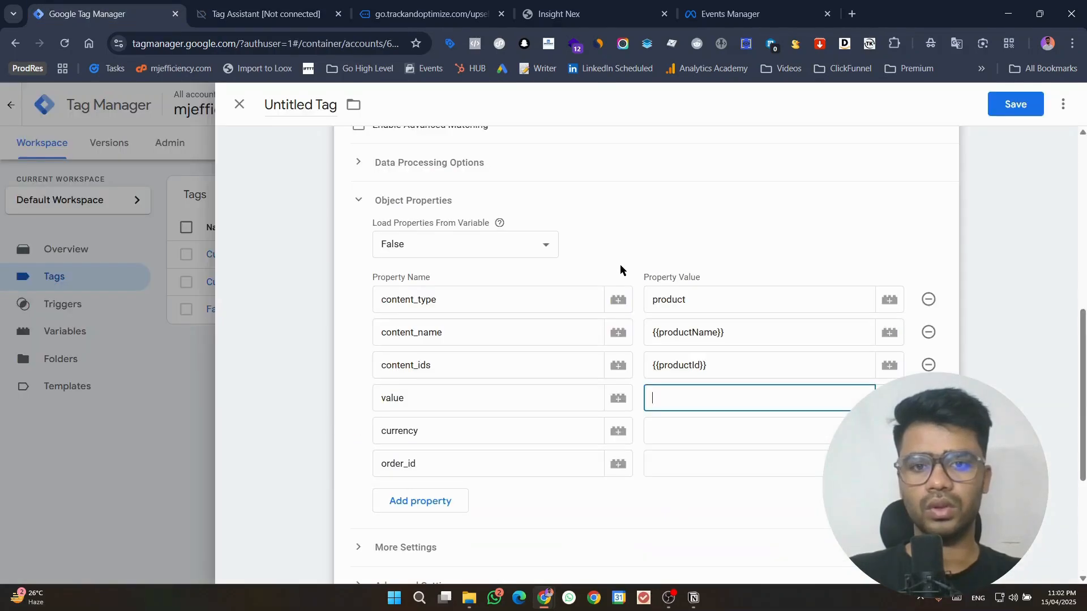
left_click(889, 398)
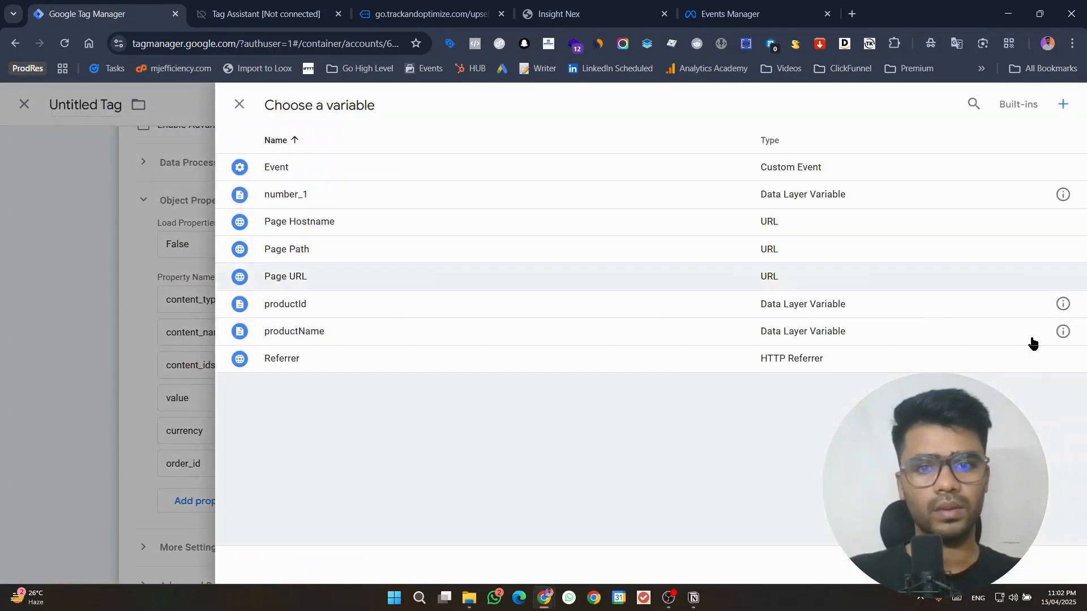
left_click(1062, 331)
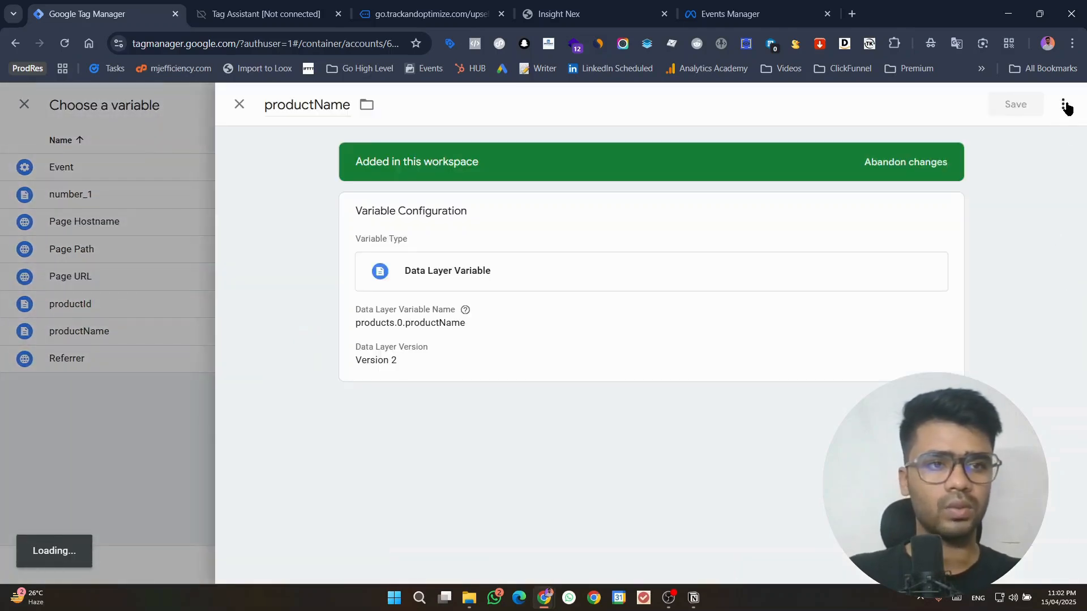
left_click(1063, 104)
left_click(1015, 136)
Step: Set the copied variable's data layer variable name to products.0.price, using the price key copied from Tag Assistant
left_click(246, 11)
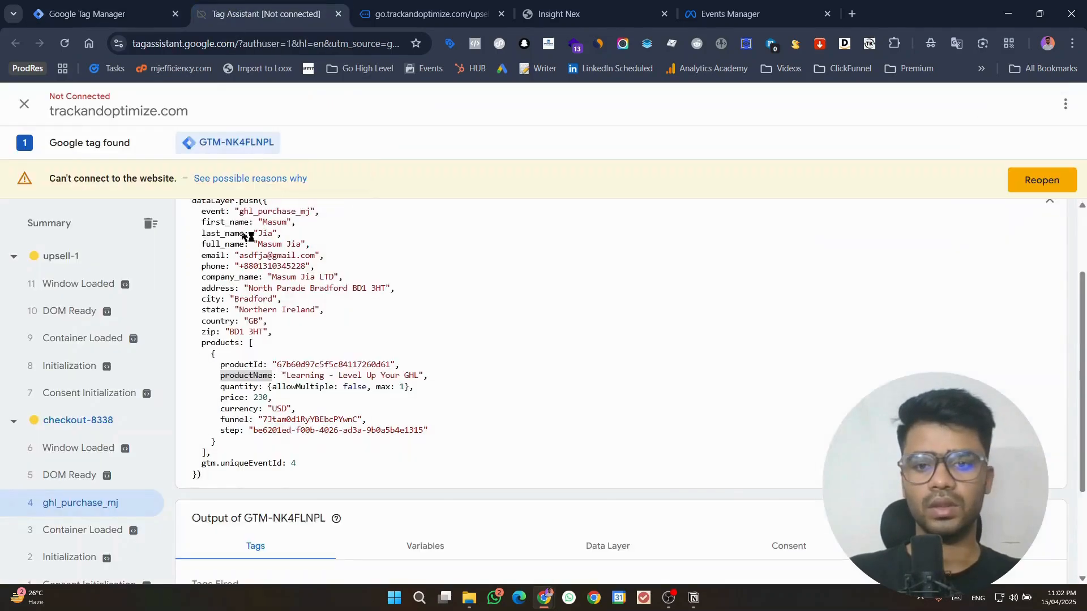
double_click(231, 395)
left_click(102, 13)
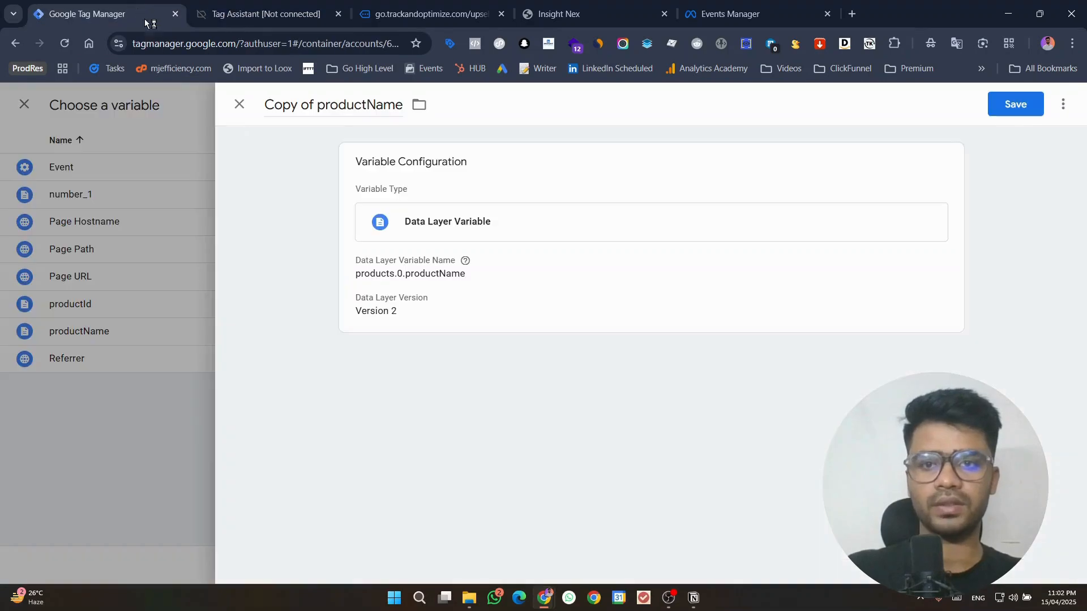
mouse_move(469, 257)
left_click(441, 290)
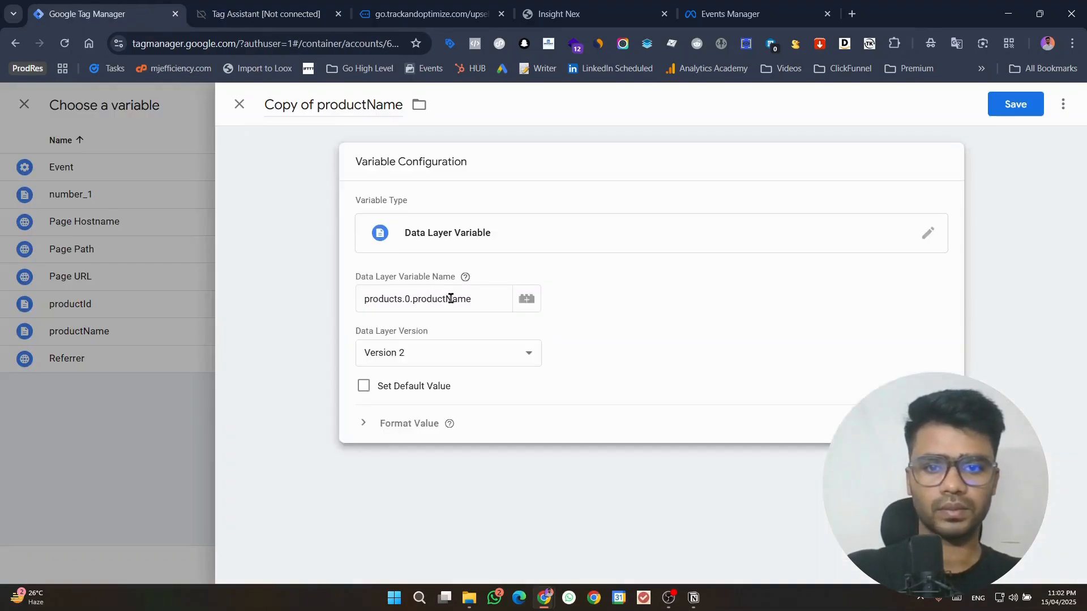
double_click(451, 299)
key("ctrl+v")
Step: Rename the copied variable as price and save it
double_click(310, 104)
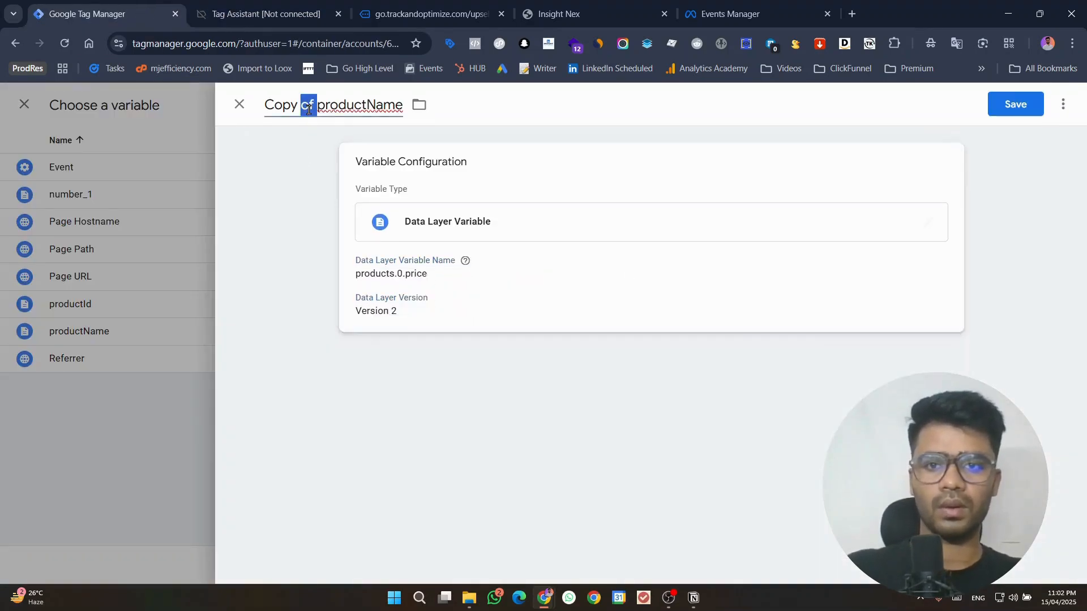
key("ctrl+a")
key("ctrl+v")
left_click(1012, 105)
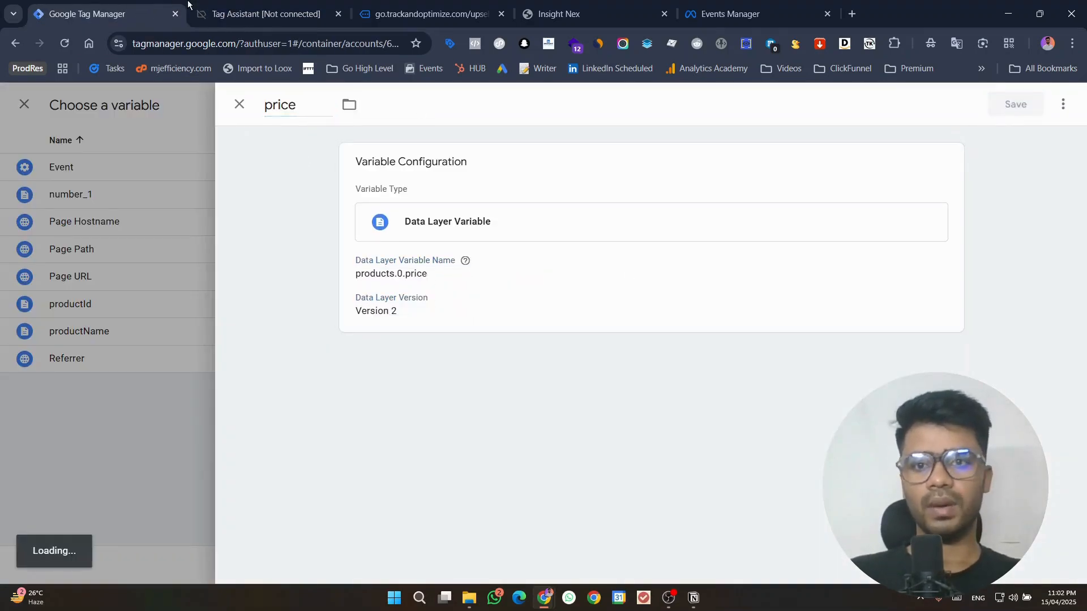
Step: Copy the currency key from the purchase event in Tag Assistant and assign the price variable to the value property
left_click(266, 13)
left_click(241, 412)
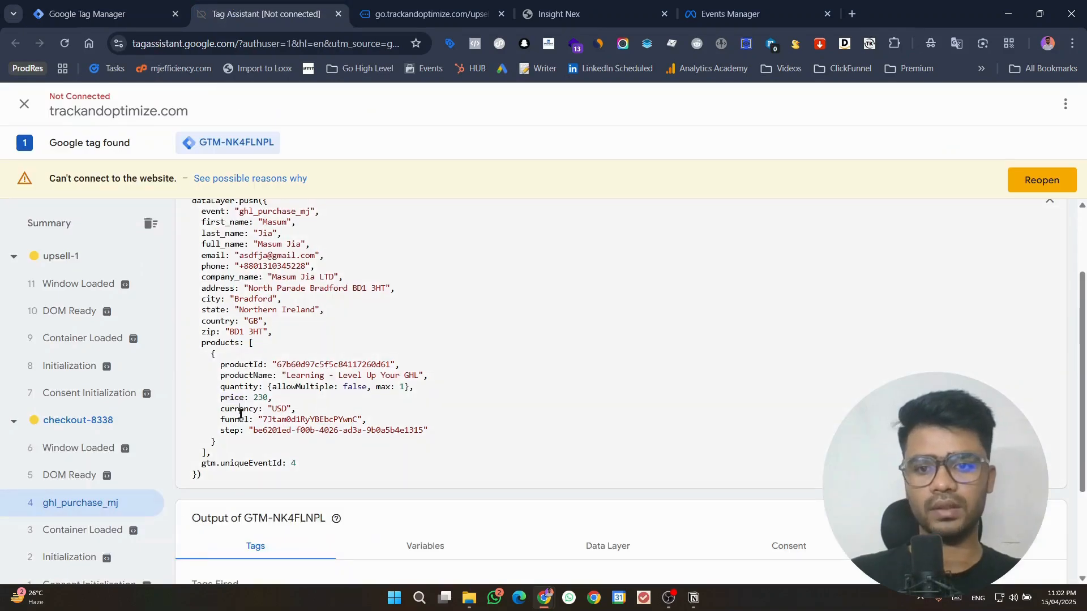
double_click(241, 408)
left_click(108, 14)
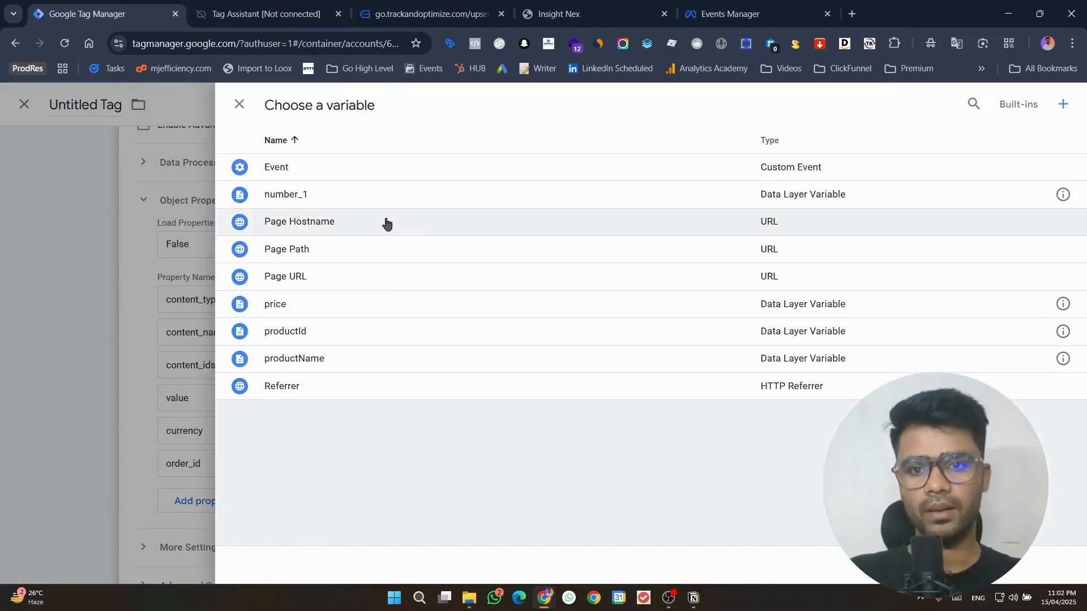
key("Escape")
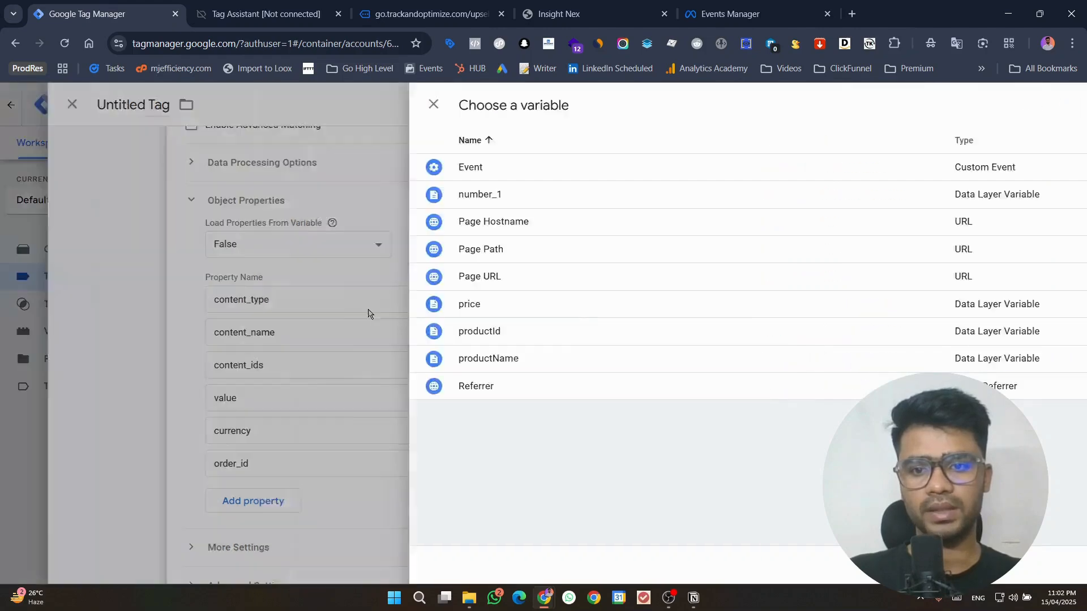
Step: Make a copy of the price variable for the empty currency property value
left_click(738, 436)
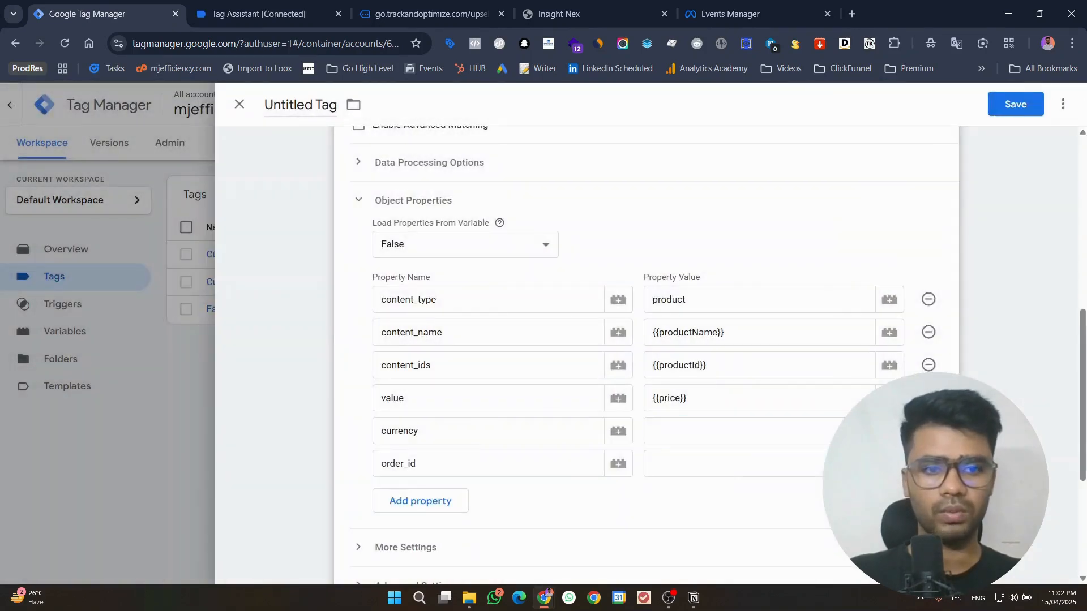
left_click(889, 431)
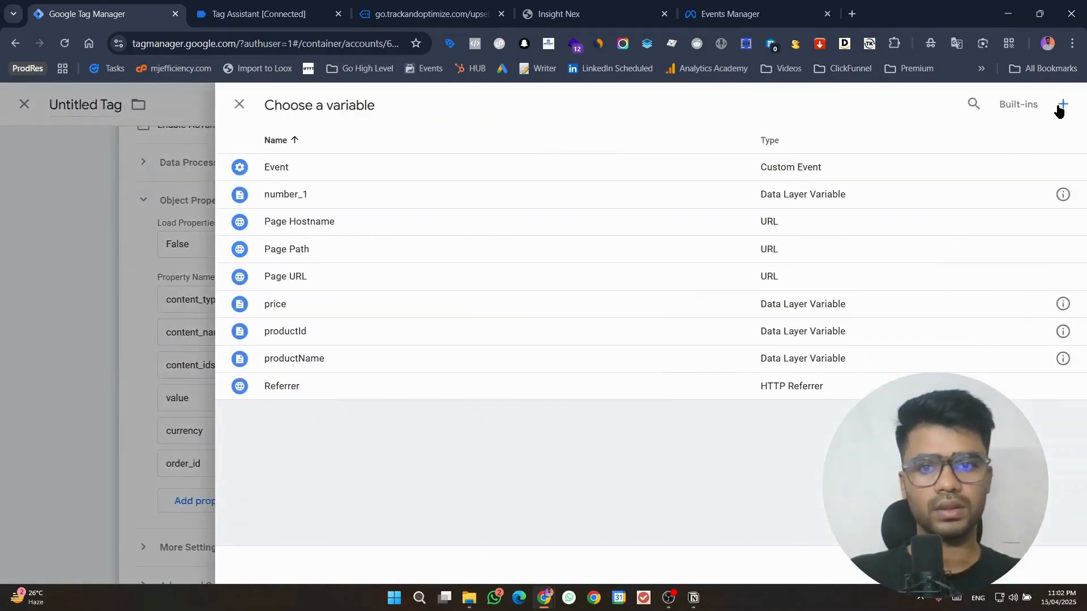
left_click(1061, 309)
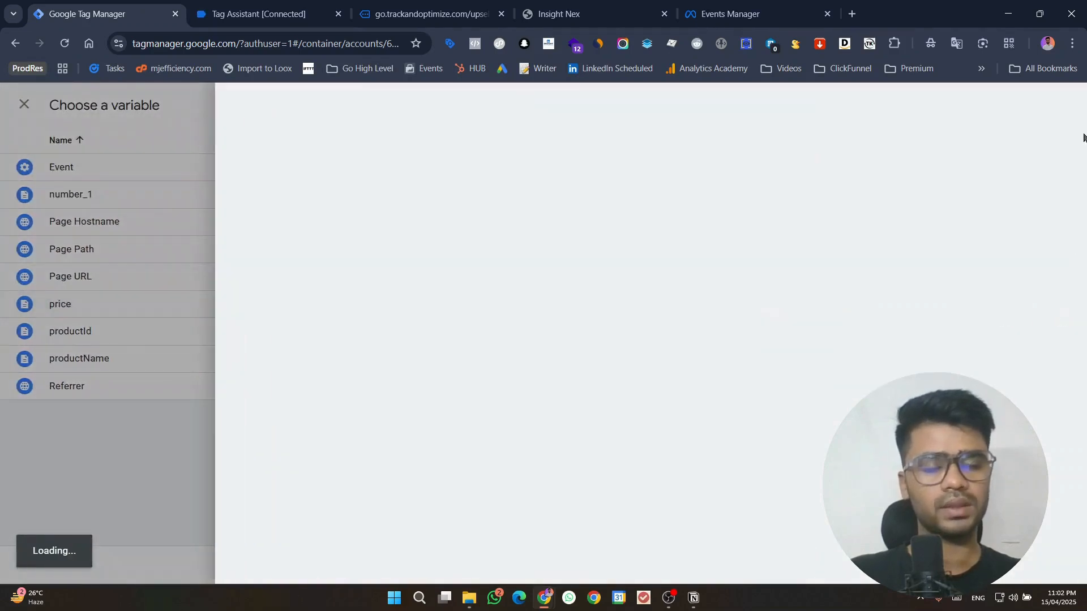
left_click(1063, 104)
left_click(1032, 136)
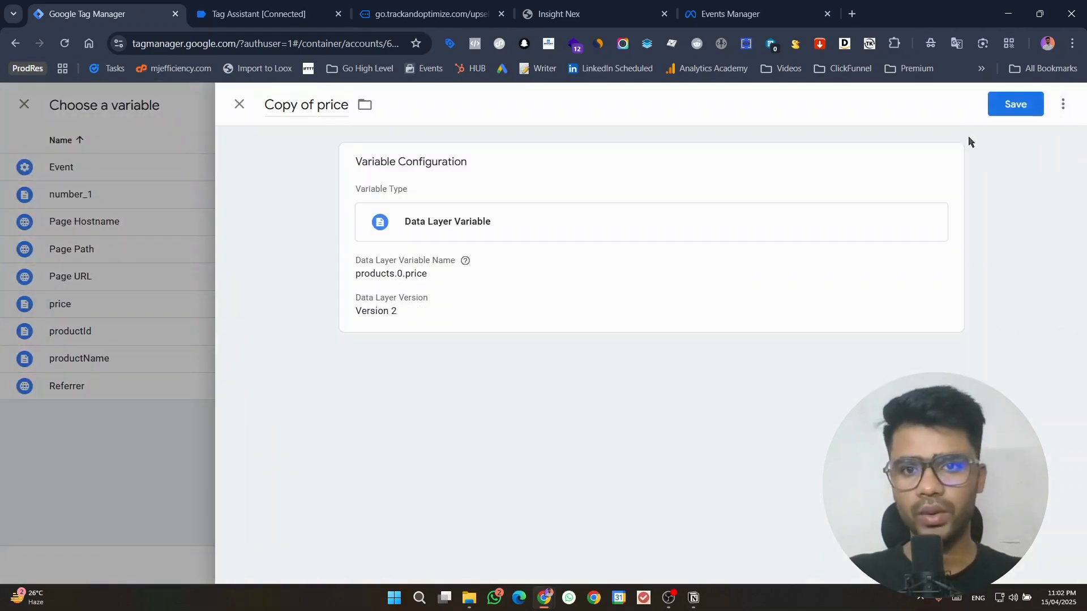
Step: Rename the copied variable as currency, set its data layer variable name to products.0.currency, and save it
triple_click(326, 105)
type("currency")
left_click(526, 274)
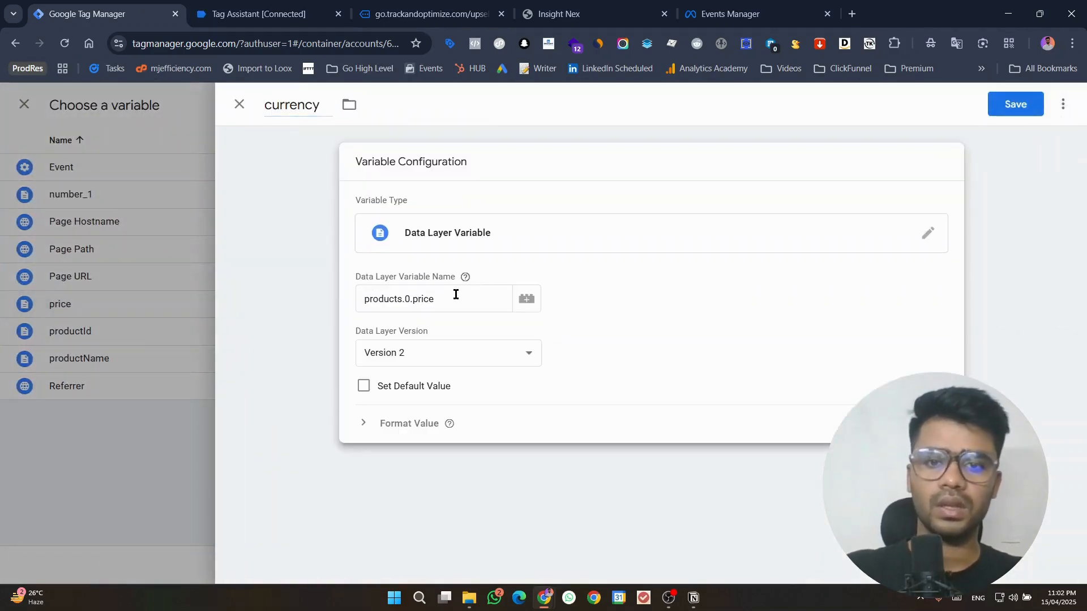
double_click(460, 294)
type("currency")
left_click(1024, 106)
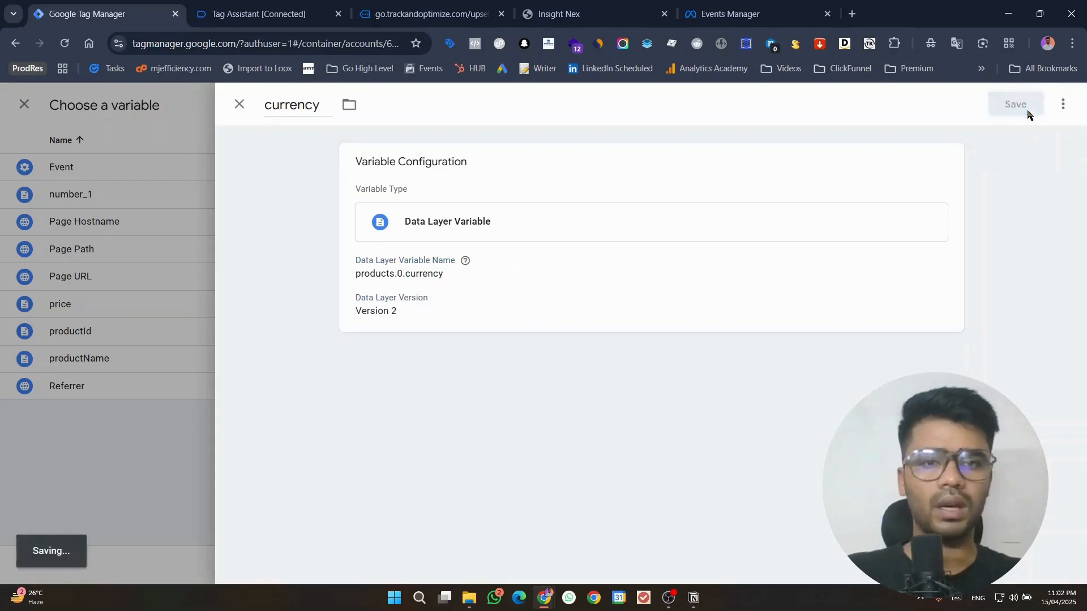
Step: Assign the currency variable to the currency property and remove the order_id property row
left_click(314, 7)
scroll(611, 328, "up", 2)
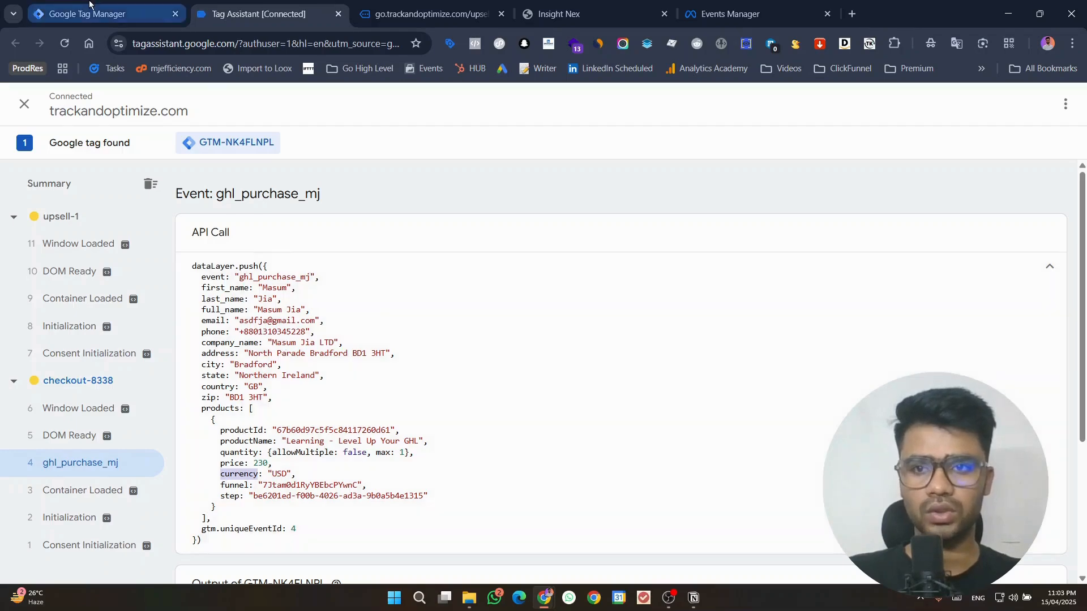
left_click(105, 13)
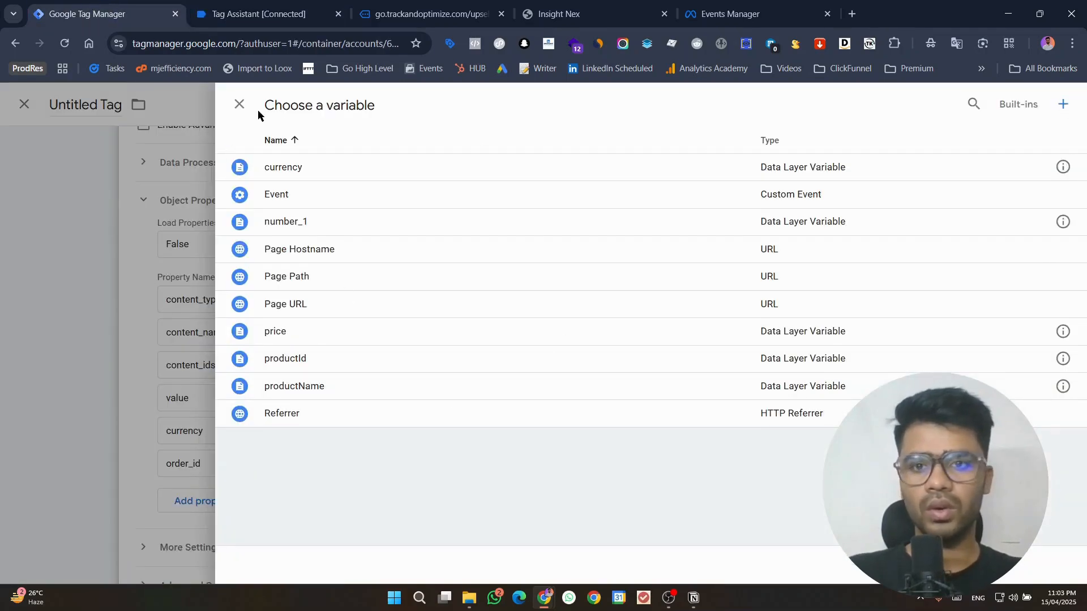
left_click(376, 173)
left_click(928, 464)
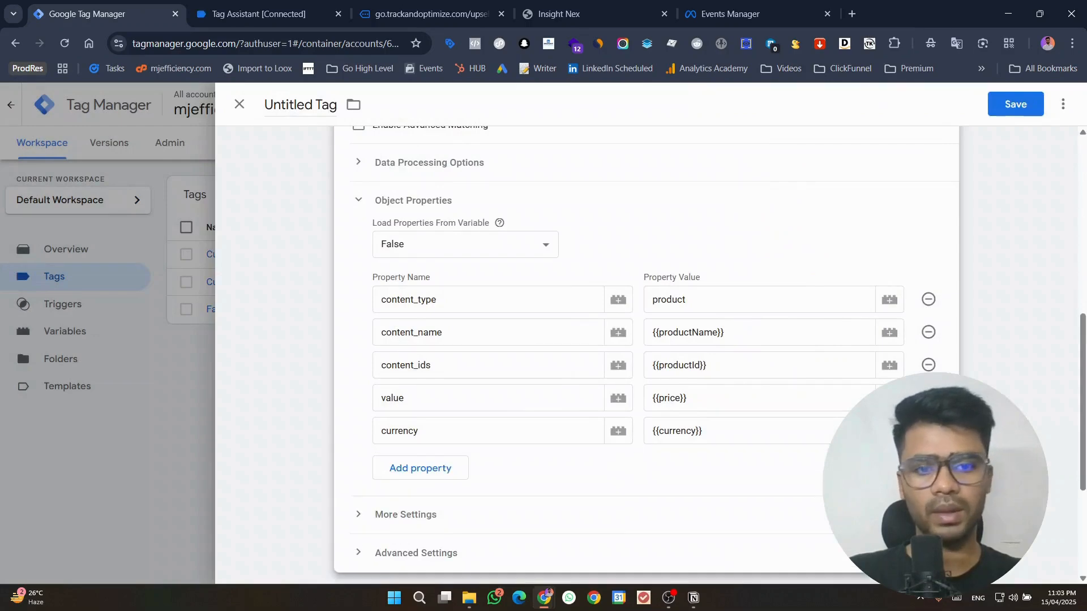
Step: Add the ghl_purchase_mj custom event as the tag's firing trigger
scroll(931, 352, "down", 4)
left_click(723, 473)
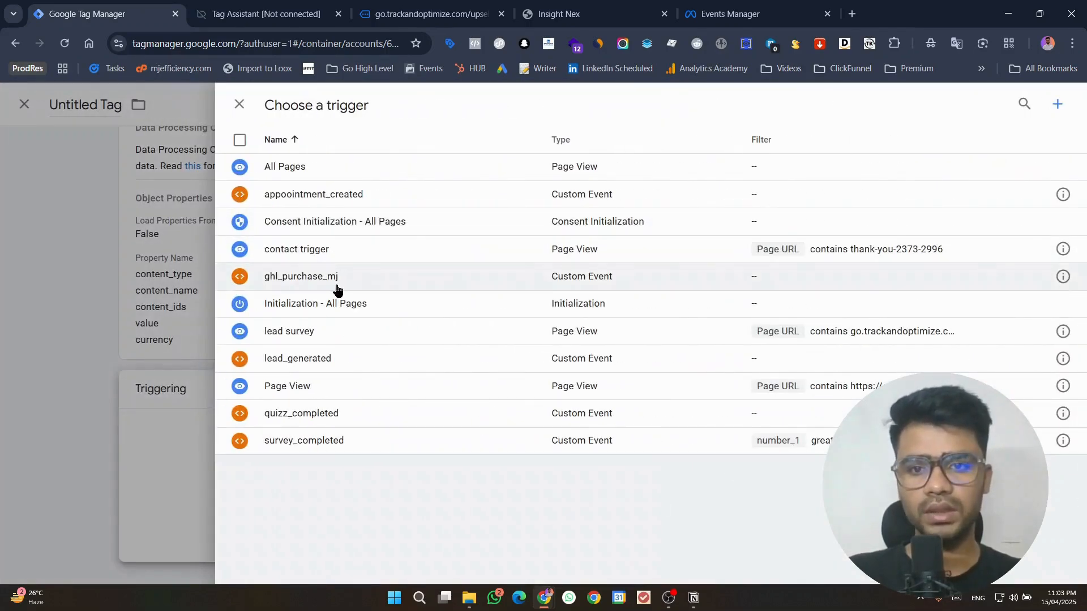
left_click(335, 286)
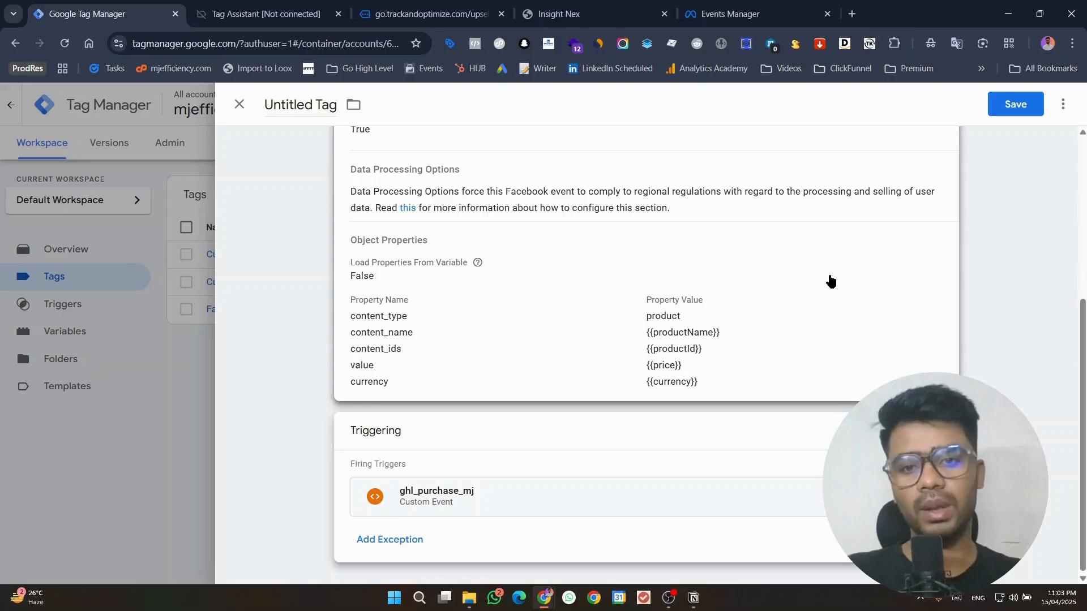
Step: Save the Purchase tag under the suggested name Facebook Pixel 1
scroll(1068, 492, "up", 4)
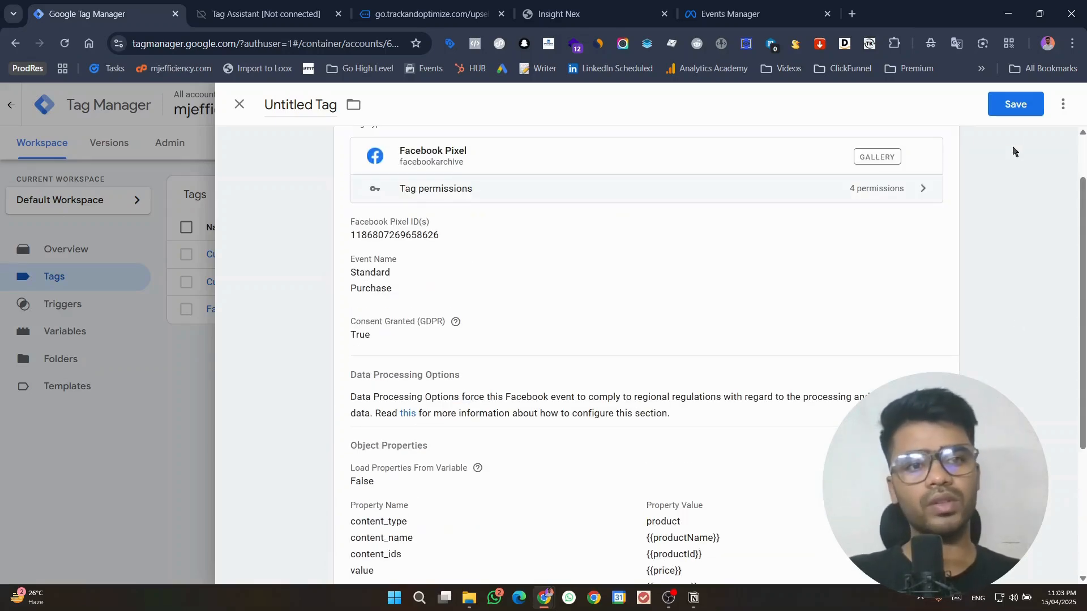
left_click(1014, 113)
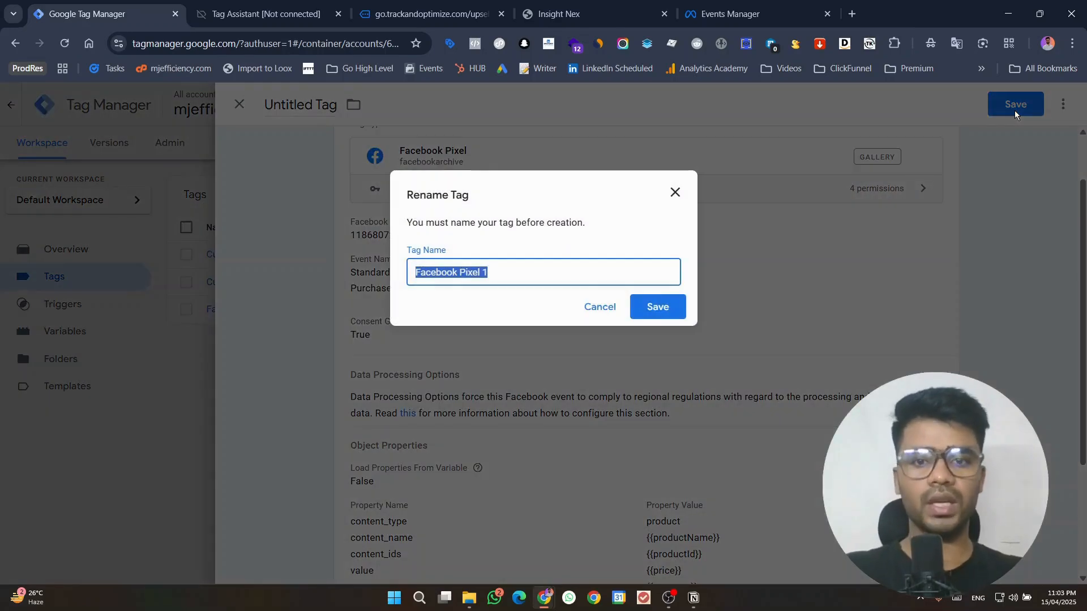
key("Return")
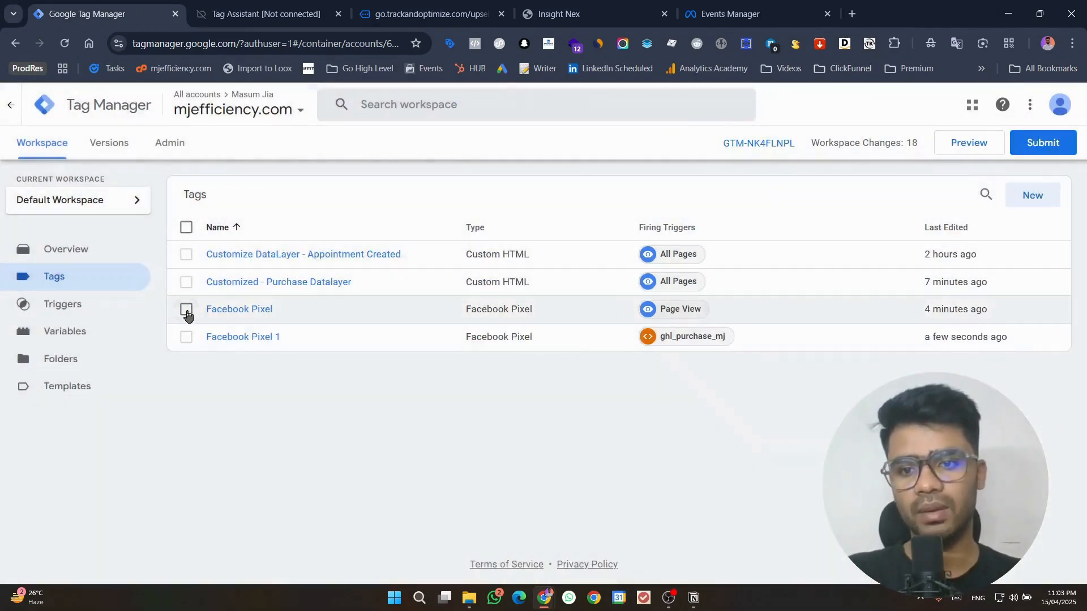
Step: Pause the Facebook Pixel tag that fires on Page View and connect a preview session to the checkout page
left_click(187, 315)
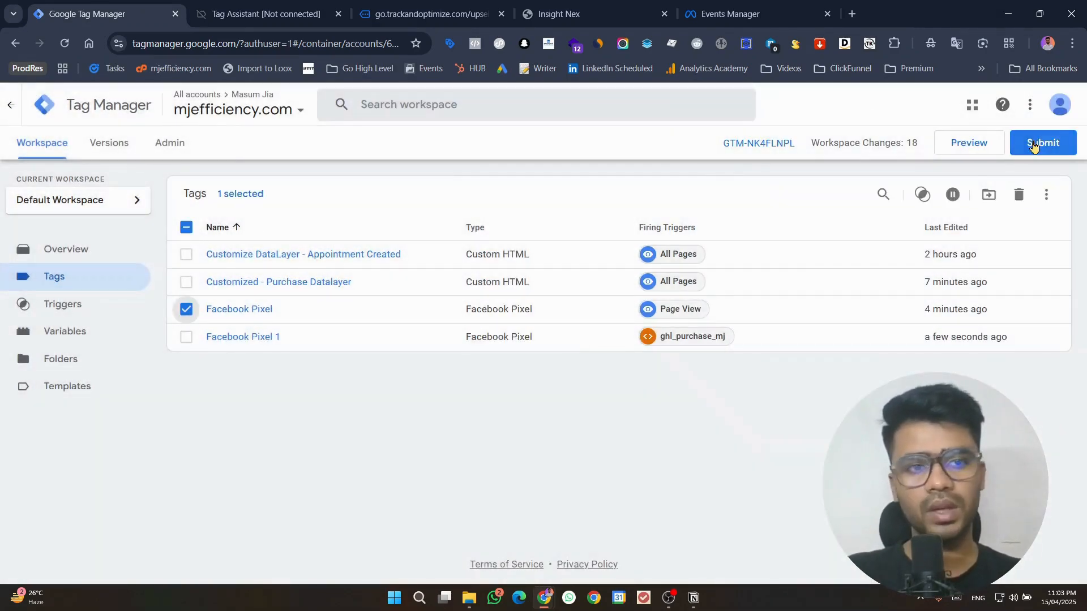
left_click(951, 197)
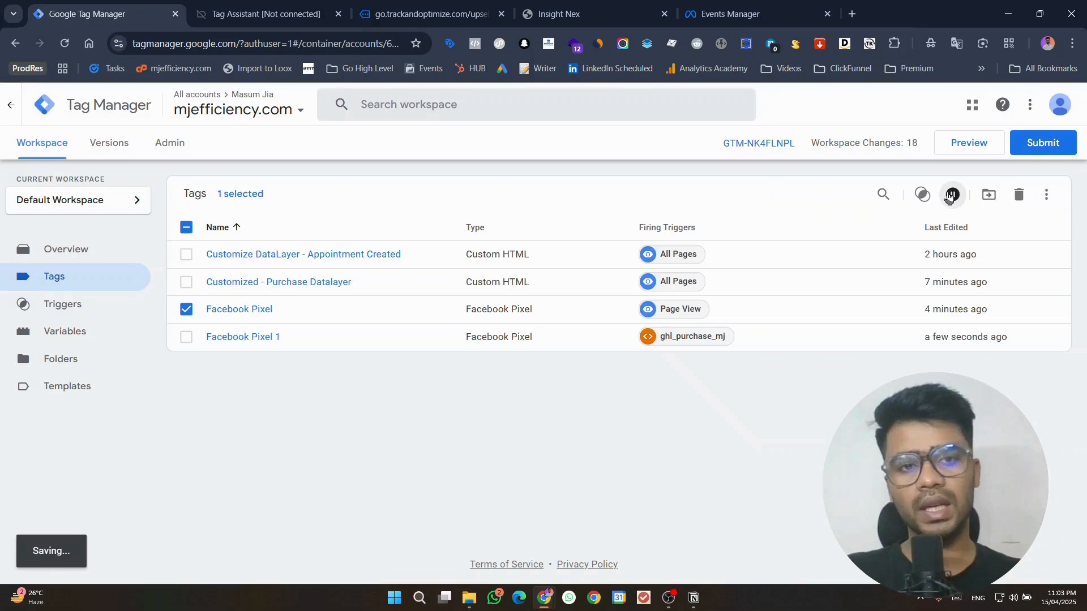
left_click(971, 151)
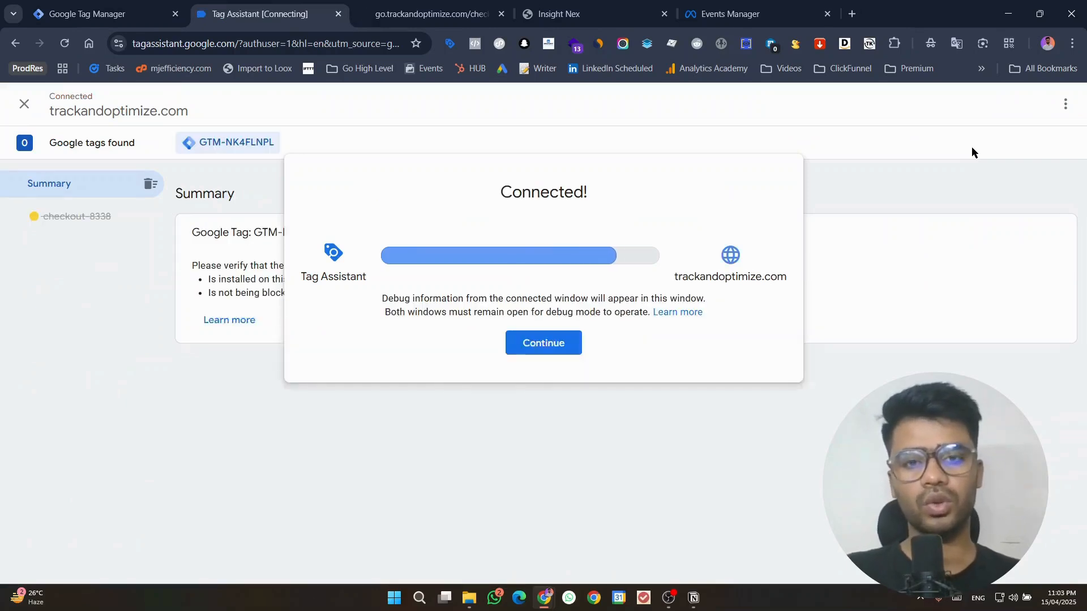
left_click(565, 352)
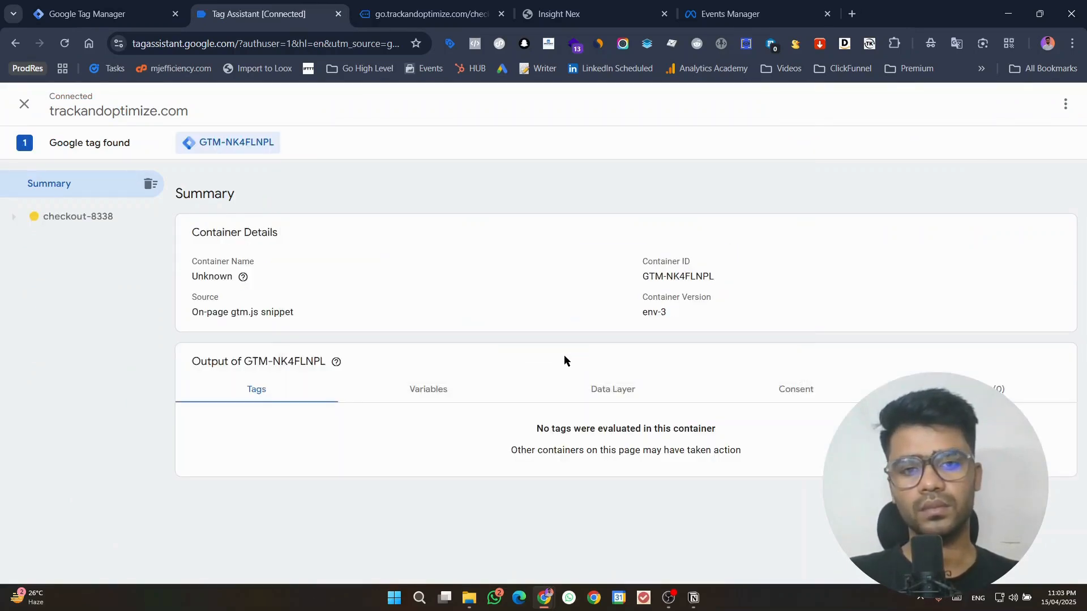
Step: Look over the prefilled checkout form in the preview page and return to Tag Assistant
left_click(386, 5)
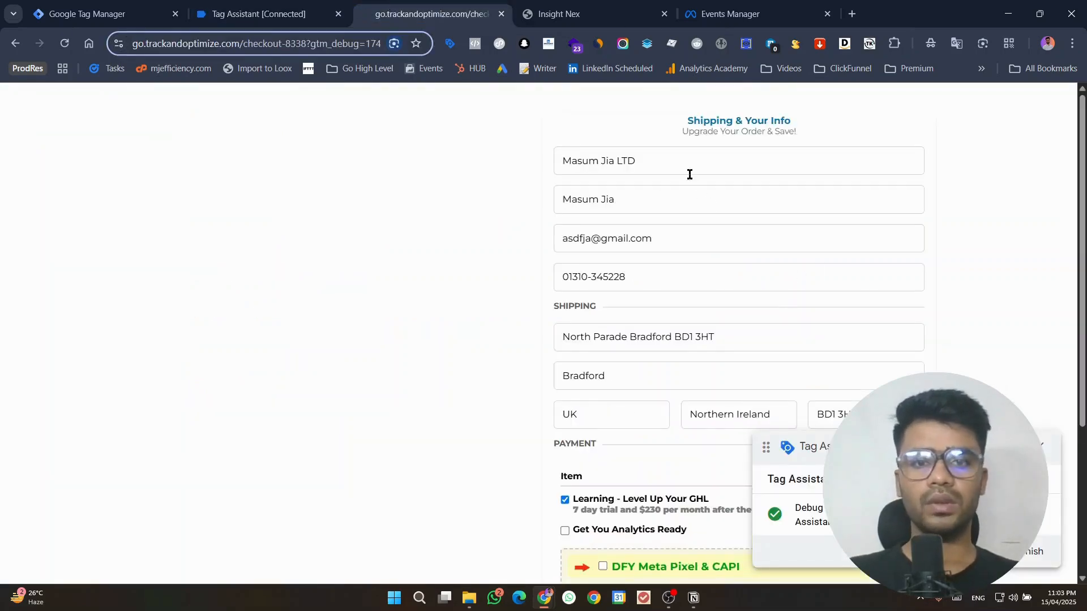
left_click(358, 203)
left_click(266, 13)
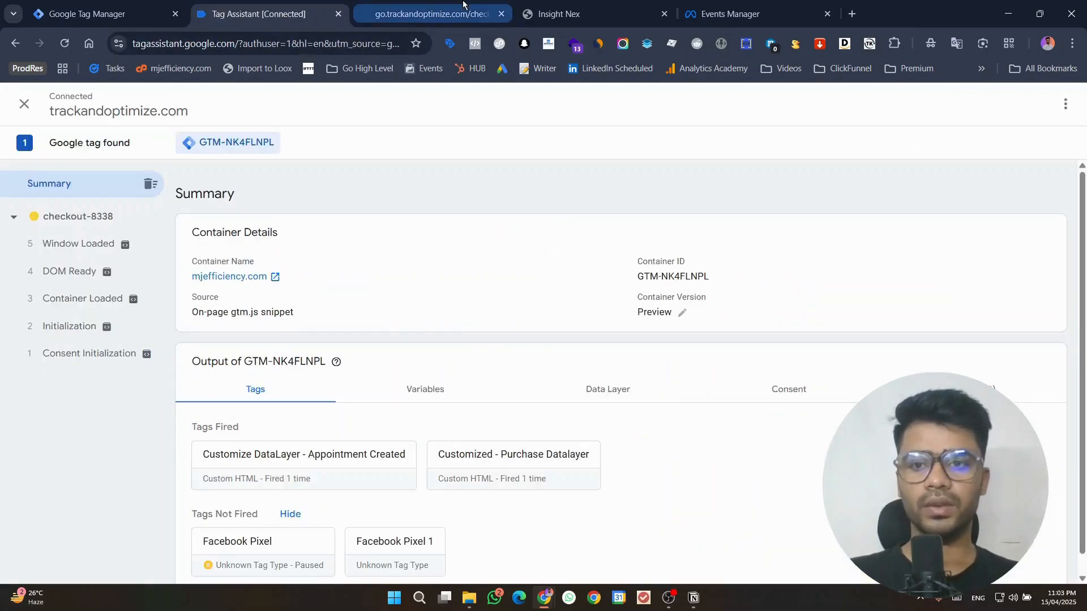
Step: On the checkout page, select the Get You Analytics Ready product and deselect Learning - Level Up Your GHL
left_click(463, 5)
scroll(799, 294, "down", 5)
scroll(800, 297, "up", 3)
scroll(781, 283, "down", 5)
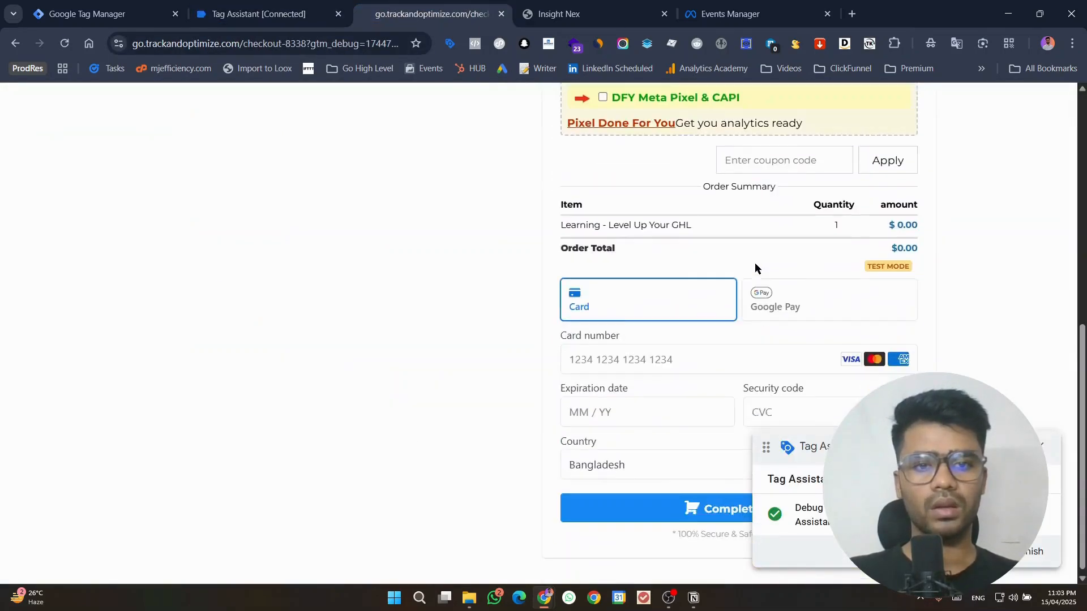
scroll(755, 267, "up", 3)
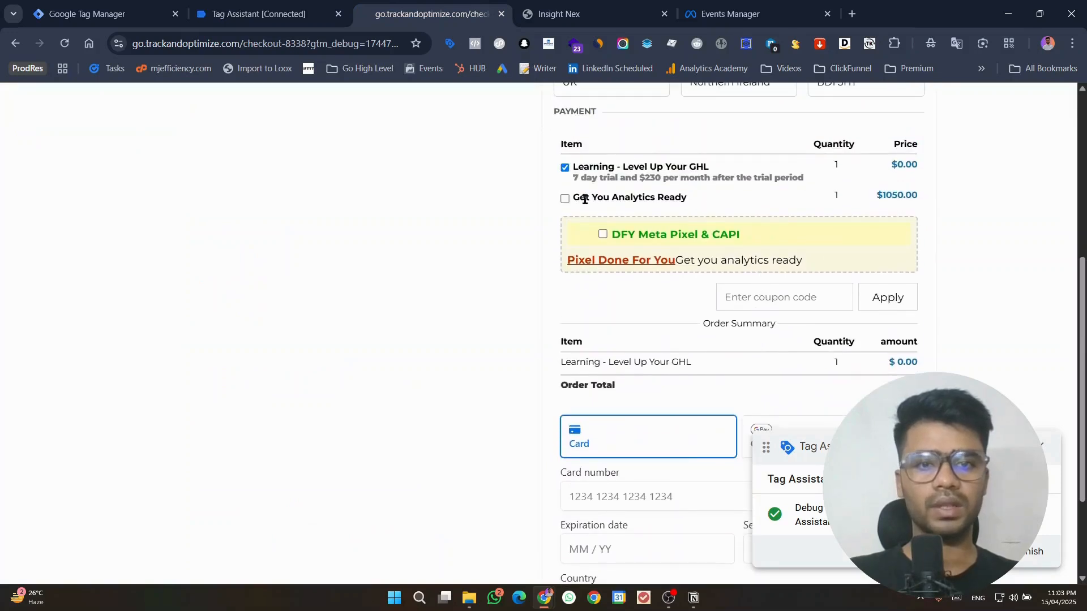
left_click(565, 198)
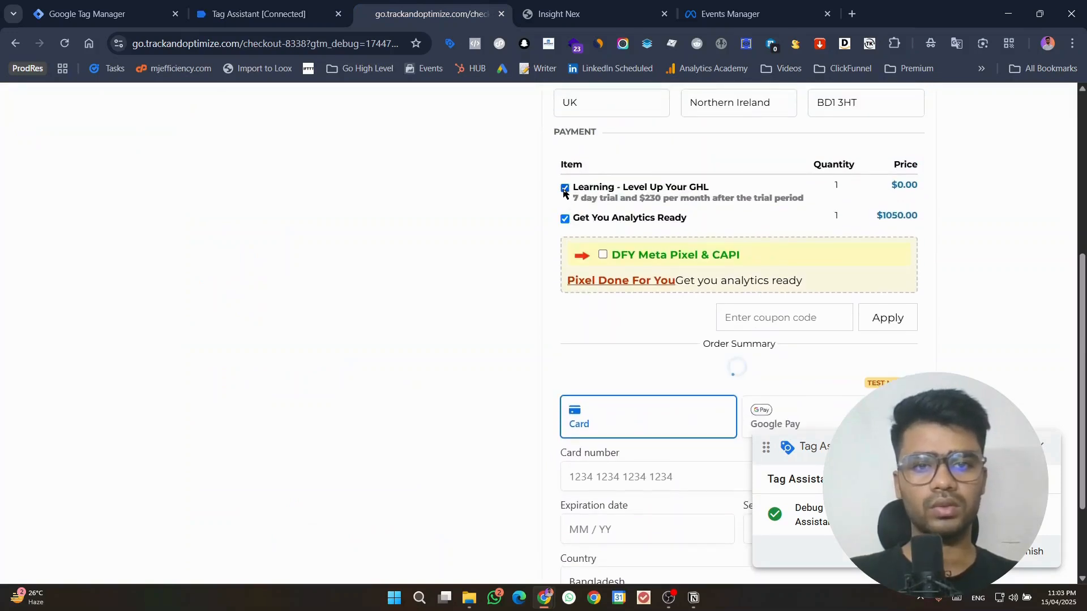
left_click(564, 190)
Step: Fill in the test card's number, expiration date and security code in the checkout's payment section
scroll(801, 294, "down", 4)
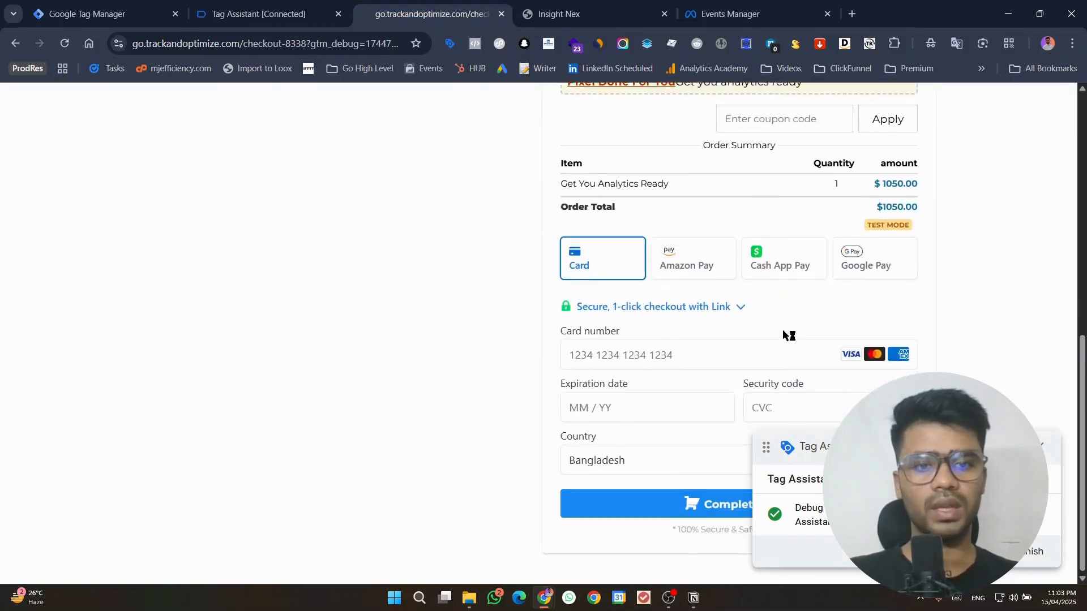
left_click(601, 348)
key("Down")
key("Return")
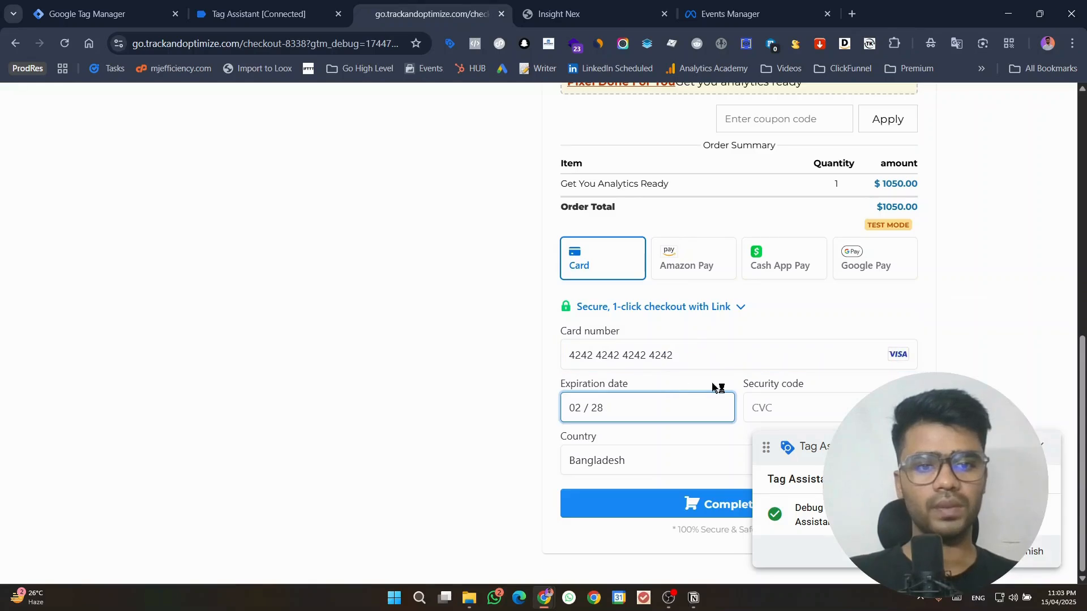
left_click(771, 405)
type("123")
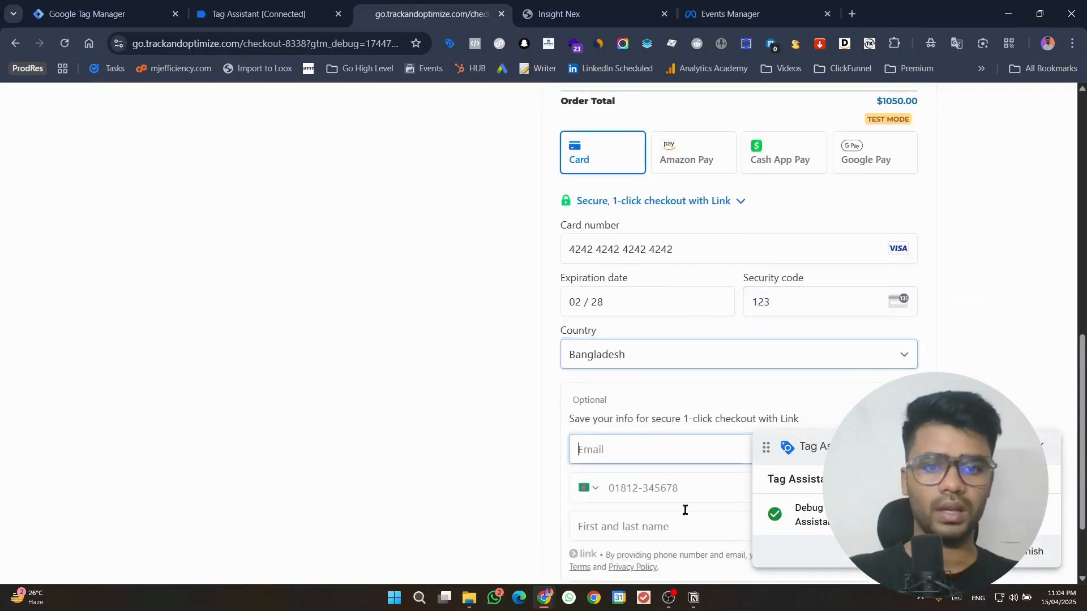
Step: Move the Tag Assistant badge off the checkout form and submit the order
scroll(555, 389, "down", 2)
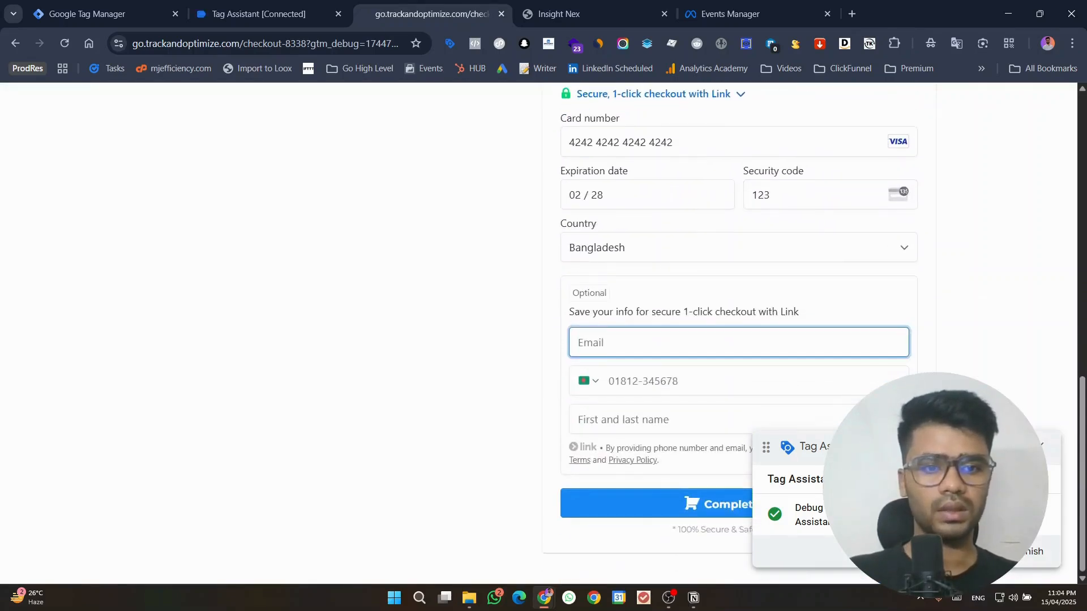
left_click_drag(859, 439, 318, 355)
left_click(703, 502)
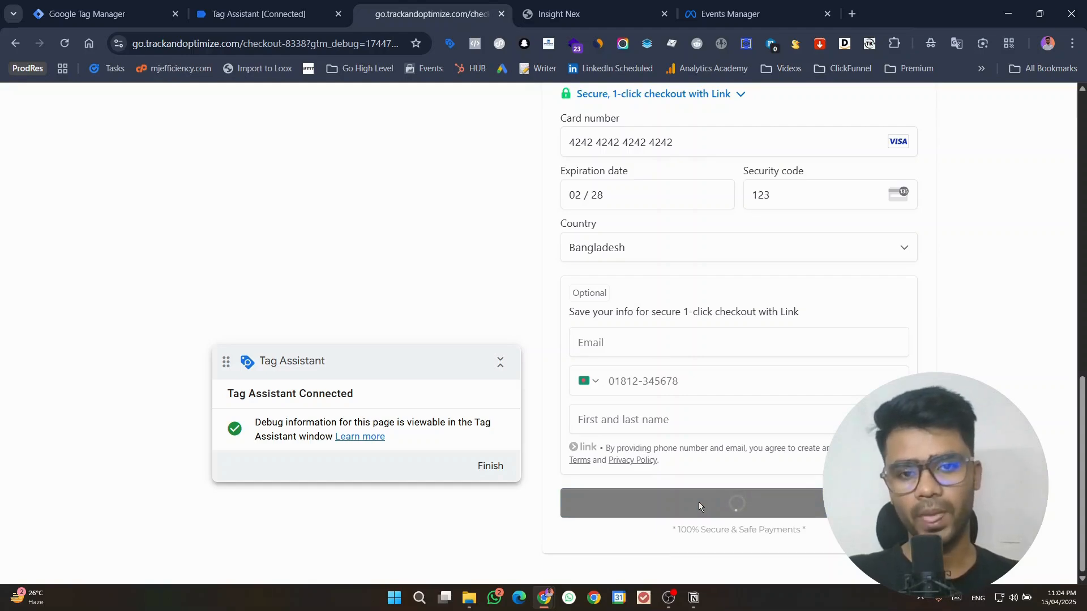
Step: Start the reCAPTCHA check and submit the four squares showing motorcycles for verification
left_click(589, 540)
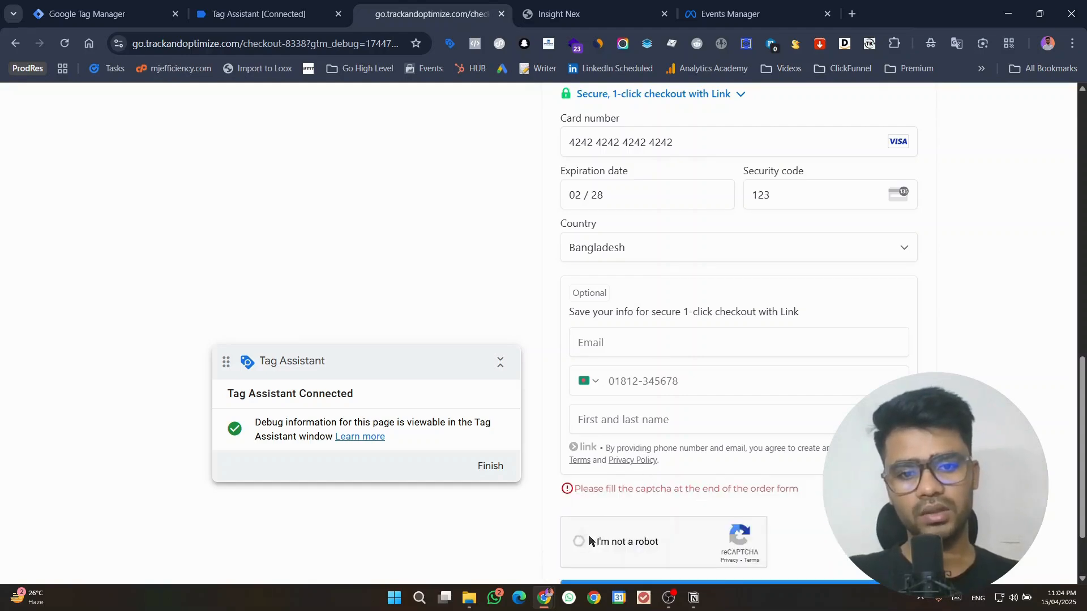
left_click(765, 8)
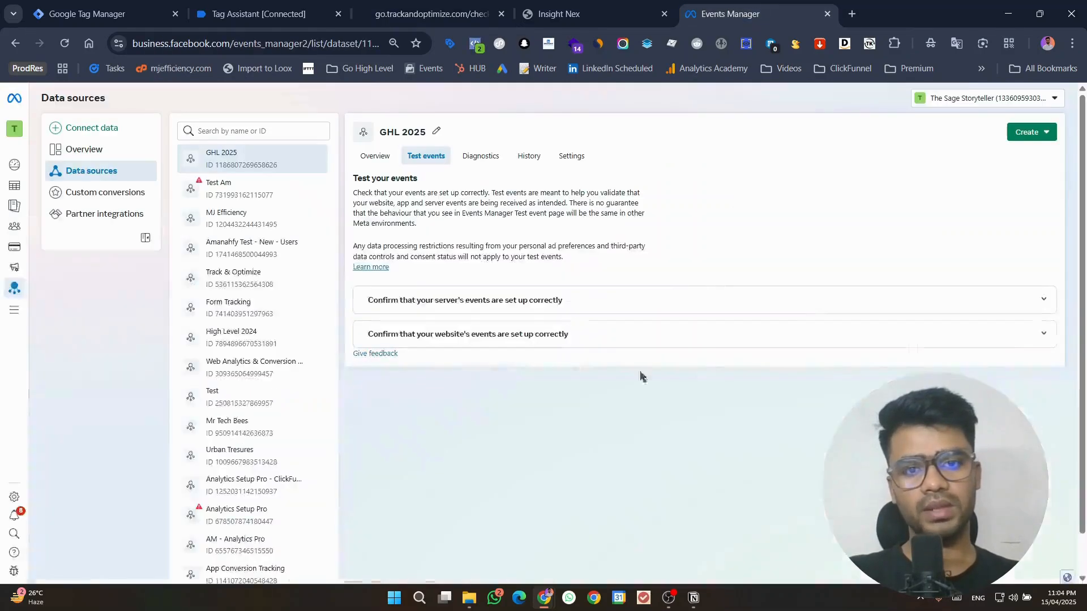
left_click(455, 4)
left_click_drag(348, 358, 5, 282)
left_click(313, 382)
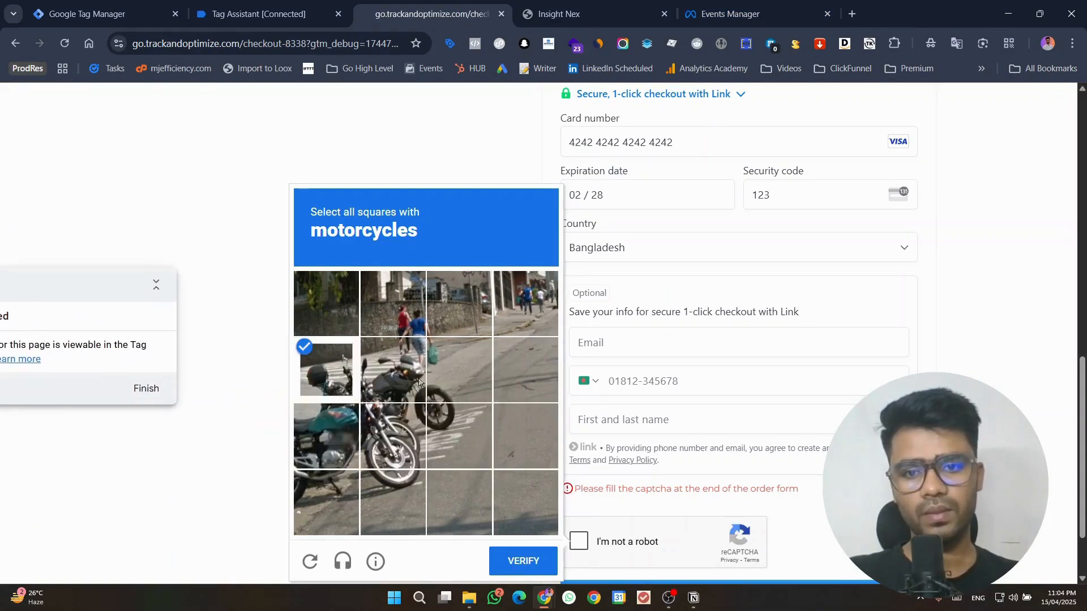
left_click(396, 374)
left_click(396, 436)
left_click(328, 436)
left_click(529, 549)
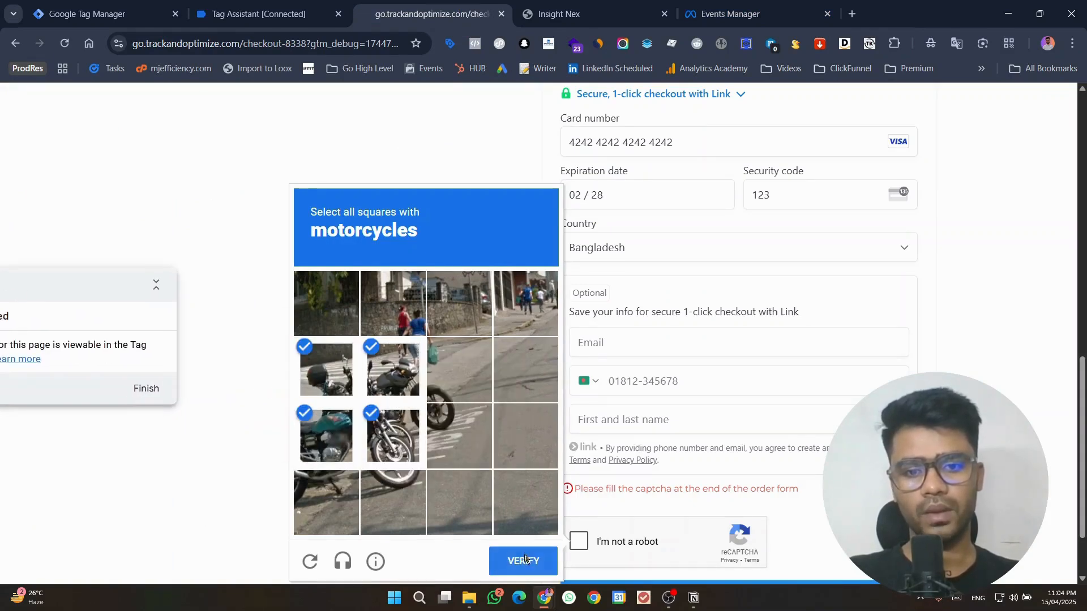
Step: Submit the four images containing cars in the reCAPTCHA challenge and complete the order
scroll(681, 385, "down", 1)
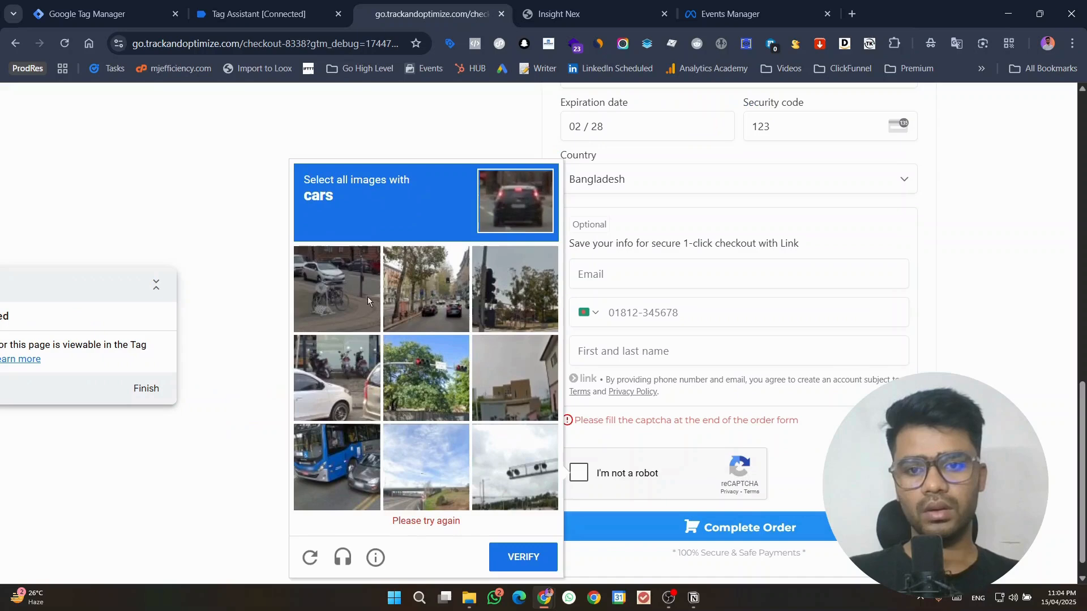
left_click(328, 288)
left_click(340, 429)
left_click(339, 487)
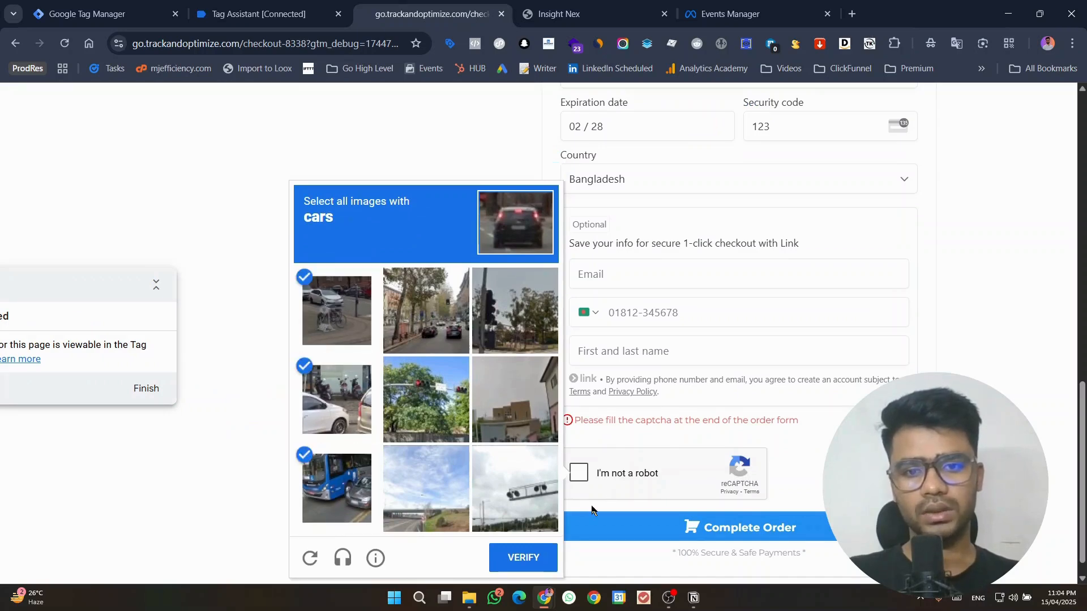
left_click(452, 298)
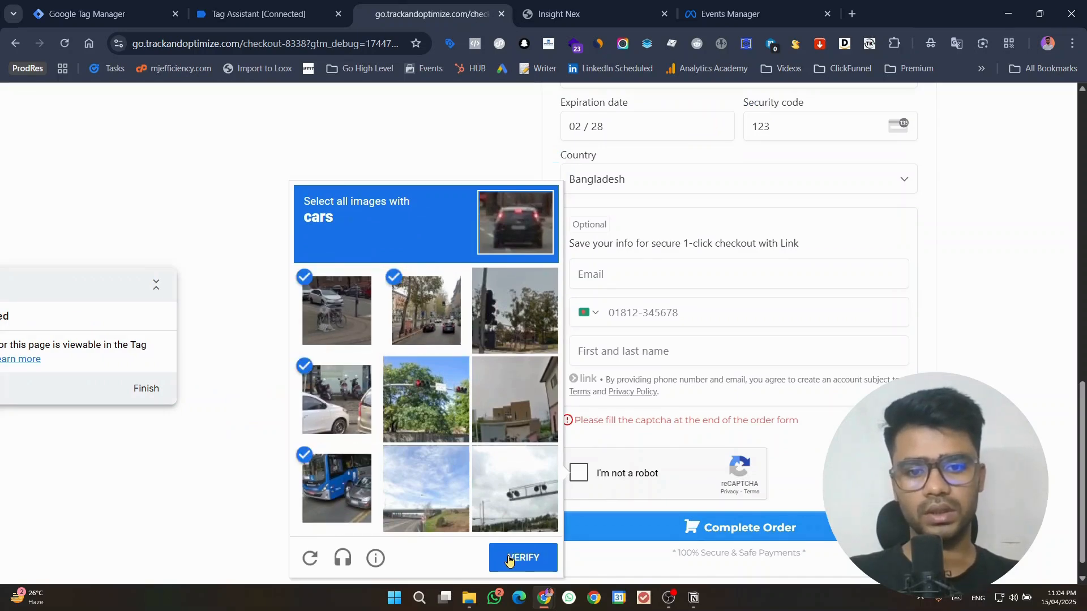
left_click(513, 556)
left_click(650, 533)
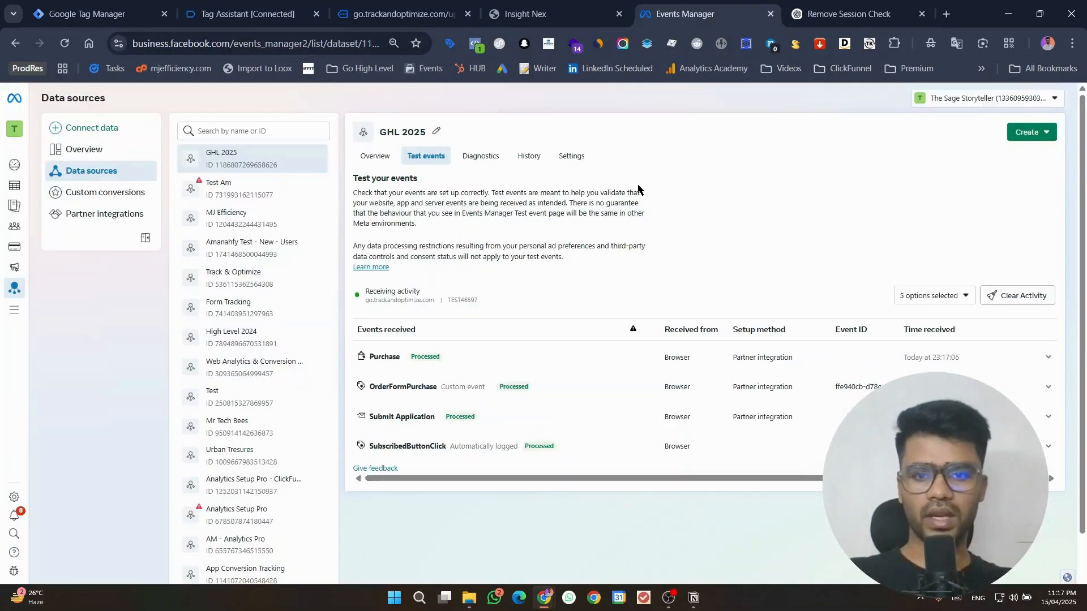
Step: Expand the Purchase event in the GHL 2025 test events and examine its full currency and content parameters
left_click(563, 359)
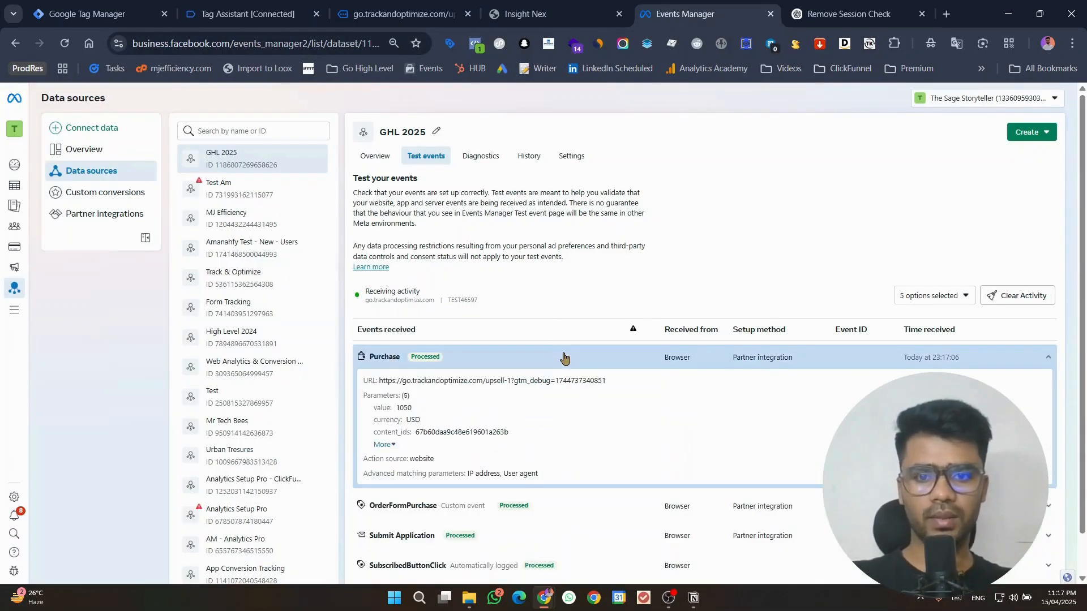
left_click(381, 446)
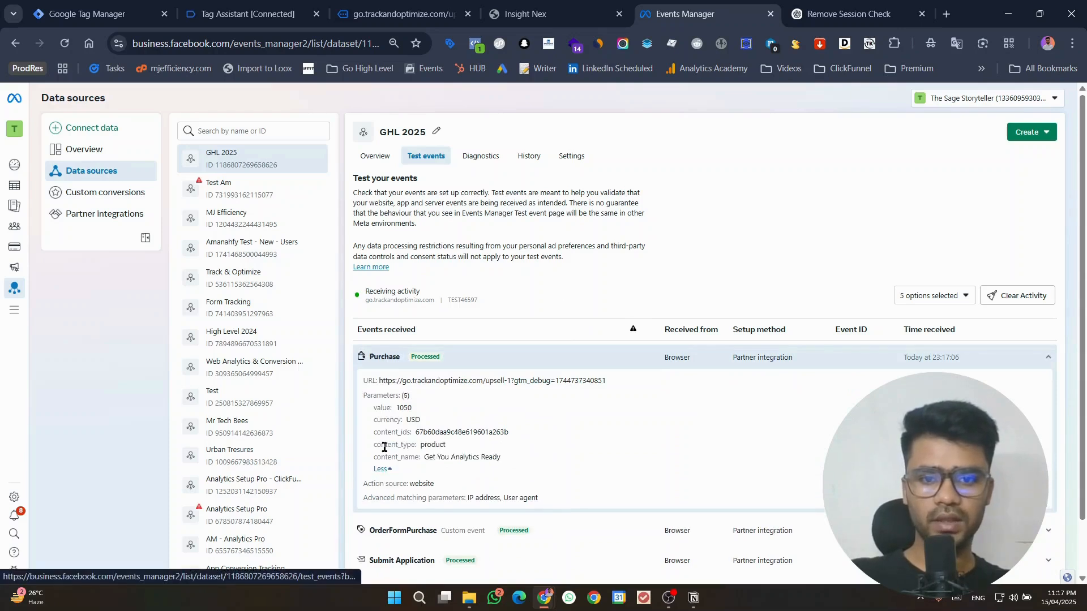
double_click(460, 432)
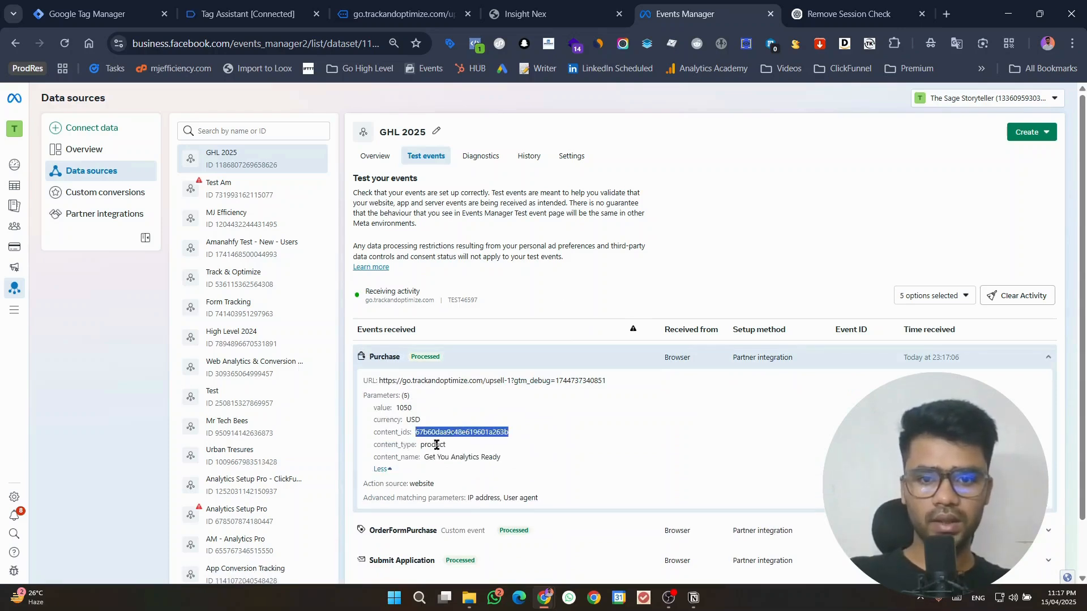
double_click(436, 444)
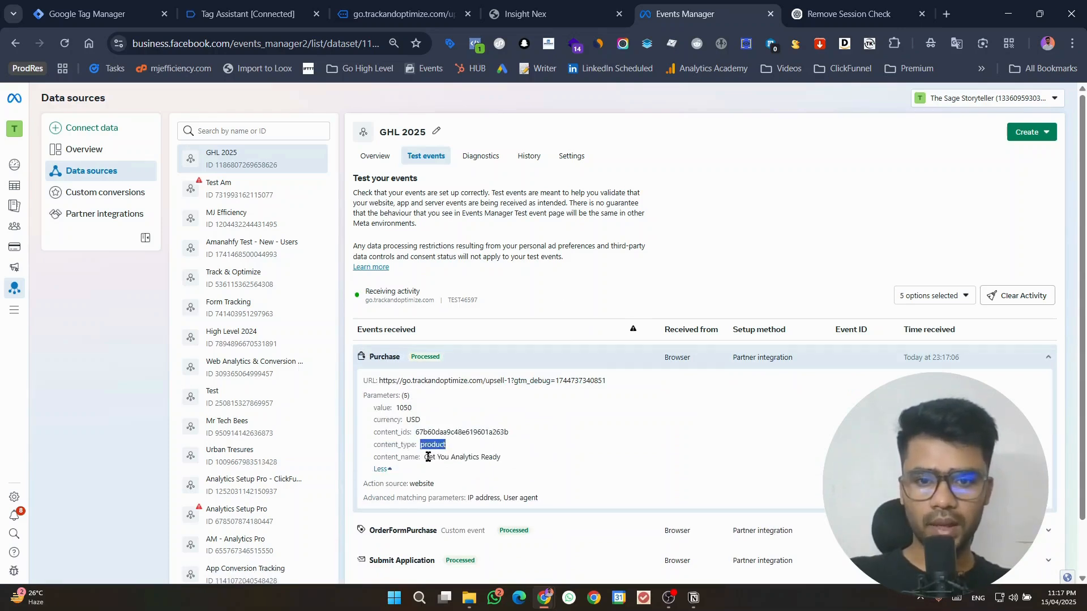
left_click_drag(424, 457, 508, 465)
left_click(498, 466)
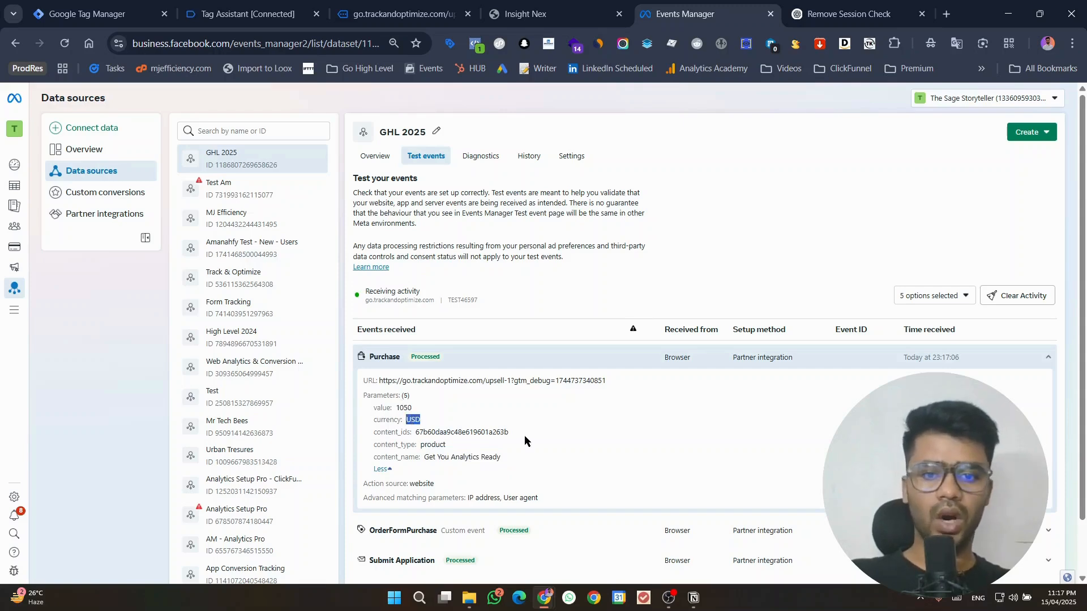
Step: Switch to Tag Assistant and check the Facebook Pixel 1 tag's firing details for the ghl_purchase_mj event
left_click(403, 14)
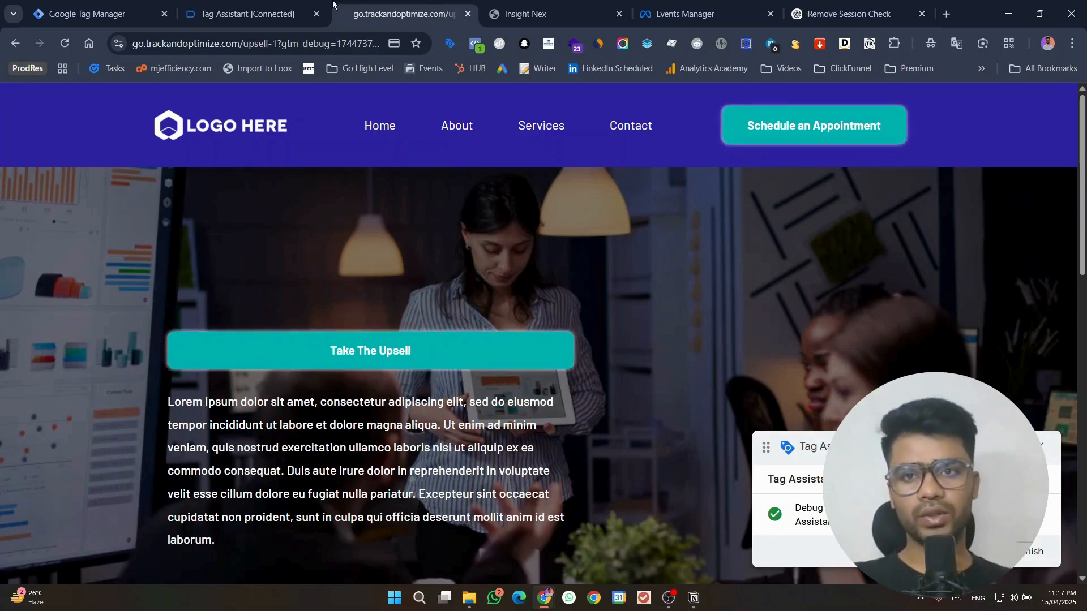
left_click(306, 5)
left_click(97, 301)
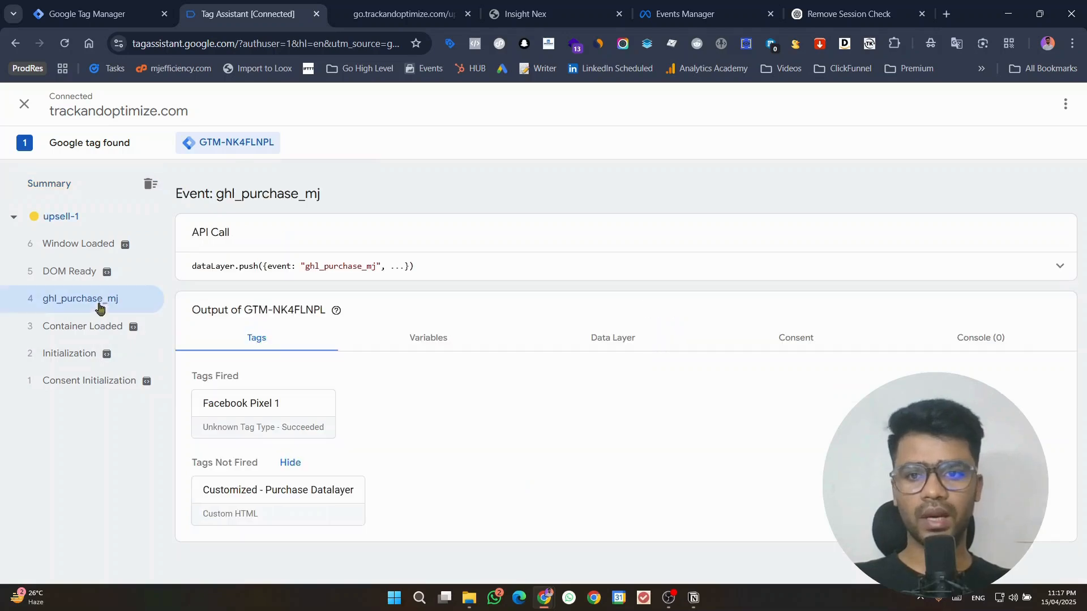
left_click(291, 419)
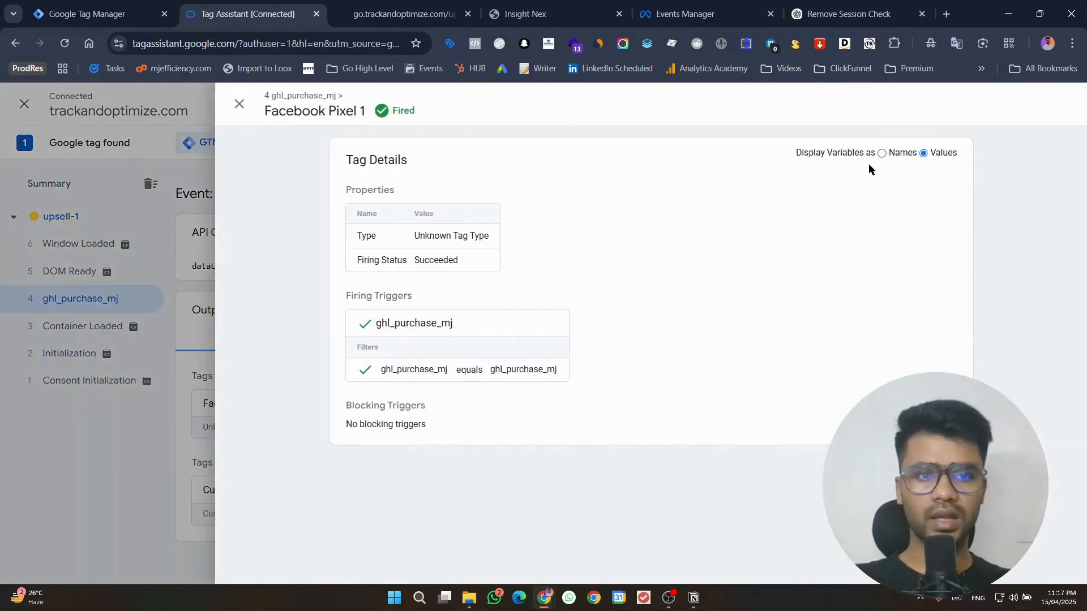
left_click(239, 103)
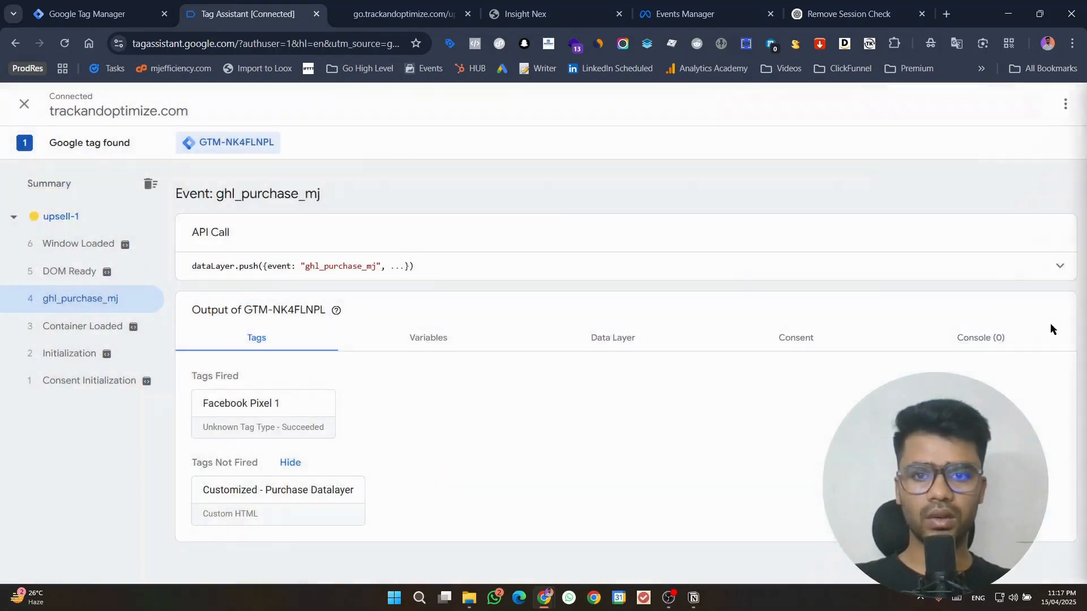
Step: Expand the ghl_purchase_mj API call and review the customer and product data in its data layer push
left_click(1050, 266)
scroll(461, 384, "down", 5)
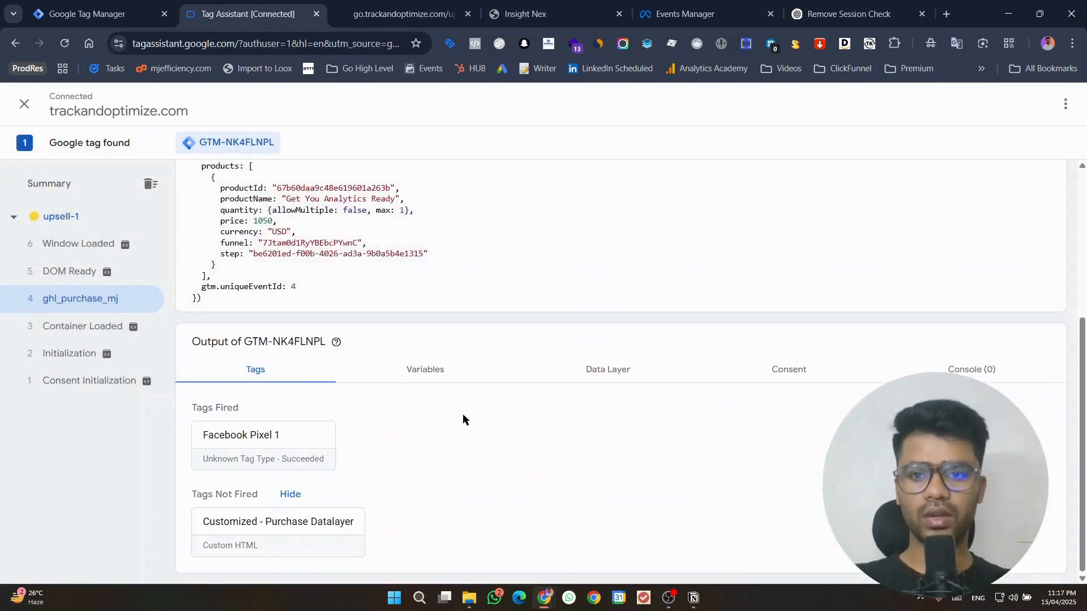
scroll(462, 427, "up", 5)
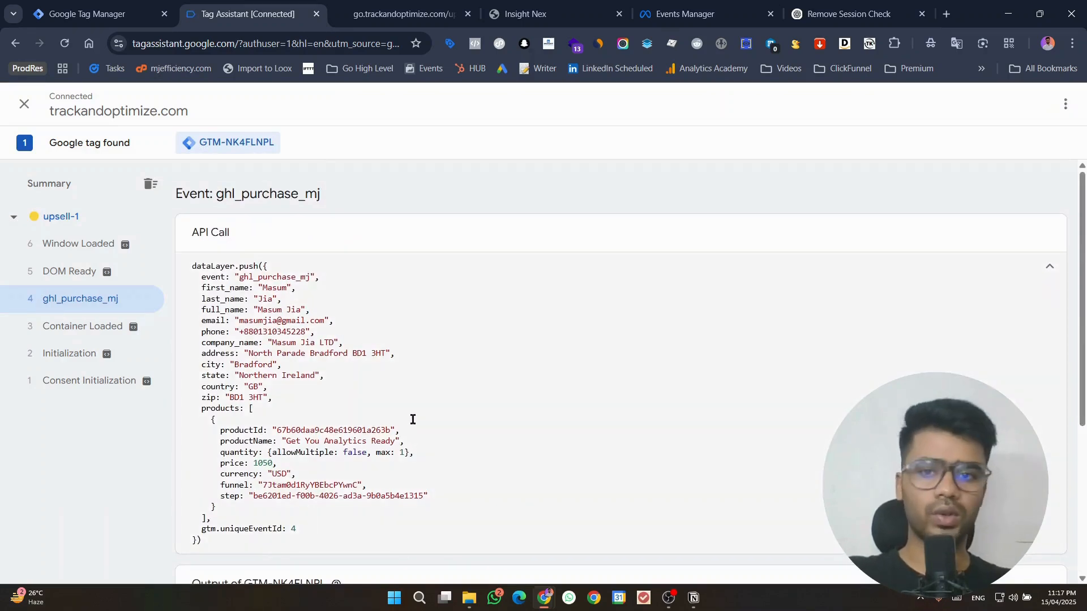